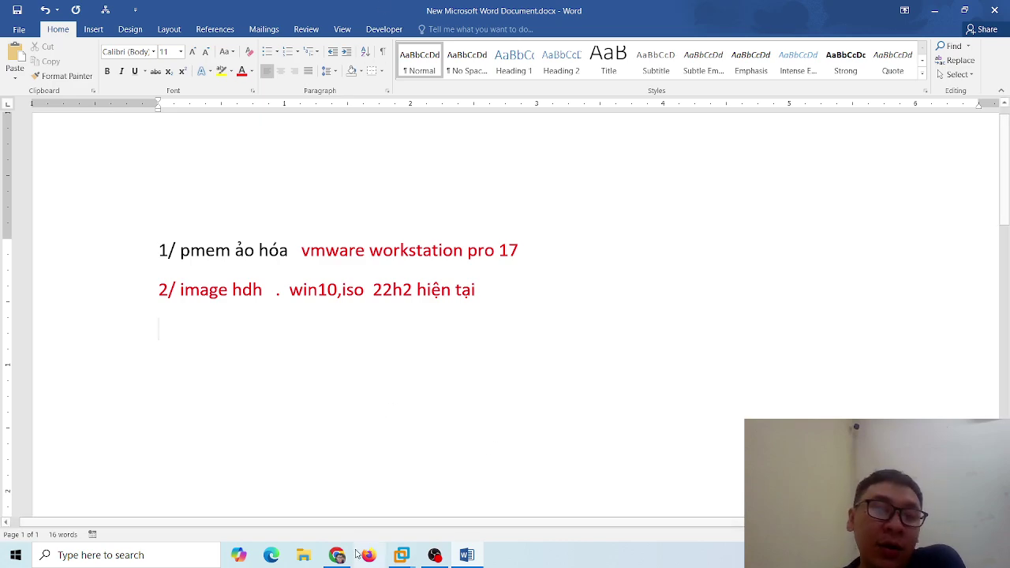
# Step: Switch from the Word notes to the VMware Workstation home page
pyautogui.click(402, 555)
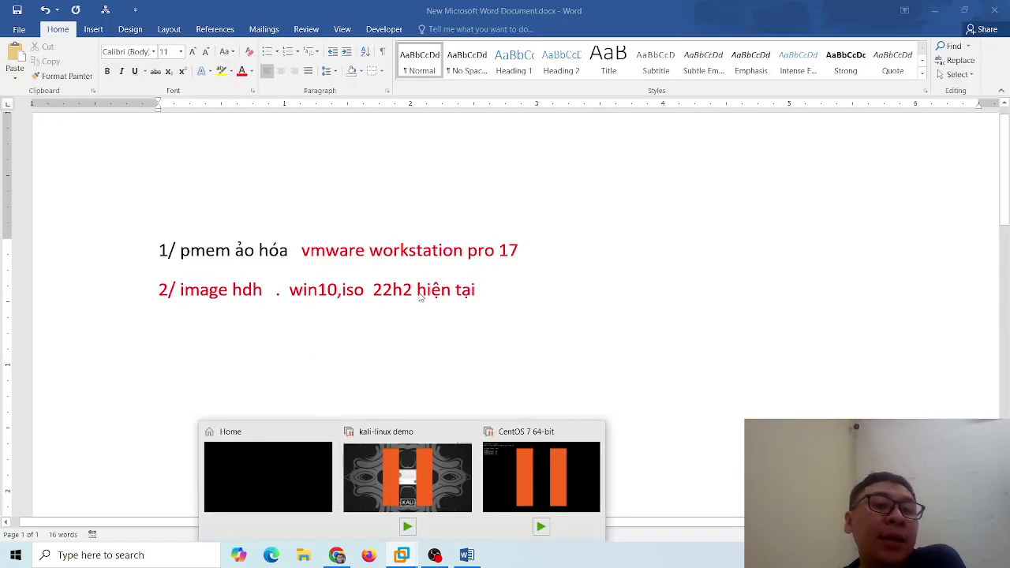
pyautogui.moveTo(489, 291); pyautogui.dragTo(158, 249)
pyautogui.click(272, 308)
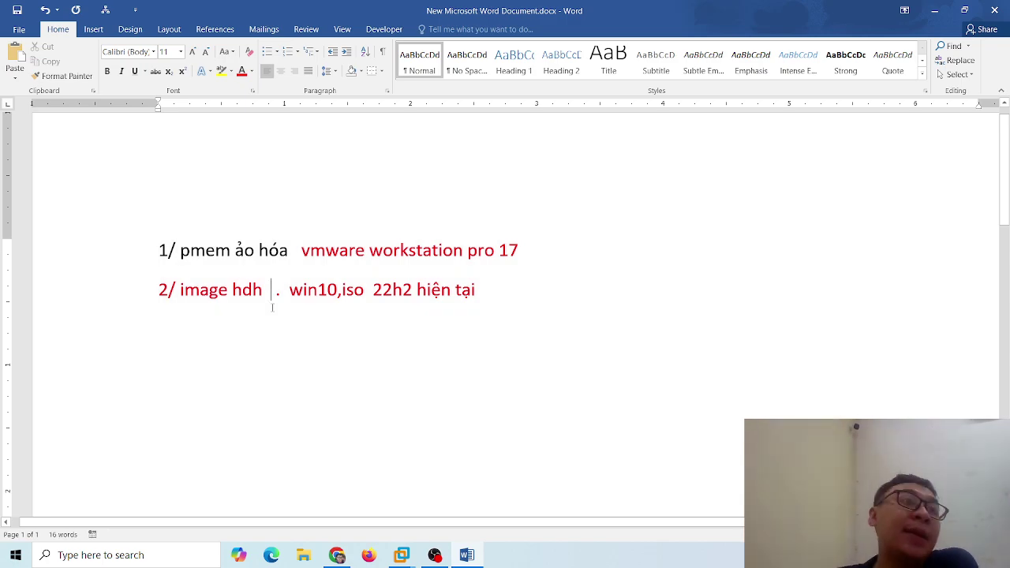
pyautogui.click(406, 558)
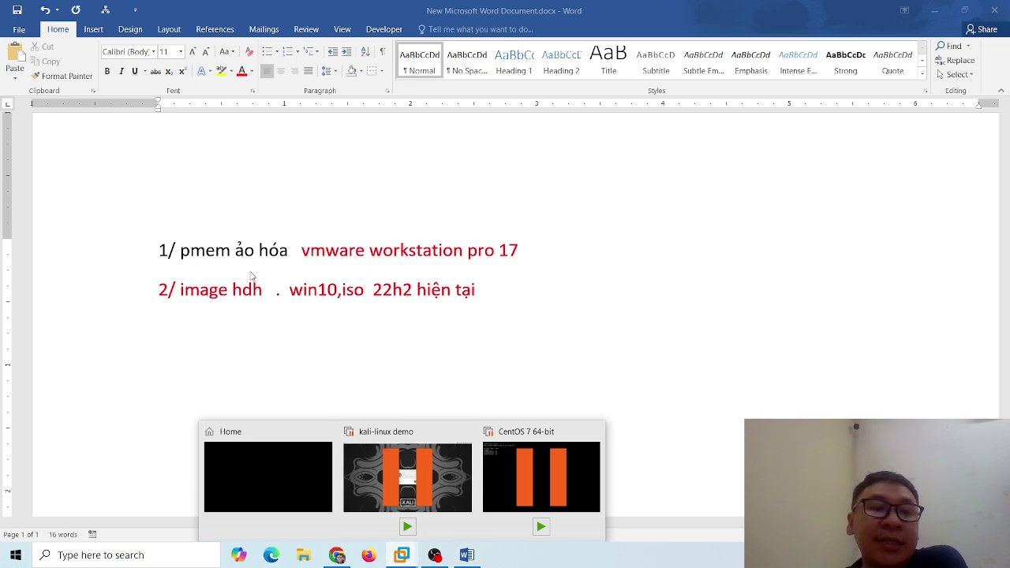
pyautogui.click(320, 477)
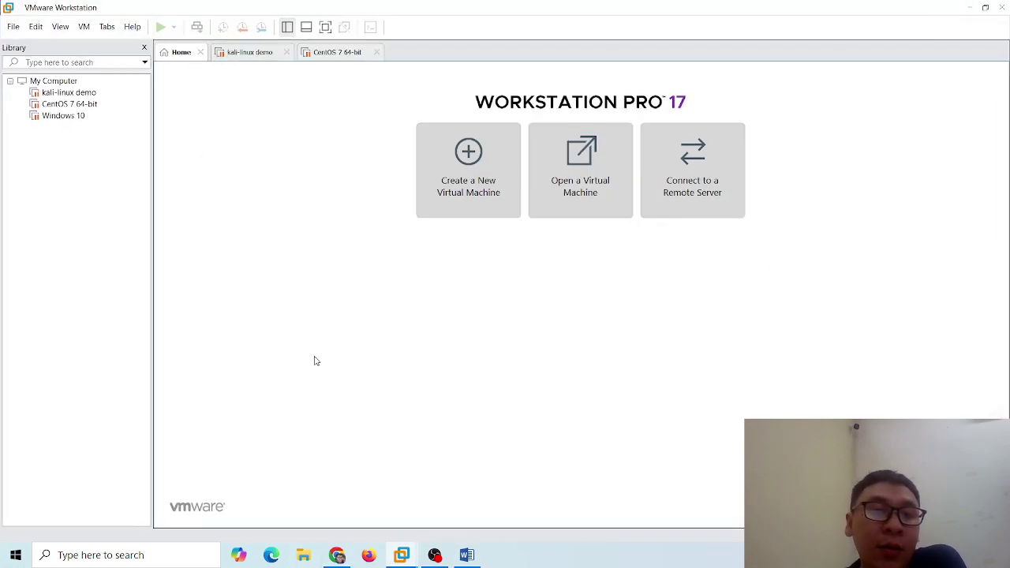
# Step: Open the Work (D:) drive in File Explorer
pyautogui.press('super+e')
pyautogui.click(101, 278)
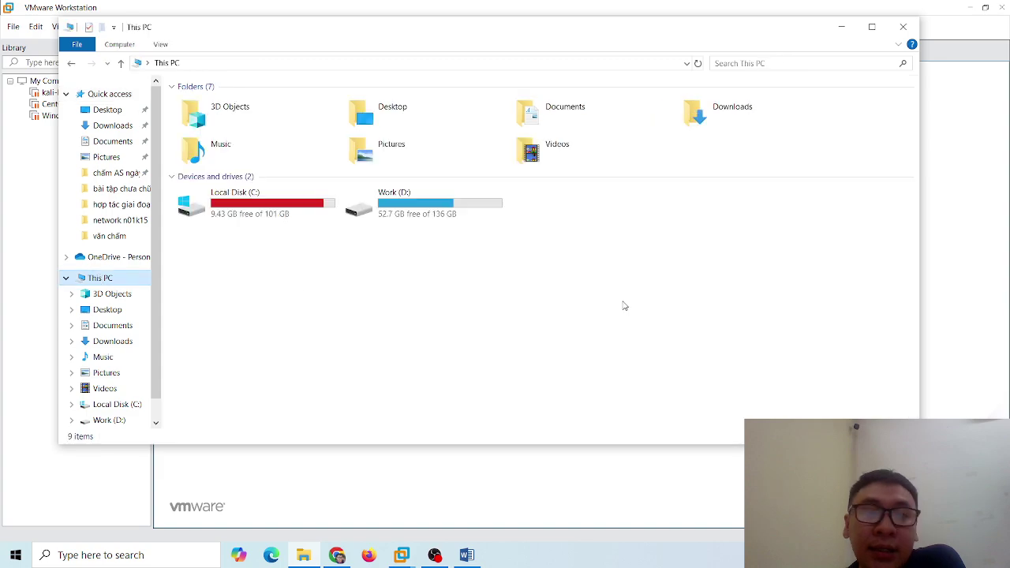
pyautogui.doubleClick(476, 221)
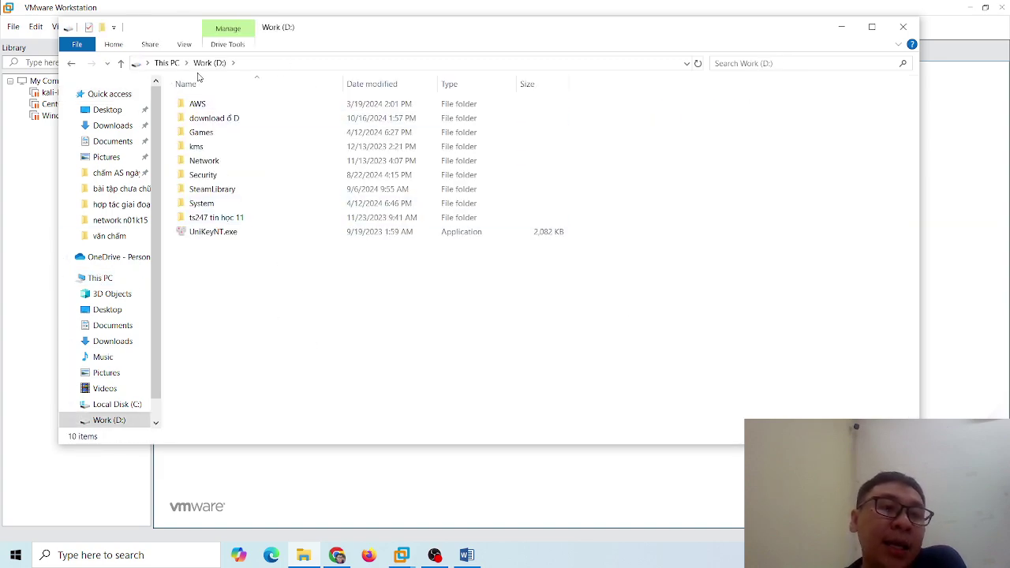
# Step: Create a new folder named win10 on the Work (D:) drive and select it
pyautogui.click(101, 27)
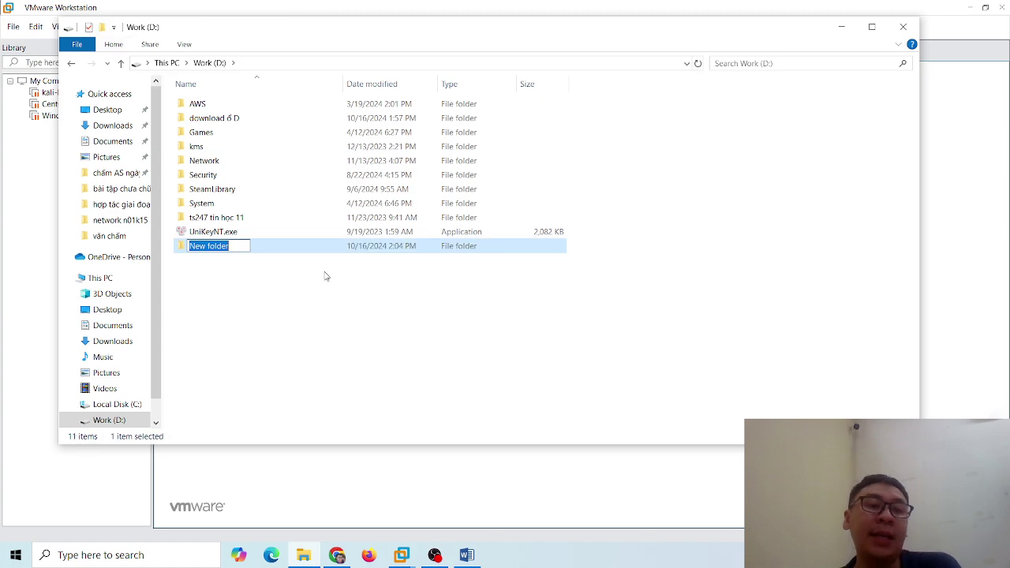
pyautogui.write('user1')
pyautogui.press('BackSpace')
pyautogui.press('BackSpace')
pyautogui.press('BackSpace')
pyautogui.press('BackSpace')
pyautogui.press('BackSpace')
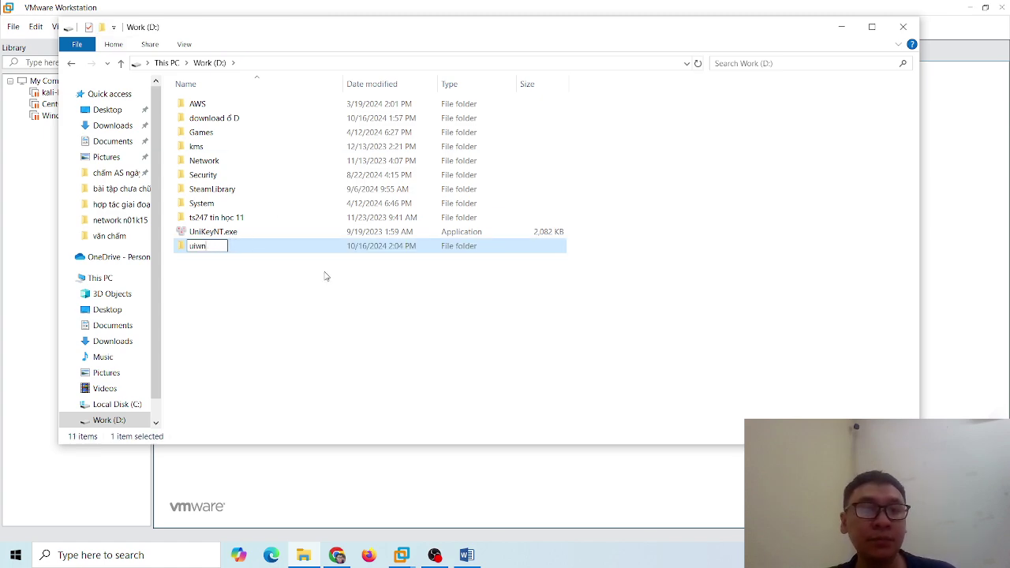
pyautogui.write('win10')
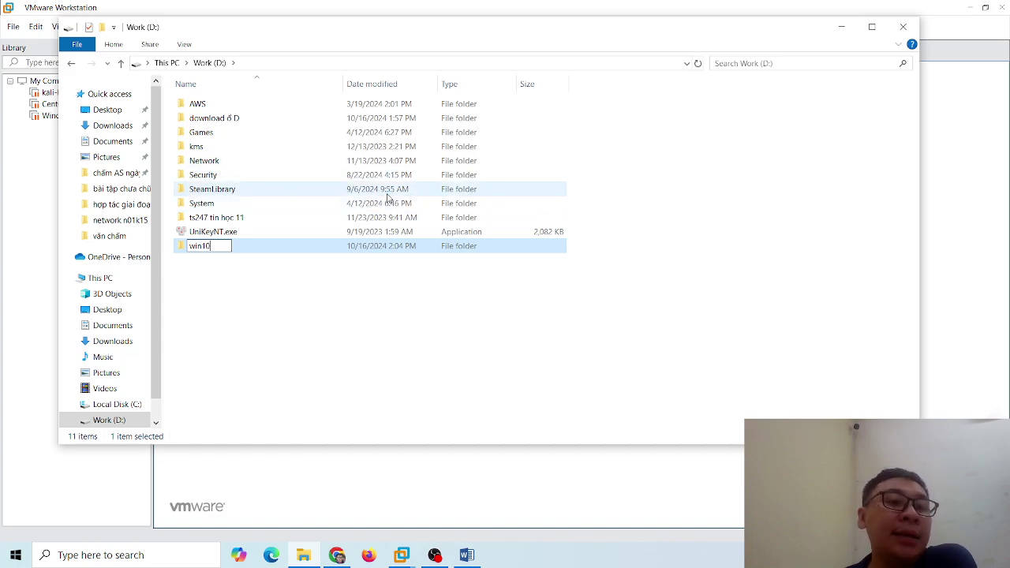
pyautogui.click(277, 287)
pyautogui.click(250, 247)
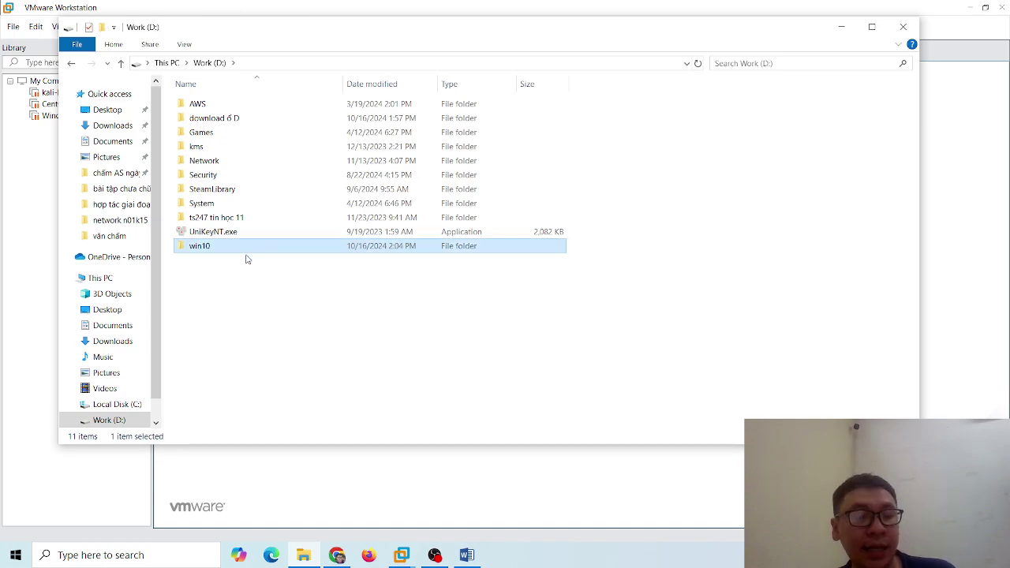
# Step: Capture a screenshot of the win10 folder entry and paste it below the image hdh line in the Word notes
pyautogui.press('super+shift+s')
pyautogui.moveTo(167, 235)
pyautogui.mouseDown()
pyautogui.moveTo(388, 269)
pyautogui.moveTo(584, 279)
pyautogui.mouseUp()
pyautogui.click(465, 552)
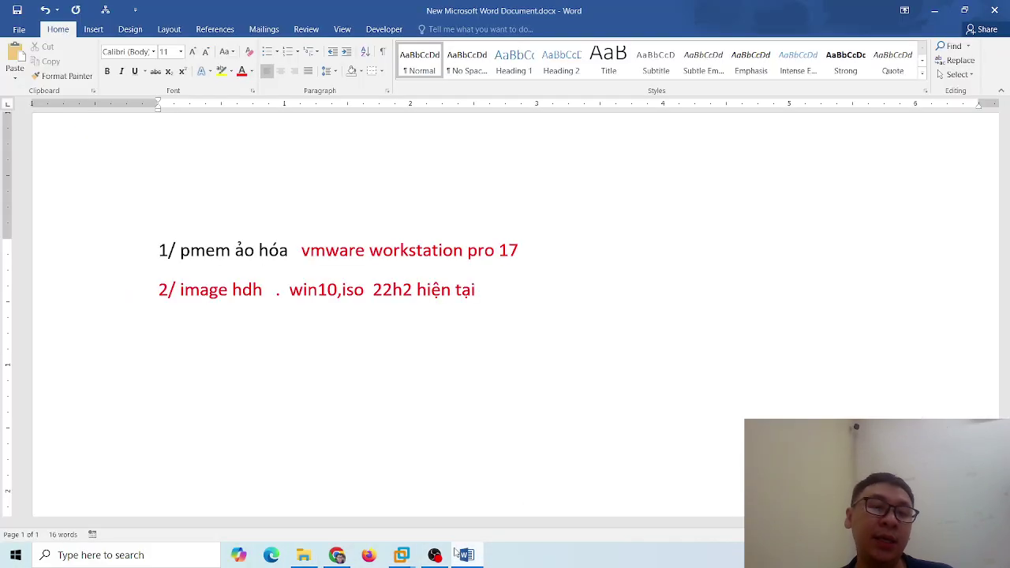
pyautogui.click(474, 368)
pyautogui.hotkey('ctrl', 'v')
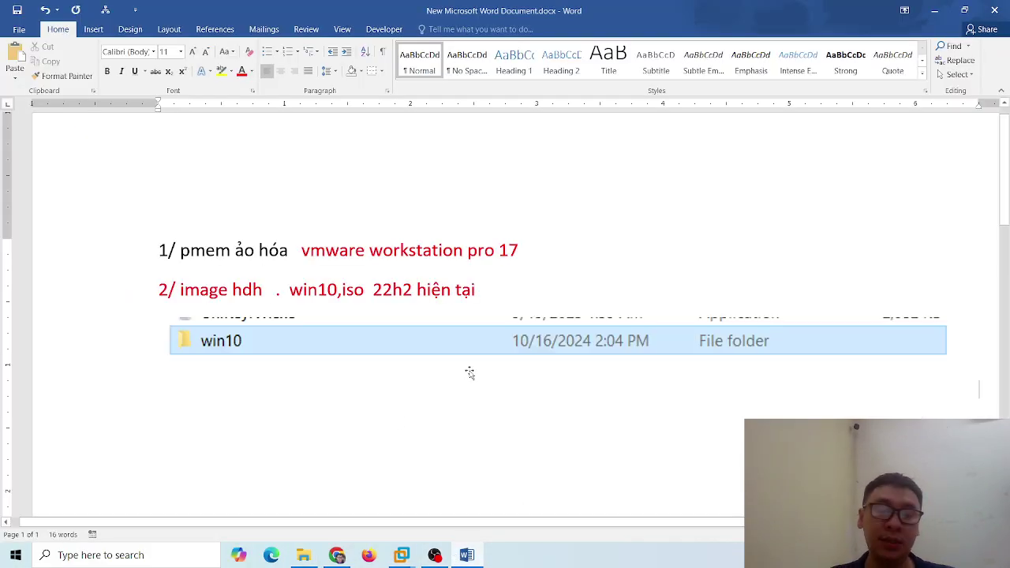
# Step: Add the line "Trong 1 ổ cứng C / D / E mà còn trống hơn 20 GB" below the pasted folder screenshot
pyautogui.press('Return')
pyautogui.press('Return')
pyautogui.write('Trong 1 oor cu')
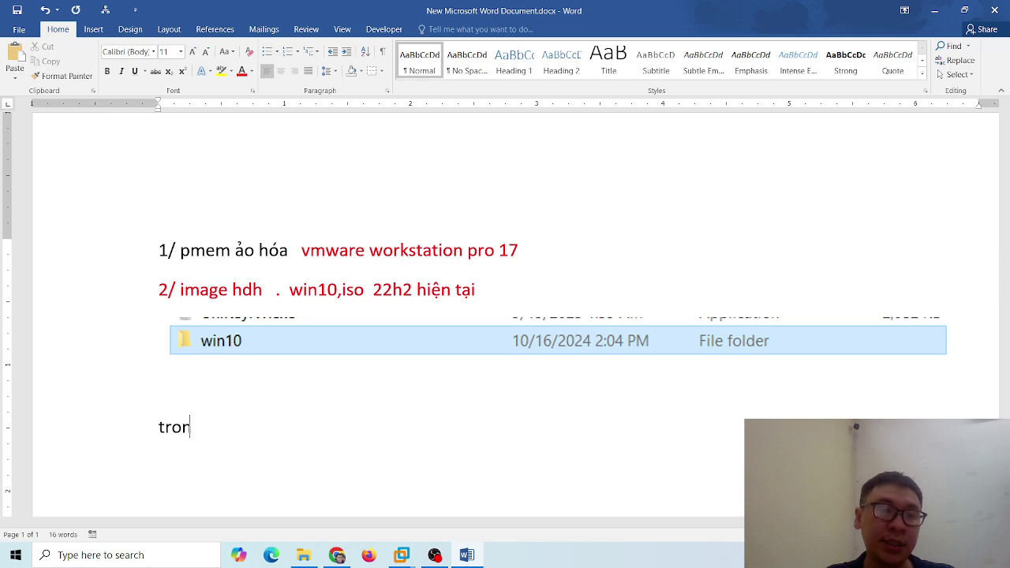
pyautogui.press('BackSpace')
pyautogui.press('BackSpace')
pyautogui.press('BackSpace')
pyautogui.press('BackSpace')
pyautogui.press('BackSpace')
pyautogui.press('BackSpace')
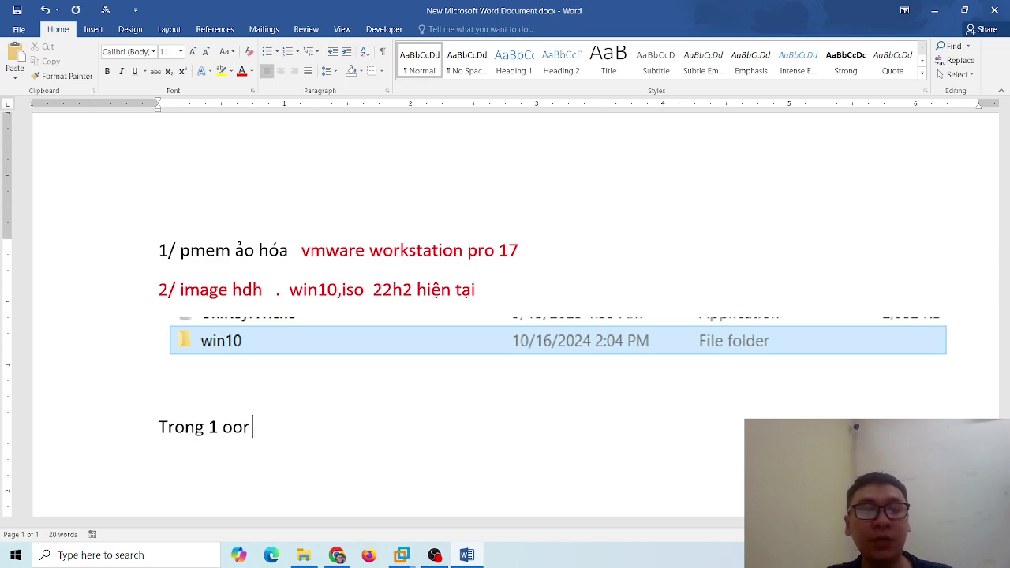
pyautogui.write('ổn')
pyautogui.press('BackSpace')
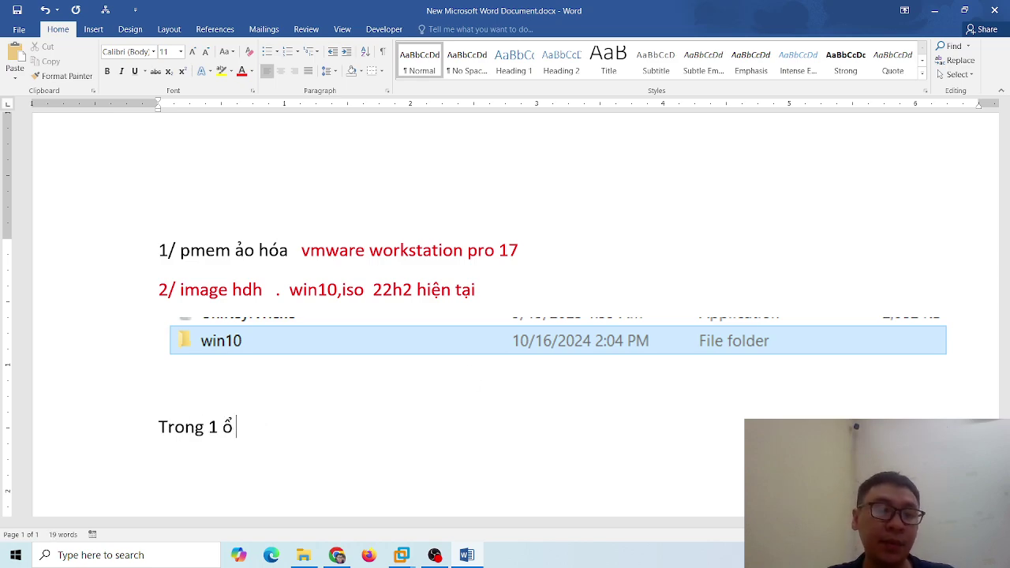
pyautogui.write('cứng C / D ')
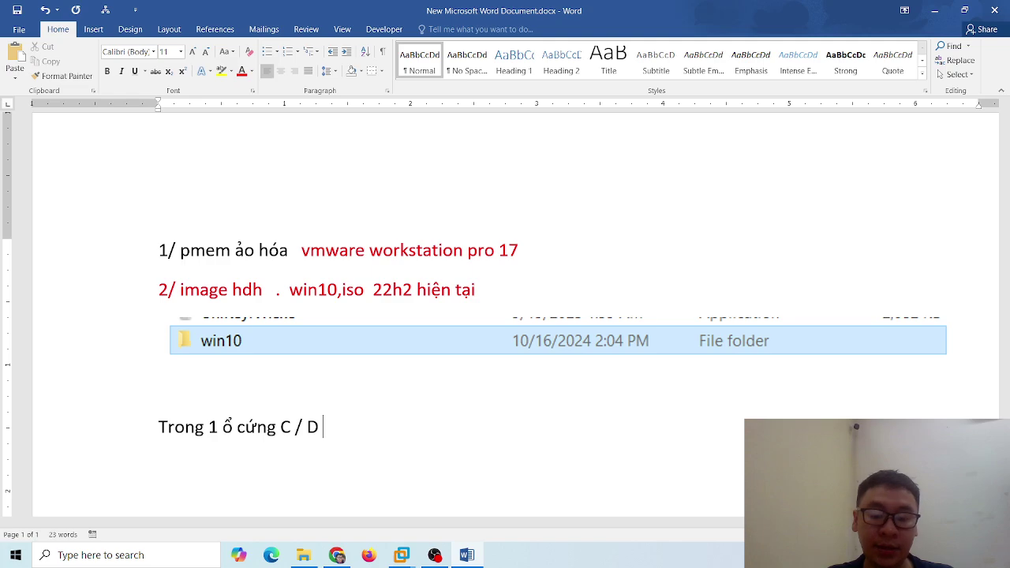
pyautogui.write('/ E mà còn trống ho')
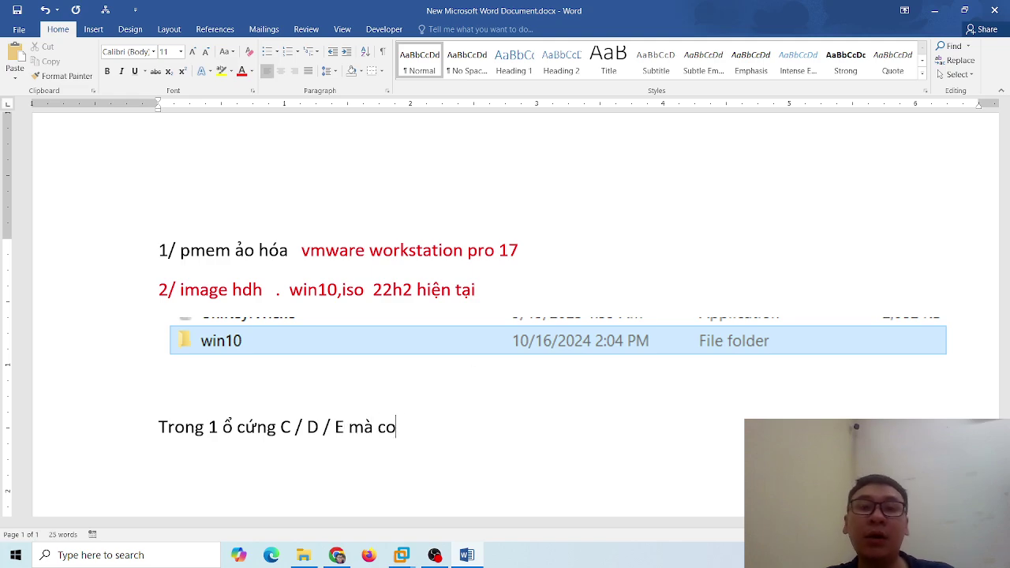
pyautogui.press('BackSpace')
pyautogui.write('ơn 20 ')
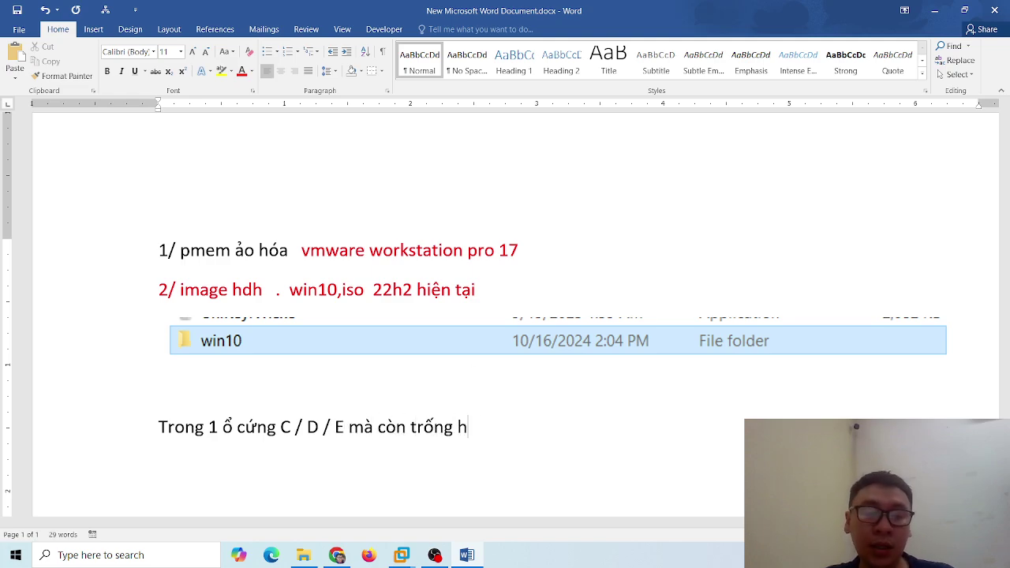
pyautogui.write('GB')
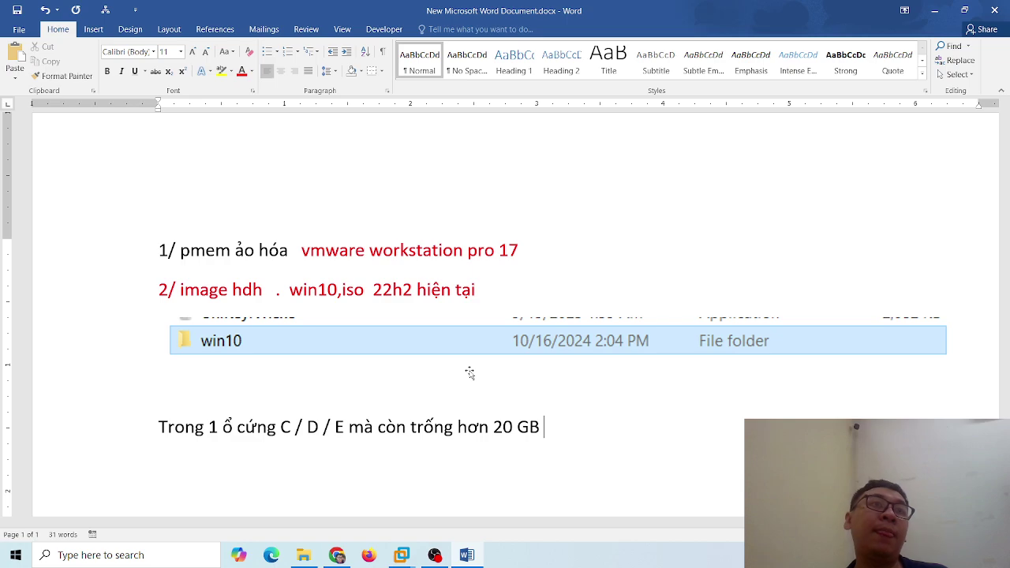
# Step: Colour the text "D / E" in the hard drive line red
pyautogui.scroll(-2, 474, 352)
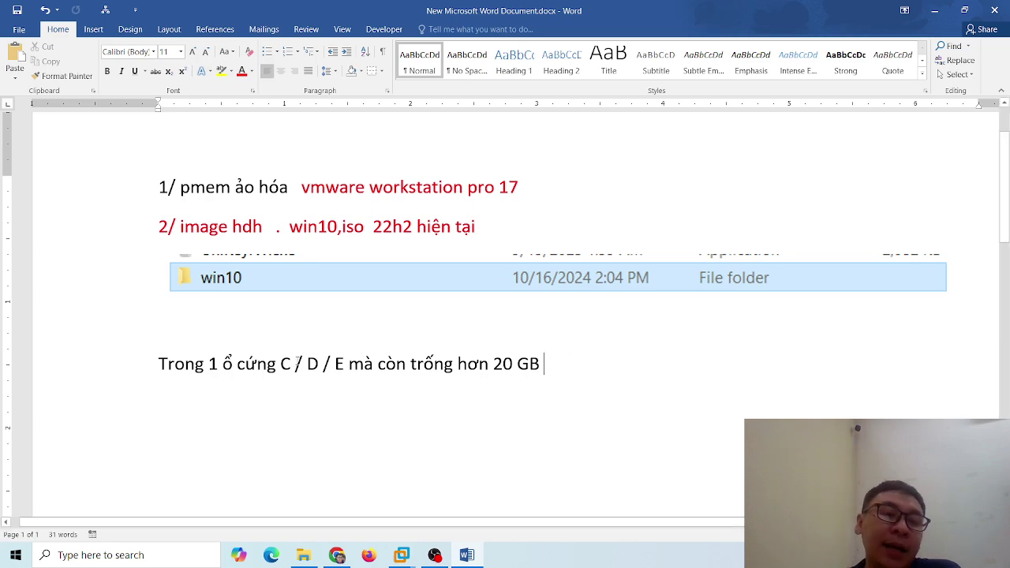
pyautogui.moveTo(307, 364); pyautogui.dragTo(349, 364)
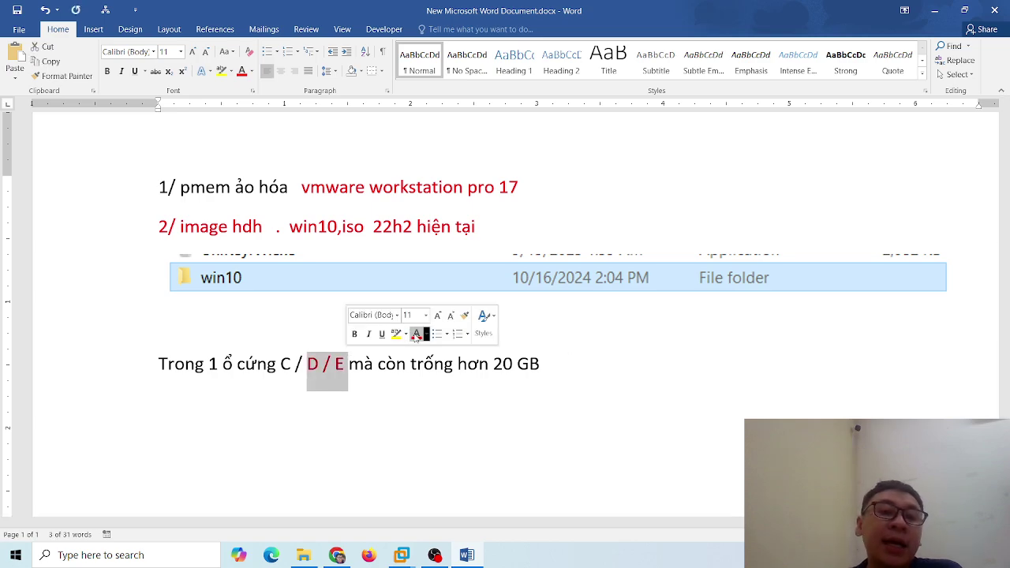
pyautogui.click(418, 334)
pyautogui.click(411, 363)
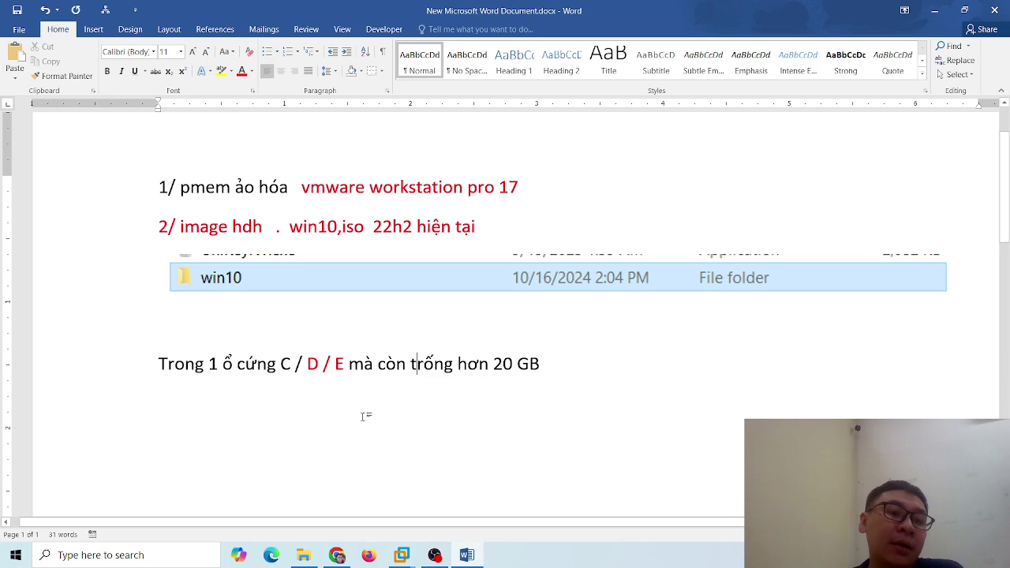
pyautogui.click(553, 377)
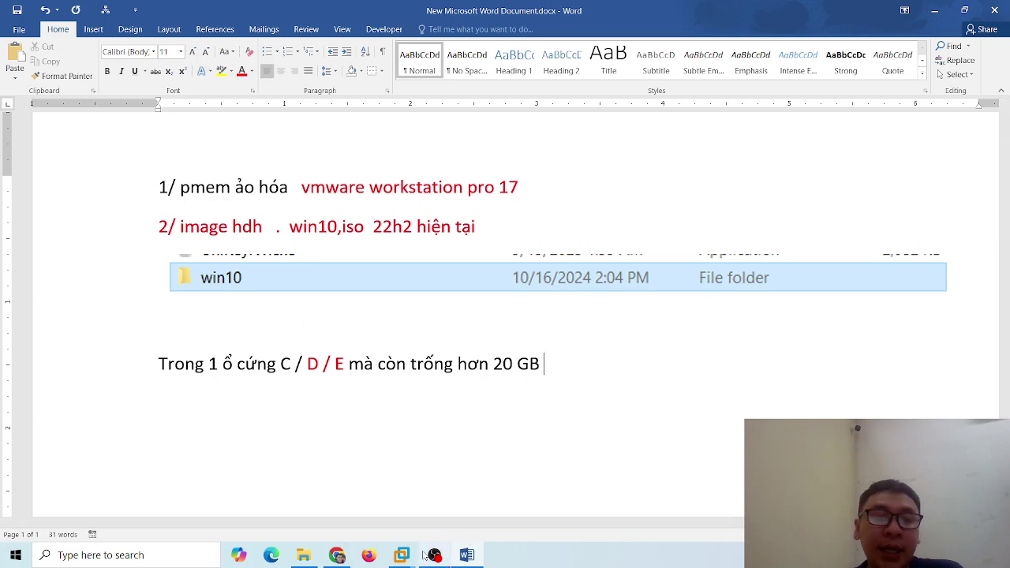
# Step: Capture VMware Workstation's Create a New Virtual Machine tile and paste it on a new line below the hard drive note in Word
pyautogui.moveTo(404, 558)
pyautogui.click(301, 490)
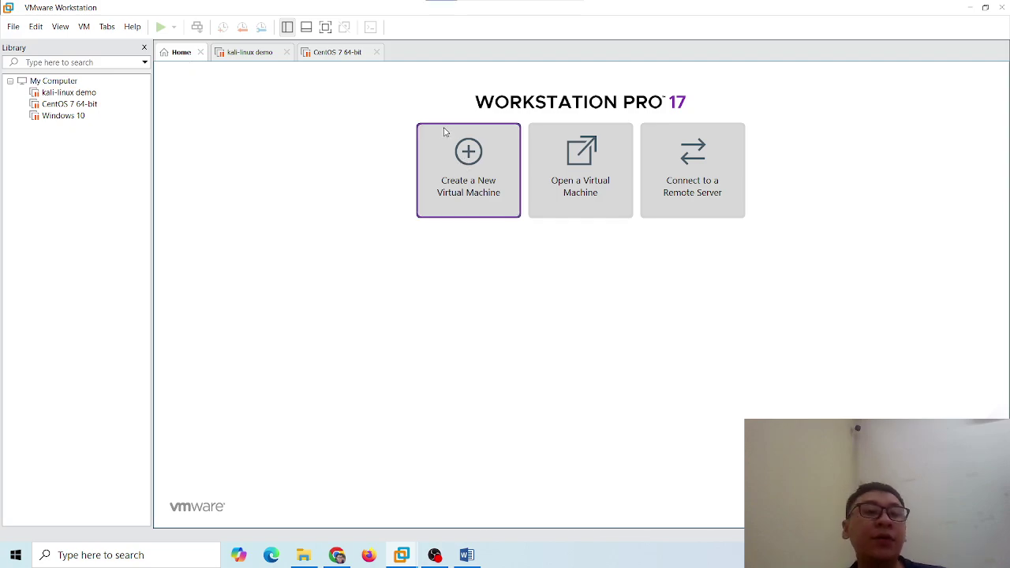
pyautogui.press('super+shift+s')
pyautogui.moveTo(400, 107); pyautogui.dragTo(533, 231)
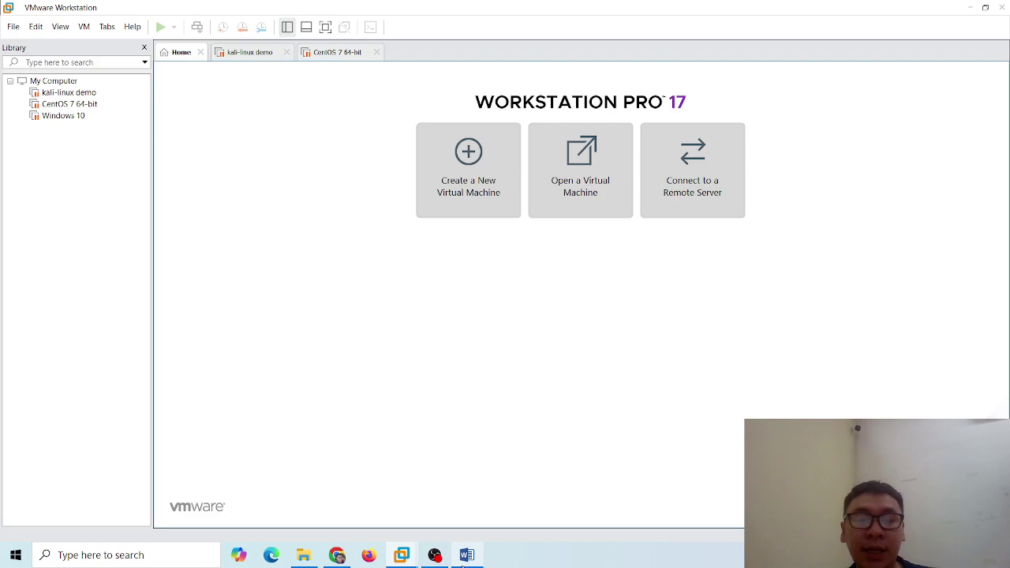
pyautogui.click(467, 555)
pyautogui.press('Return')
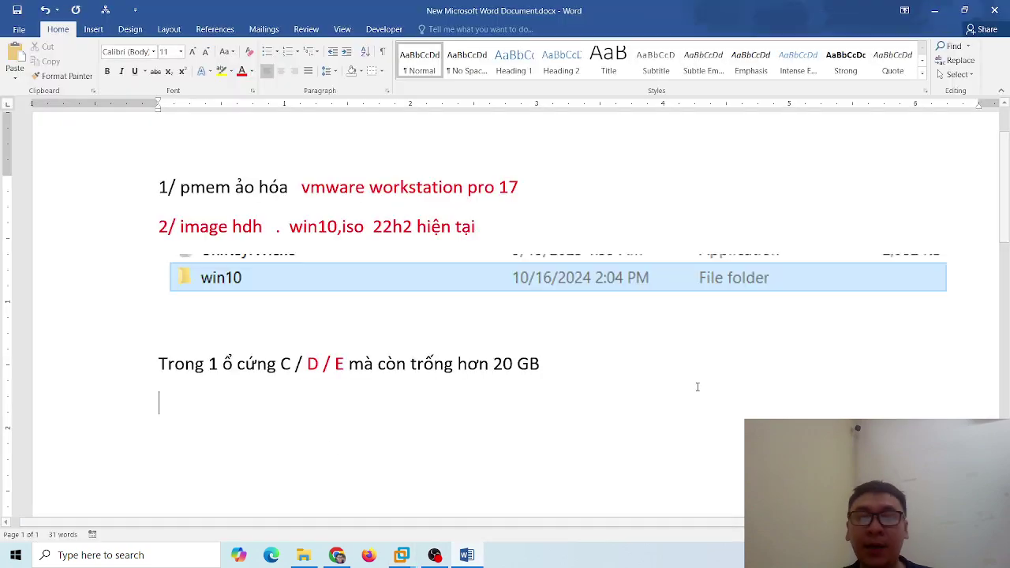
pyautogui.hotkey('ctrl', 'v')
pyautogui.click(417, 453)
# Step: Start creating a new virtual machine from the VMware Workstation home page, previewing the guest installation page and returning to the configuration type page
pyautogui.moveTo(401, 548)
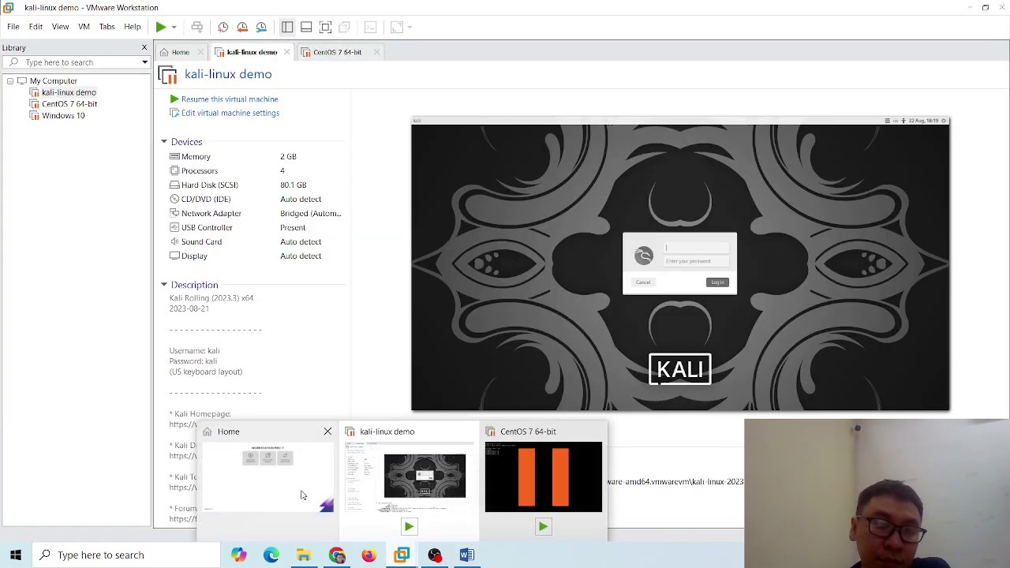
pyautogui.click(300, 494)
pyautogui.click(461, 161)
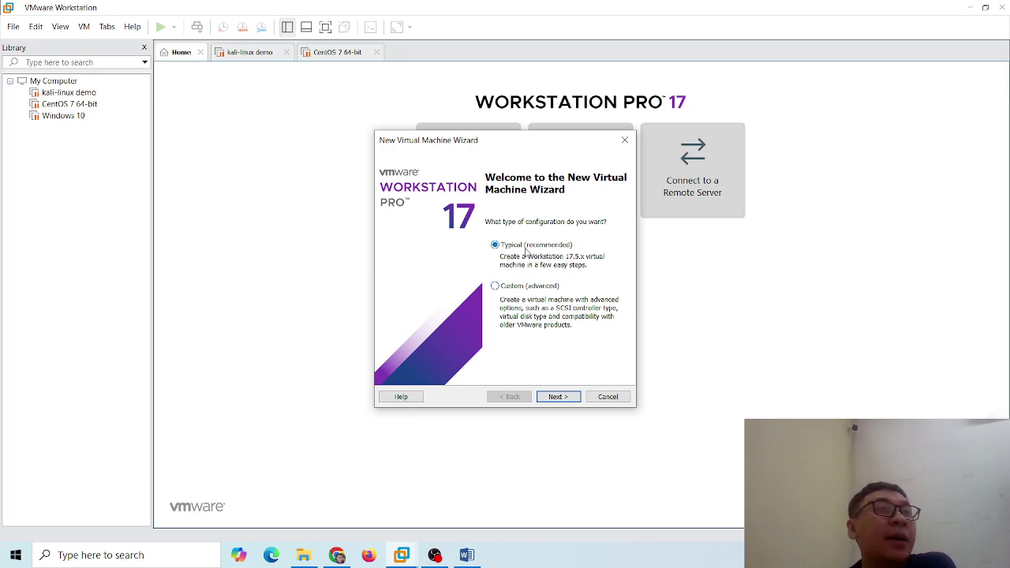
pyautogui.click(556, 397)
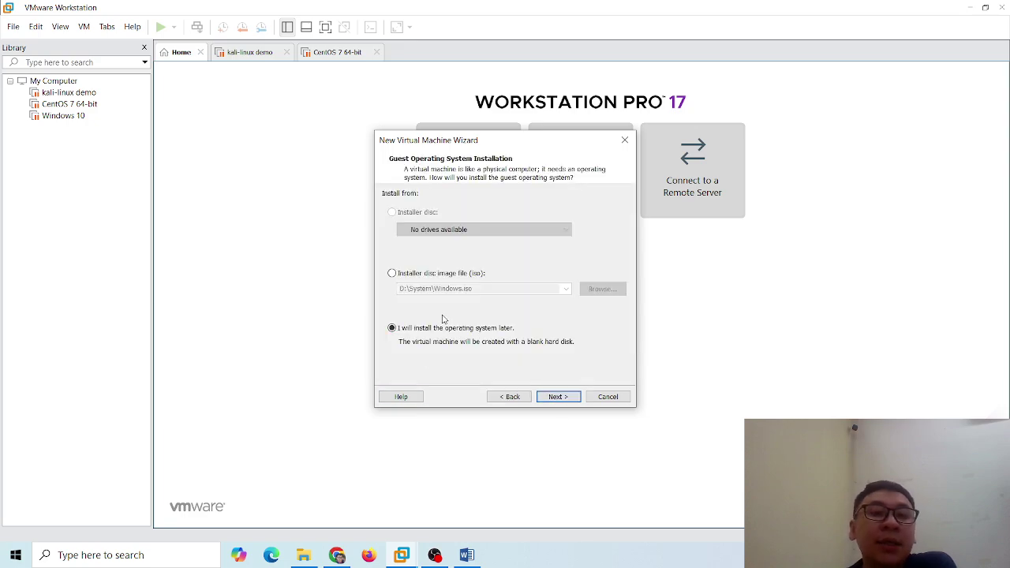
pyautogui.click(509, 396)
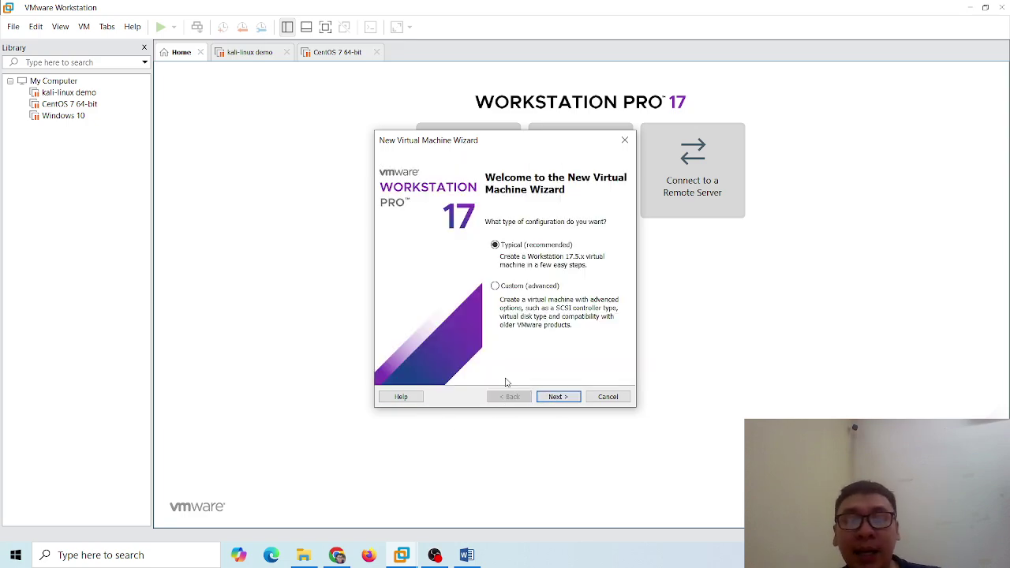
# Step: Capture the wizard's configuration type options and paste the screenshot at the end of the Word notes
pyautogui.press('super+shift+s')
pyautogui.moveTo(428, 202); pyautogui.dragTo(649, 355)
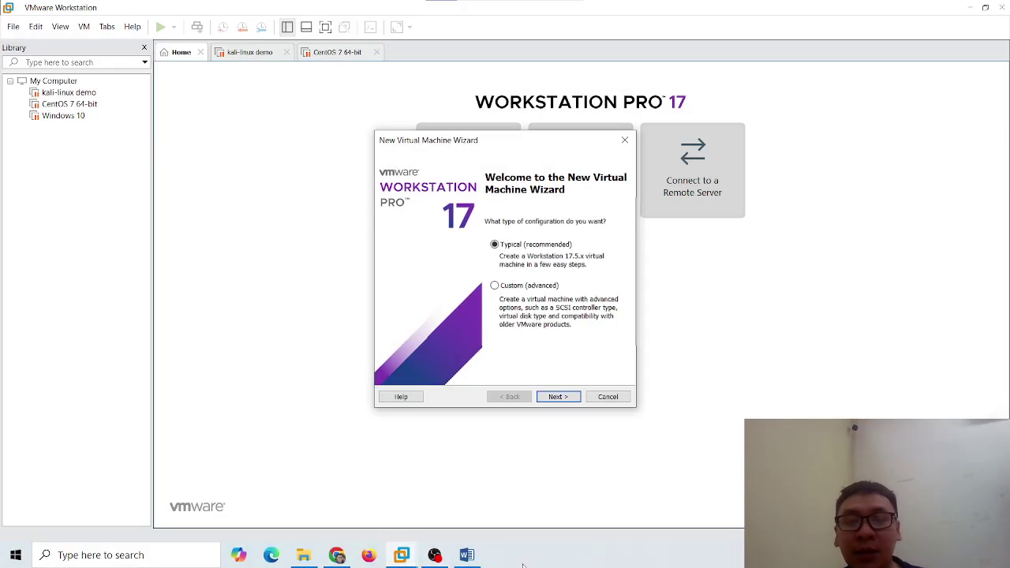
pyautogui.click(467, 555)
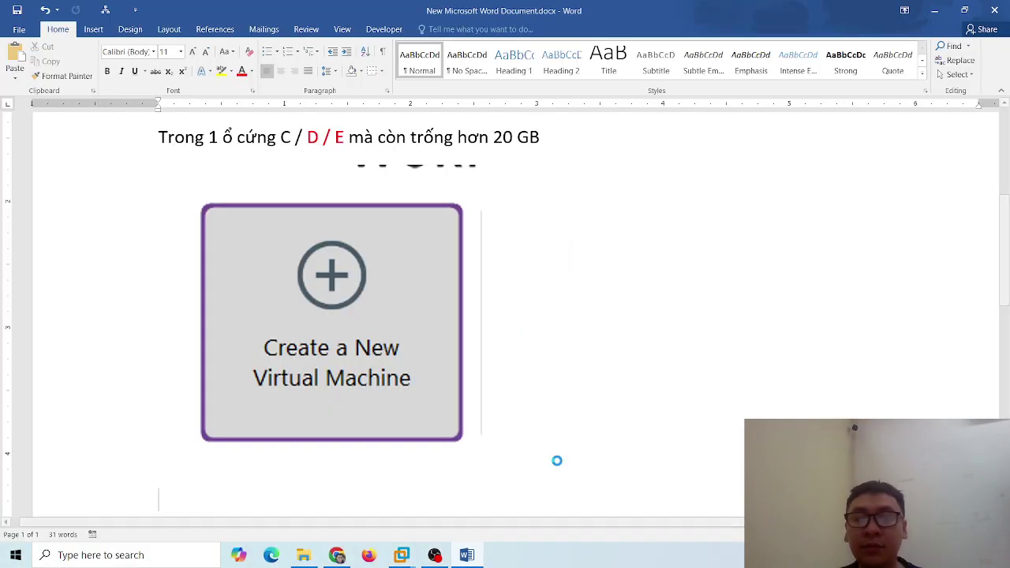
pyautogui.hotkey('ctrl', 'v')
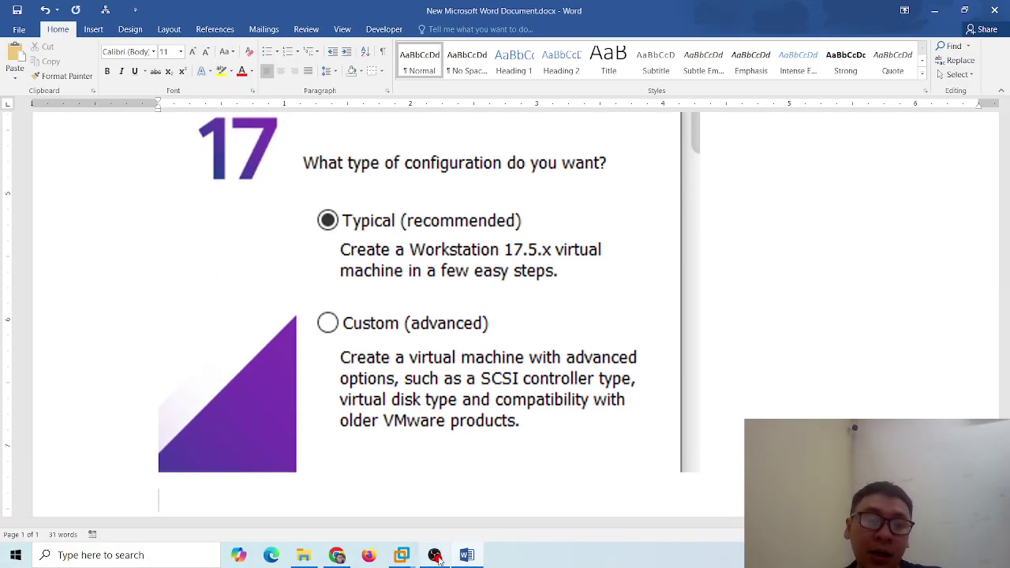
# Step: Return to the New Virtual Machine Wizard and continue with the Typical (recommended) configuration
pyautogui.moveTo(402, 555)
pyautogui.click(296, 483)
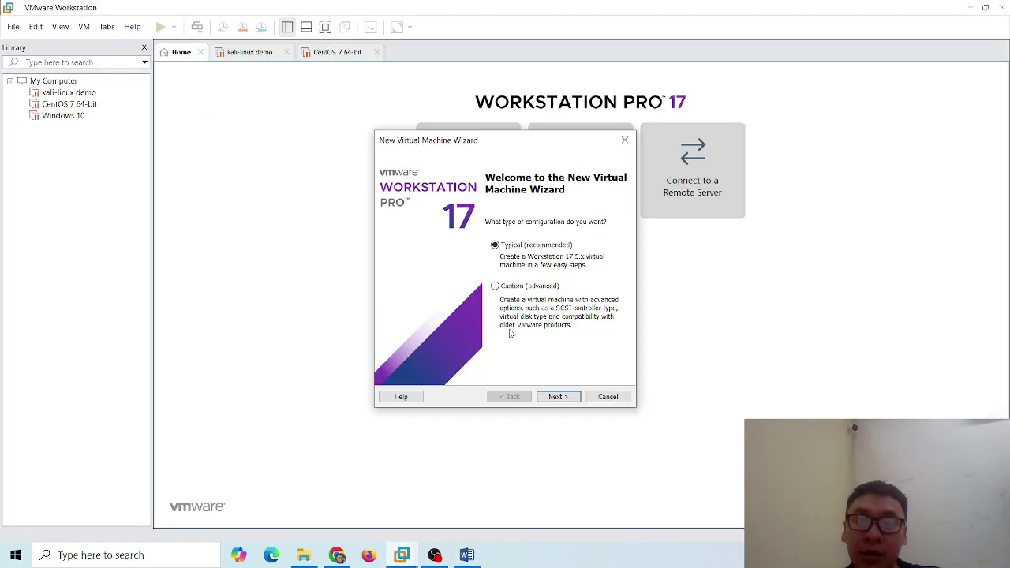
pyautogui.click(556, 396)
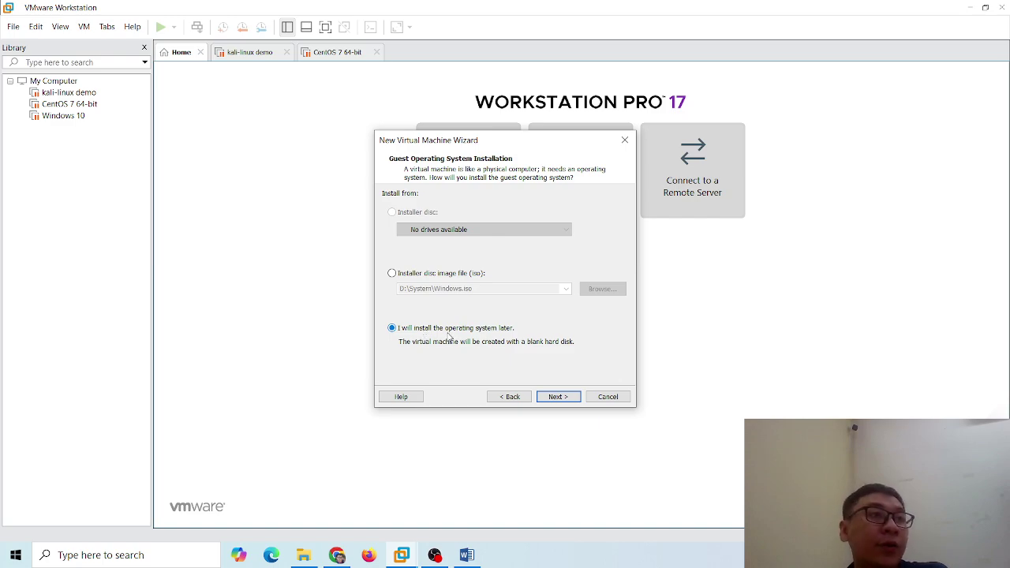
# Step: Capture the wizard's guest operating system installation options and paste the screenshot at the end of the Word notes
pyautogui.press('super+shift+s')
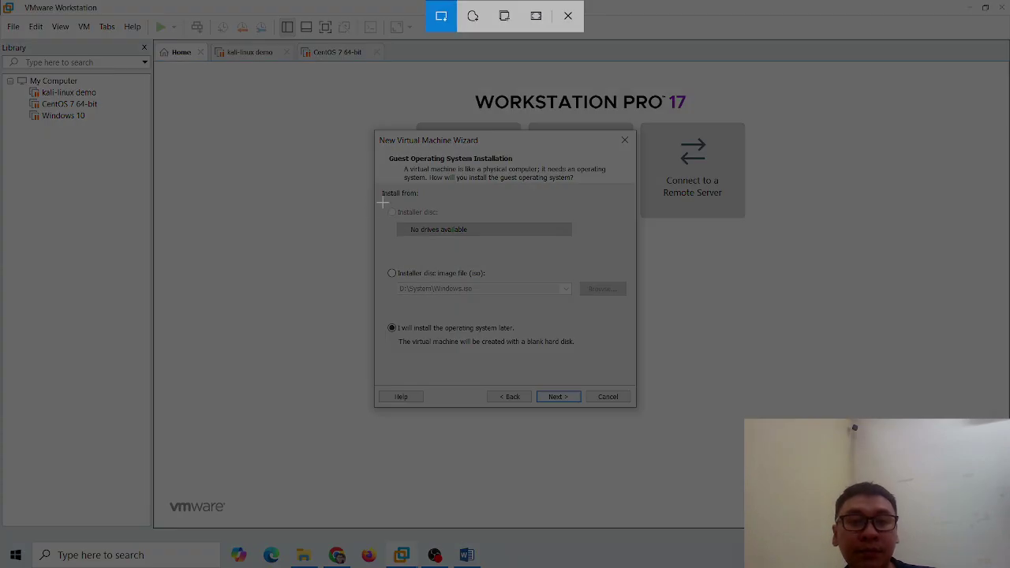
pyautogui.moveTo(376, 185); pyautogui.dragTo(634, 407)
pyautogui.hotkey('alt', 'Tab')
pyautogui.hotkey('ctrl', 'v')
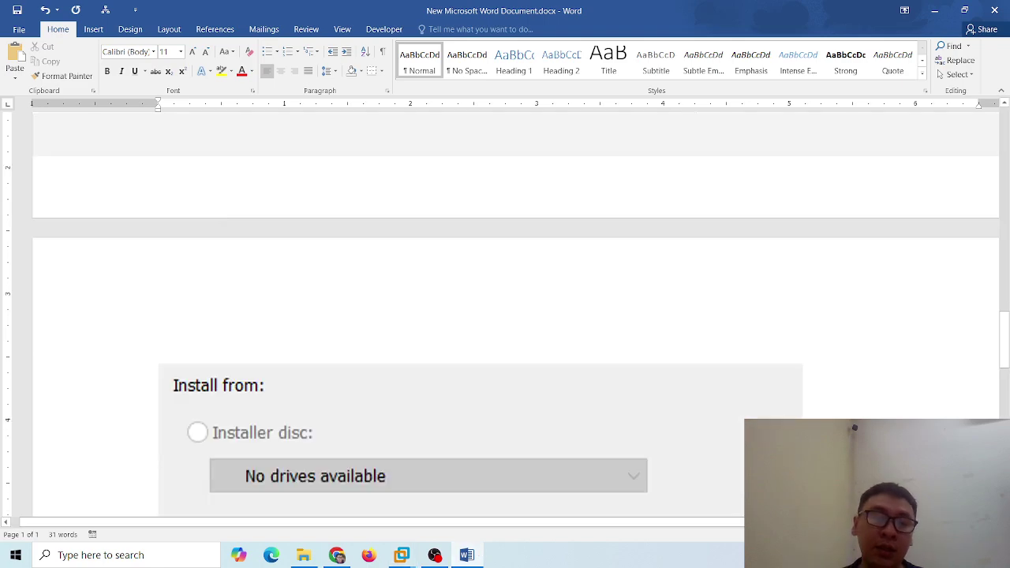
# Step: Return to the New Virtual Machine Wizard and continue with the option to install the operating system later
pyautogui.moveTo(402, 555)
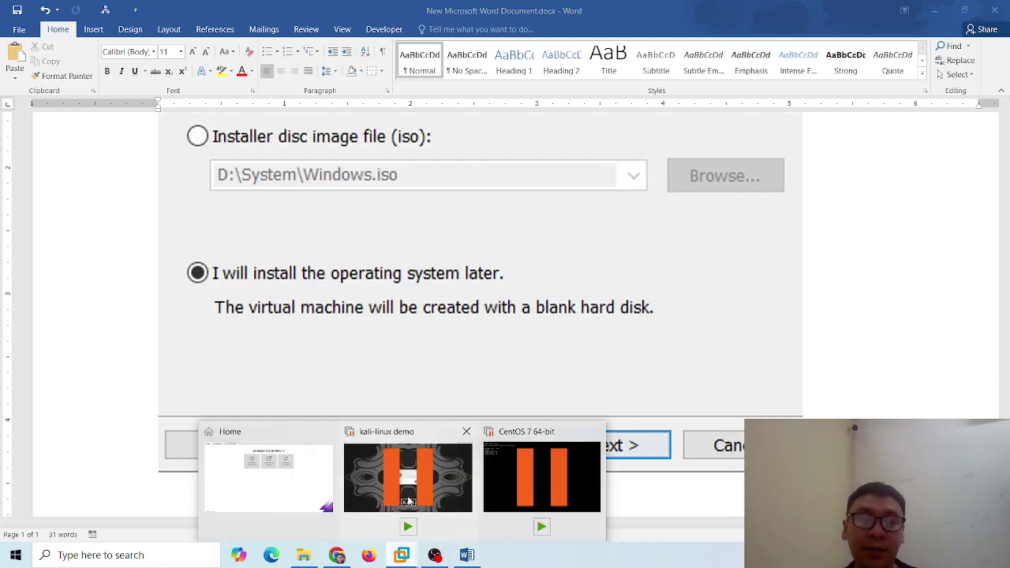
pyautogui.click(329, 487)
pyautogui.click(558, 397)
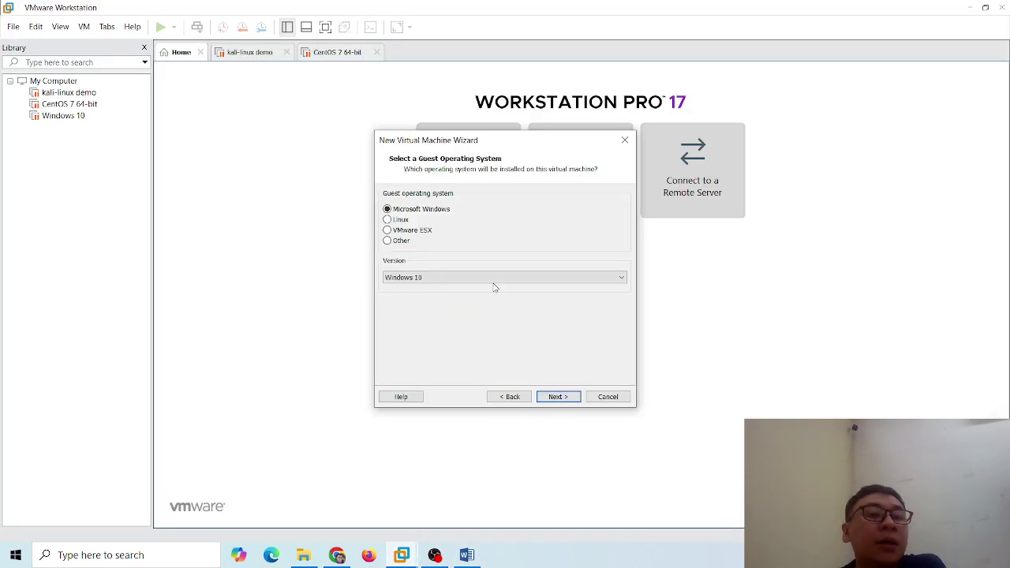
# Step: Preview the version choices offered for the Other and Linux guest operating systems
pyautogui.click(403, 241)
pyautogui.click(419, 281)
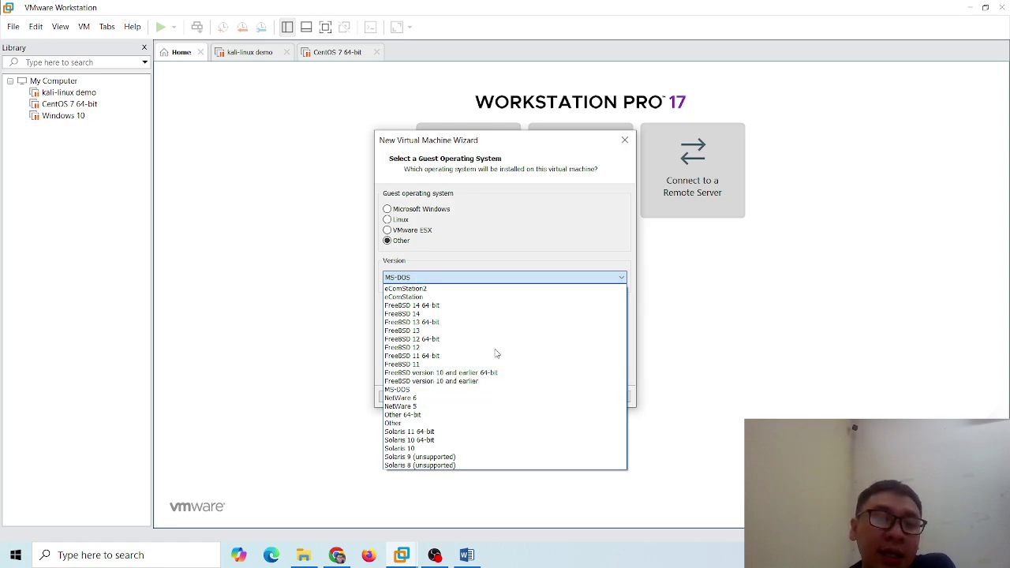
pyautogui.click(440, 238)
pyautogui.click(402, 209)
pyautogui.click(400, 221)
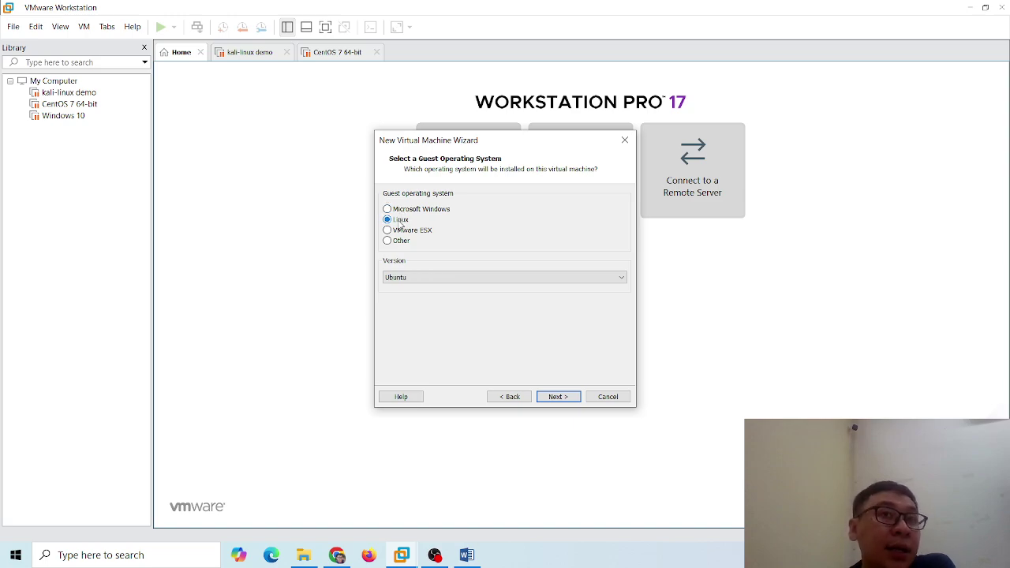
# Step: Set the guest operating system to Microsoft Windows with version Windows 10
pyautogui.click(404, 209)
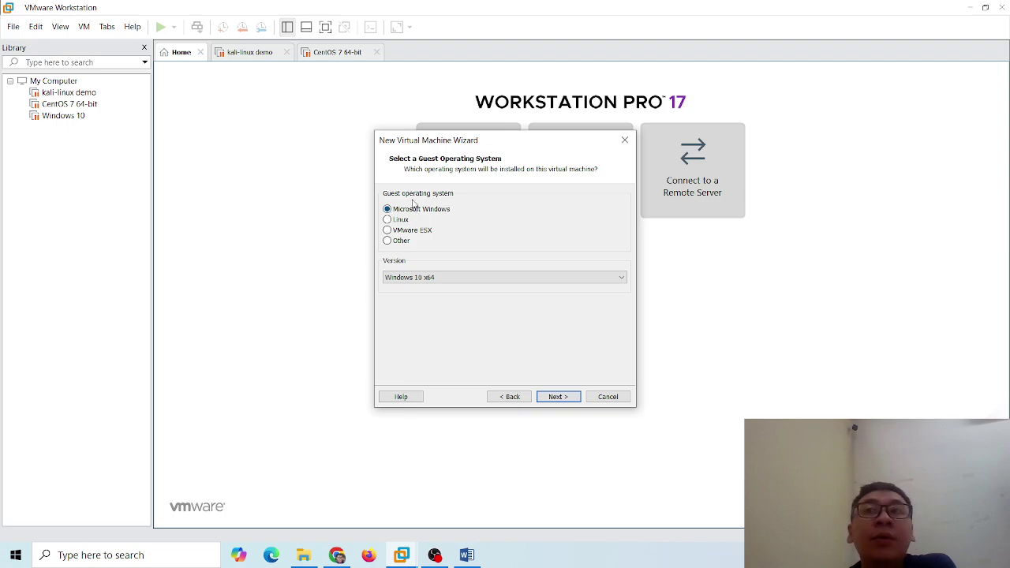
pyautogui.click(455, 280)
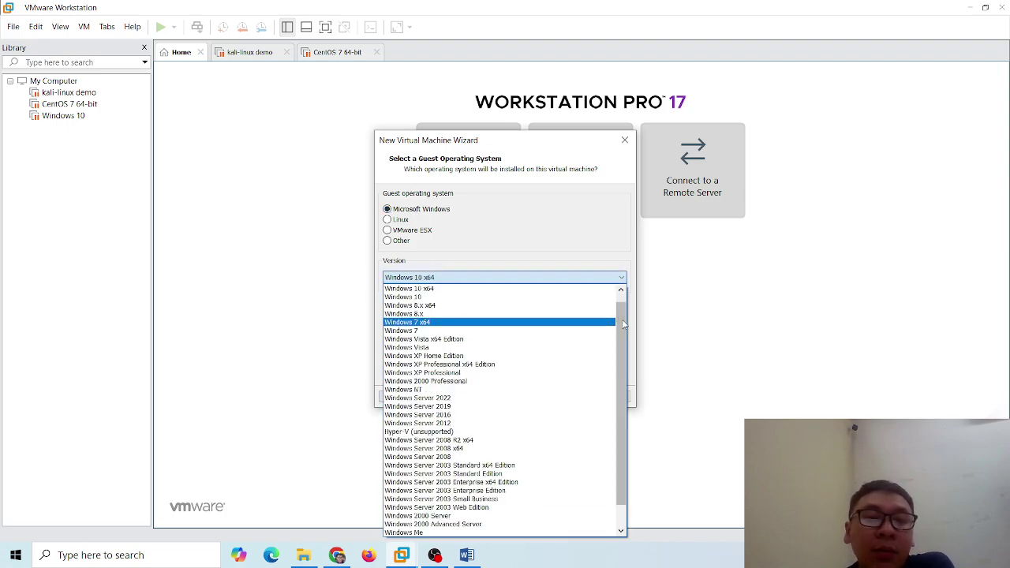
pyautogui.scroll(-1, 624, 379)
pyautogui.scroll(2, 628, 345)
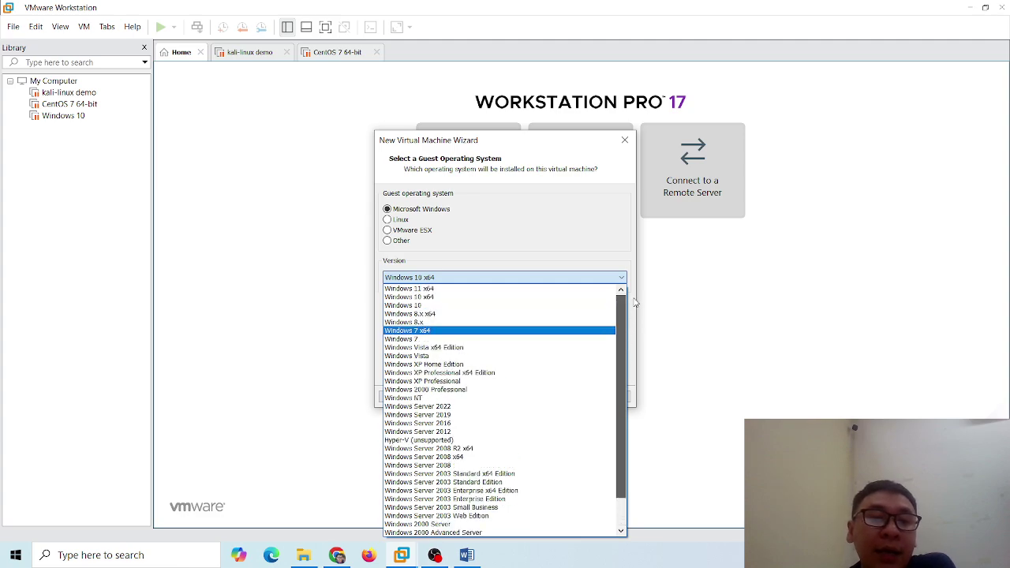
pyautogui.scroll(-2, 635, 345)
pyautogui.scroll(2, 637, 392)
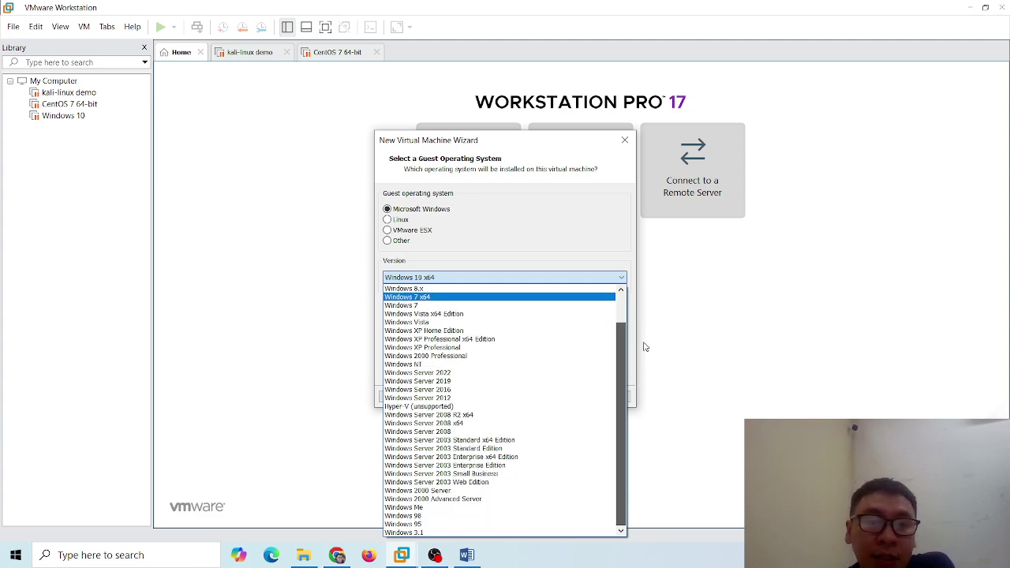
pyautogui.scroll(-3, 648, 355)
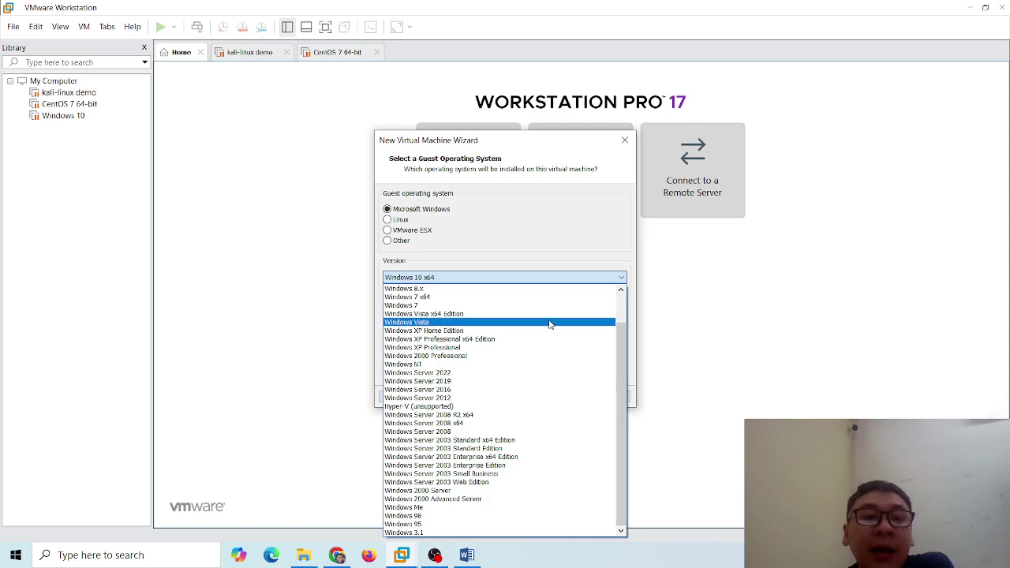
pyautogui.scroll(2, 550, 324)
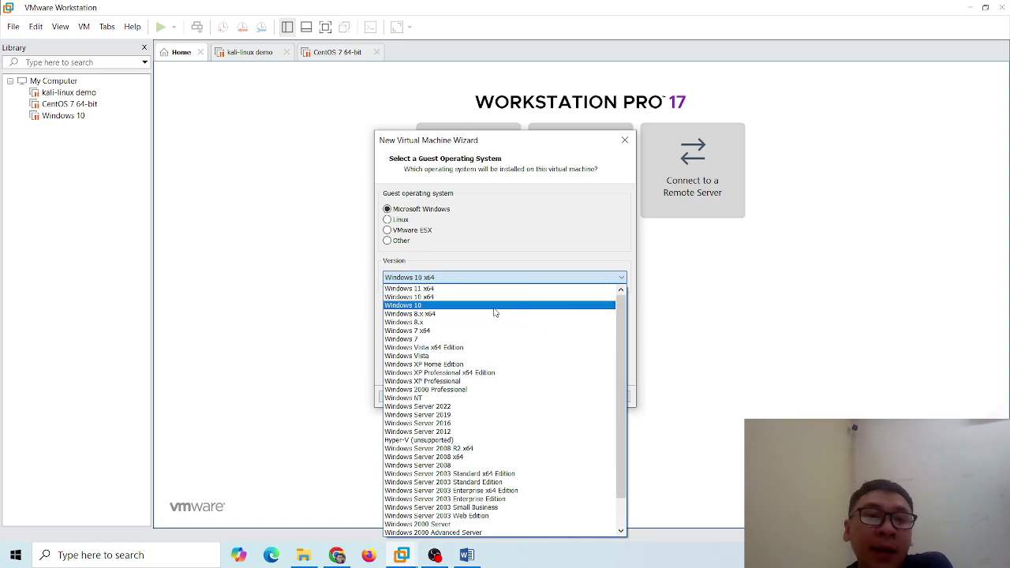
pyautogui.click(434, 305)
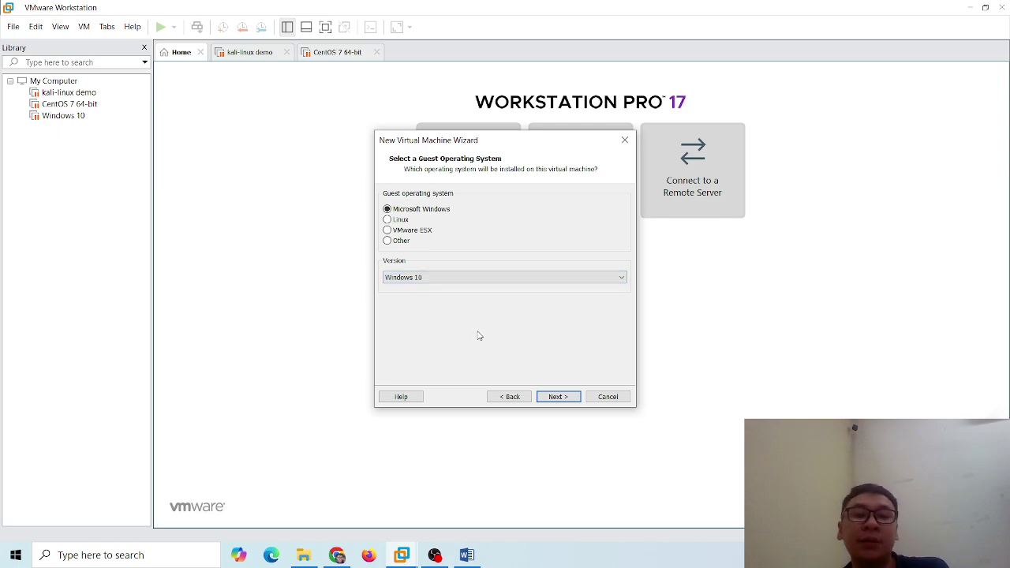
# Step: Capture the wizard's guest operating system selection and paste the screenshot below the previous one in Word
pyautogui.press('super+shift+s')
pyautogui.moveTo(377, 191); pyautogui.dragTo(638, 421)
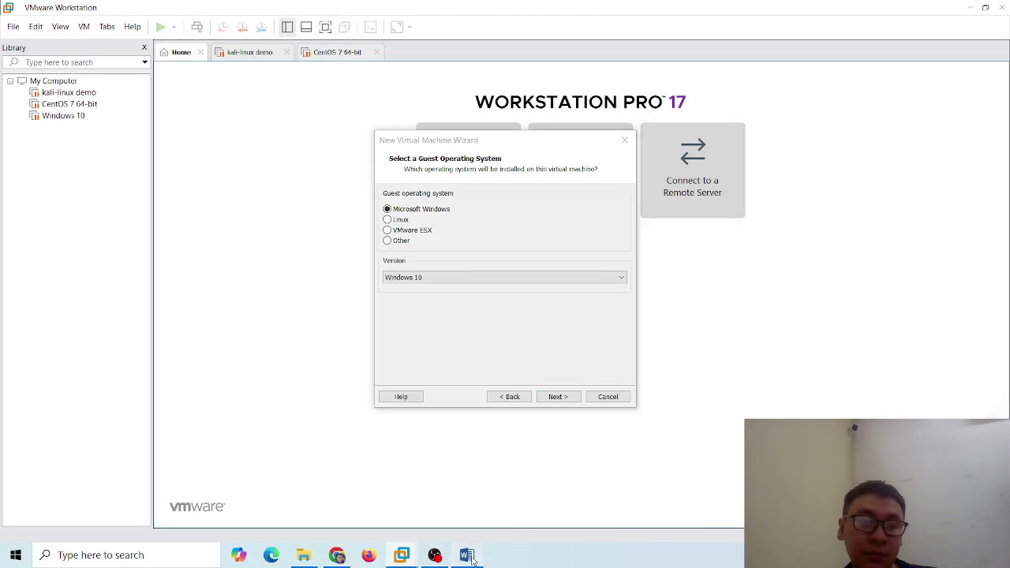
pyautogui.click(468, 557)
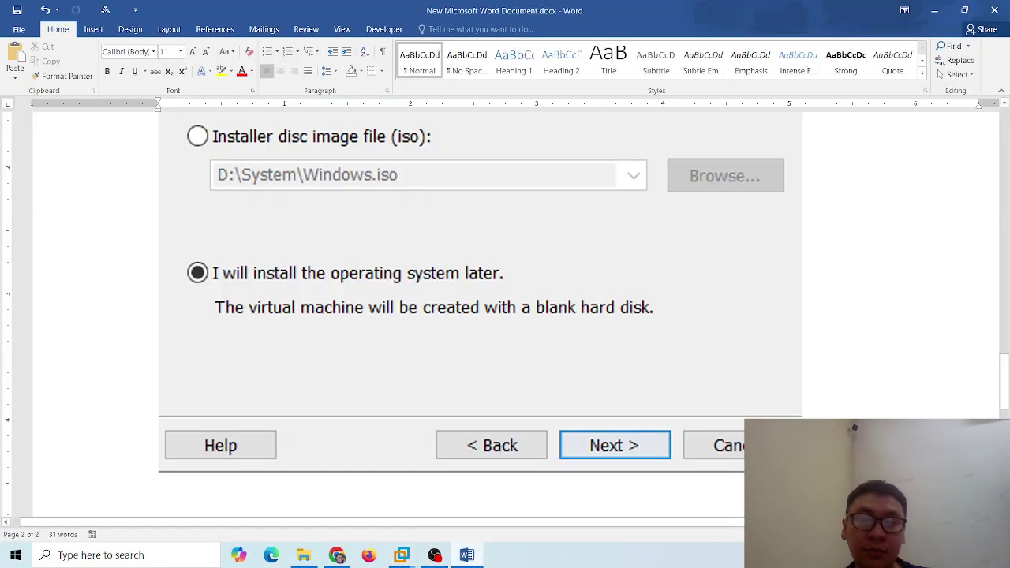
pyautogui.scroll(10, 821, 416)
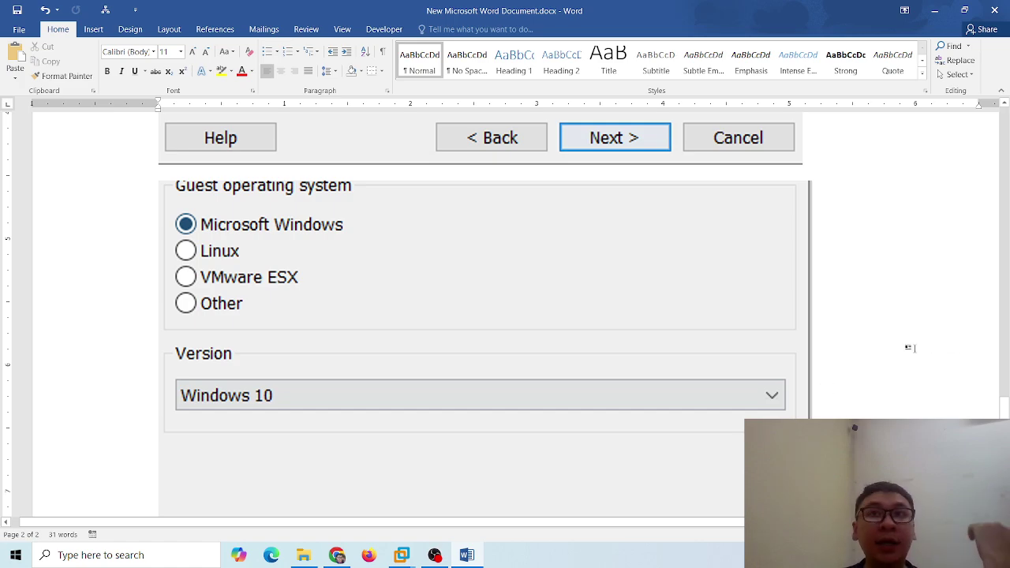
pyautogui.scroll(-3, 905, 347)
pyautogui.scroll(-2, 900, 371)
pyautogui.scroll(-5, 893, 400)
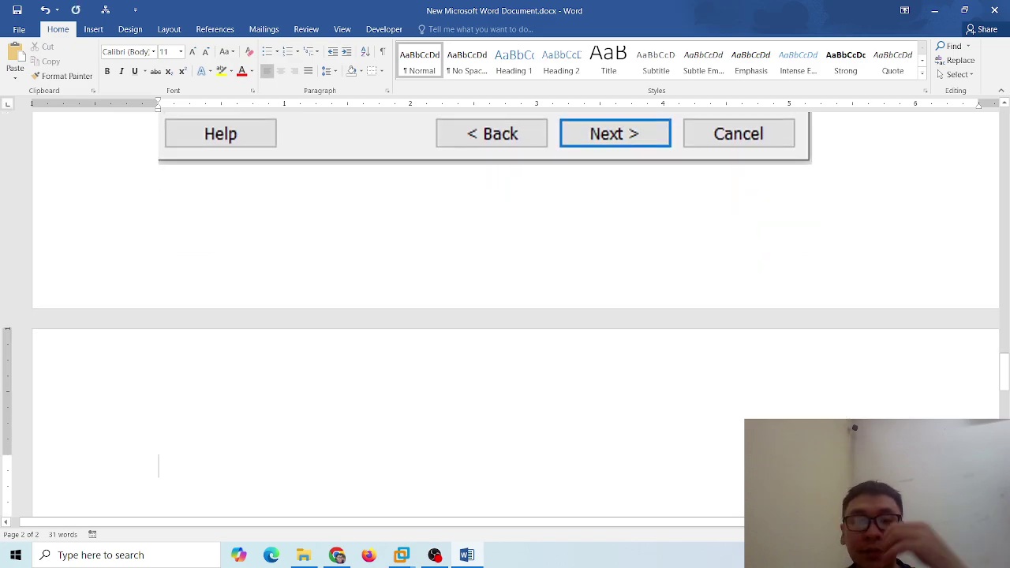
# Step: Return to the New Virtual Machine Wizard and continue to the virtual machine naming page
pyautogui.click(430, 556)
pyautogui.click(432, 556)
pyautogui.moveTo(402, 556)
pyautogui.click(268, 466)
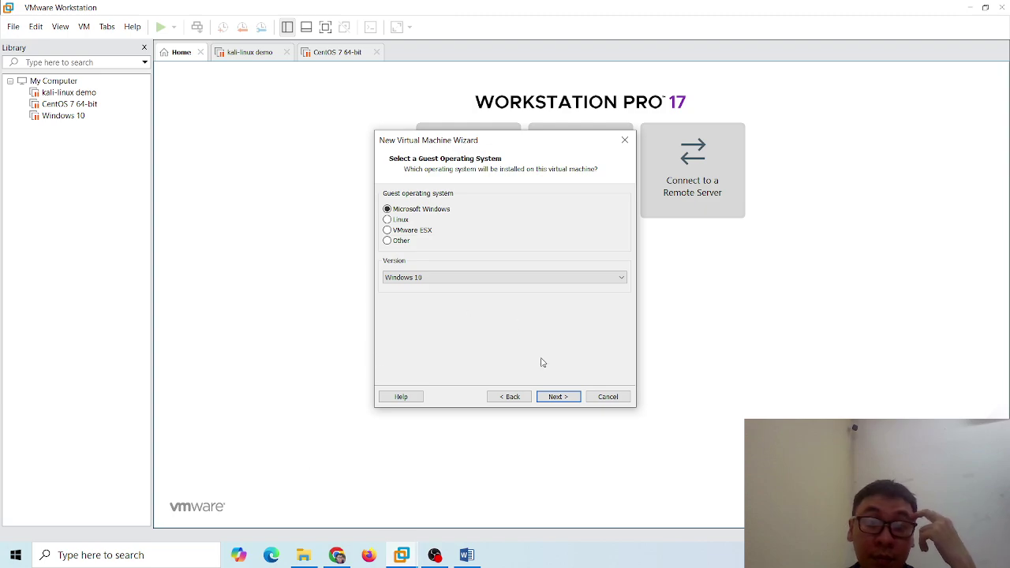
pyautogui.click(552, 396)
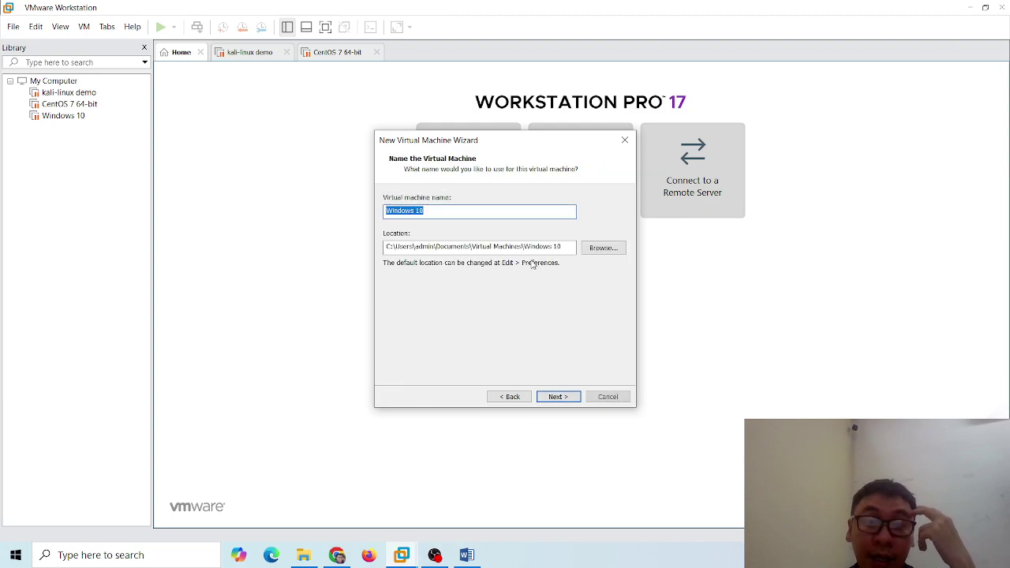
# Step: Keep the virtual machine name Windows 10 and set its location to the win10 folder on the D: drive
pyautogui.click(445, 209)
pyautogui.moveTo(442, 207); pyautogui.dragTo(341, 211)
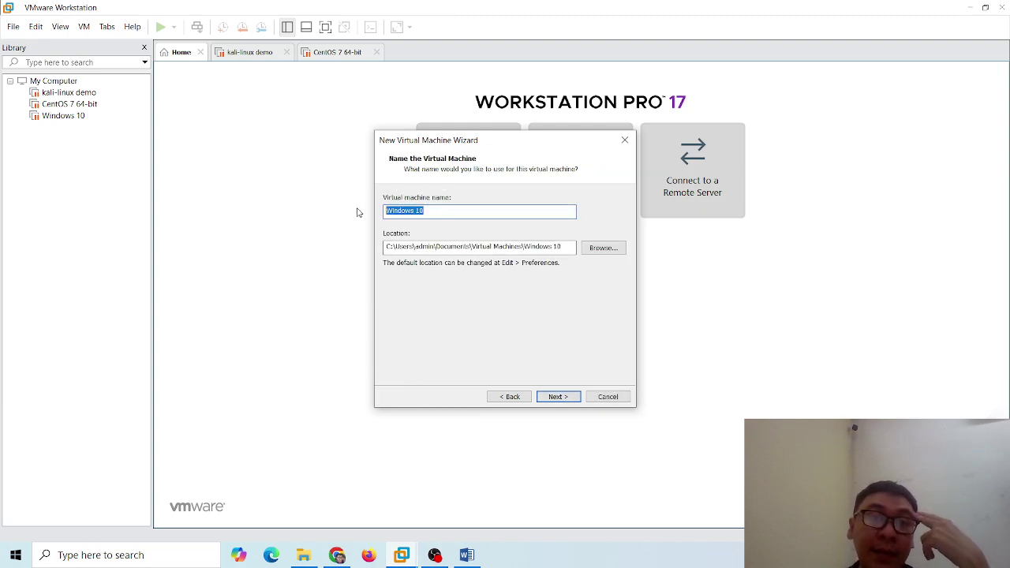
pyautogui.moveTo(397, 246)
pyautogui.mouseDown()
pyautogui.moveTo(563, 246)
pyautogui.moveTo(384, 246)
pyautogui.mouseUp()
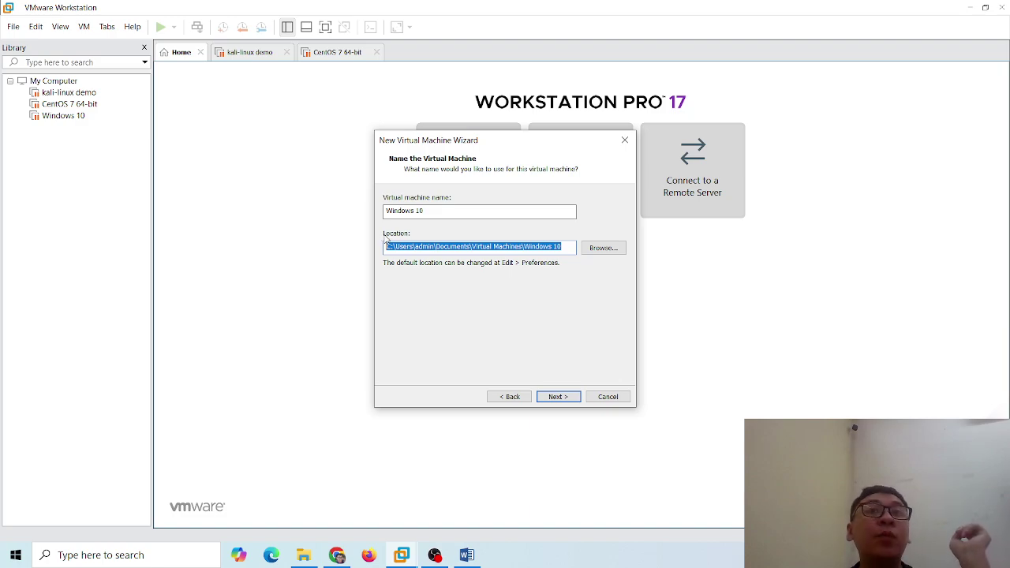
pyautogui.click(603, 248)
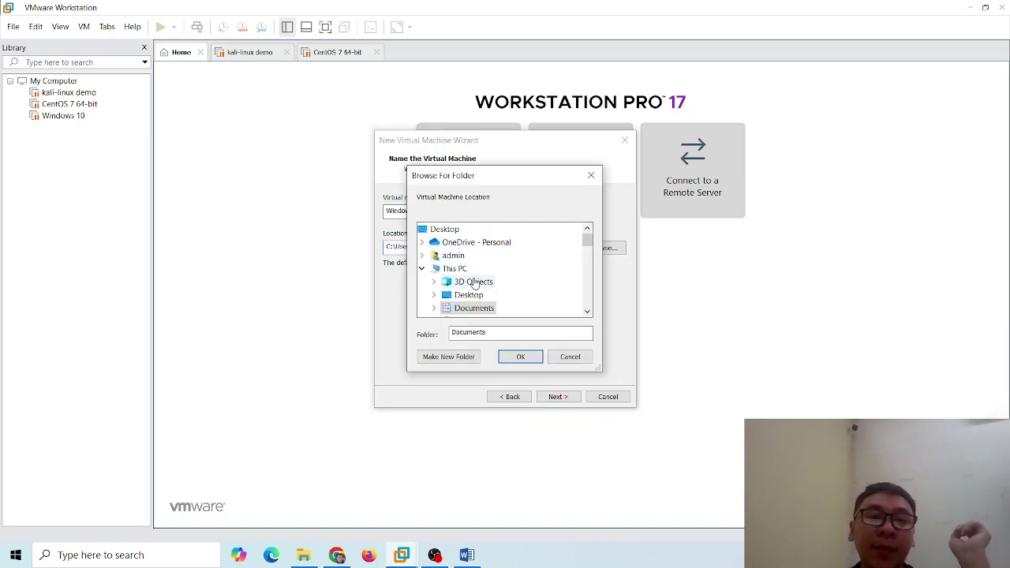
pyautogui.scroll(-4, 474, 284)
pyautogui.click(497, 271)
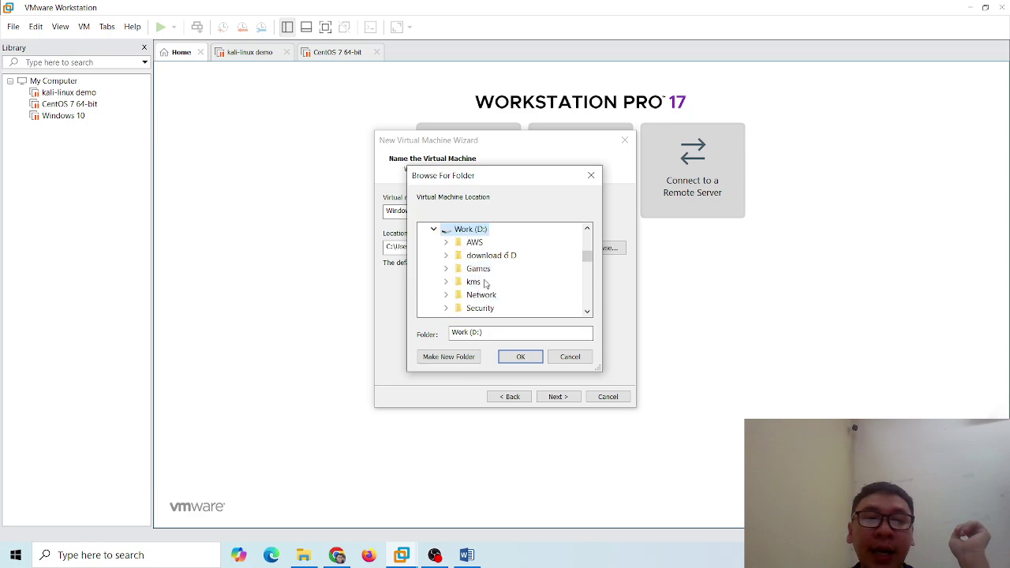
pyautogui.scroll(-2, 485, 283)
pyautogui.click(483, 282)
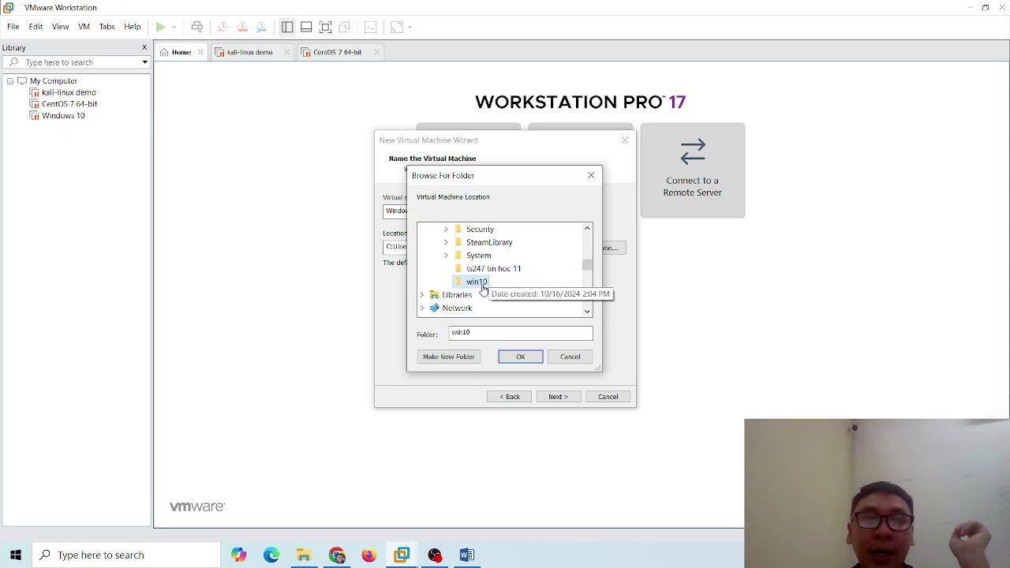
pyautogui.click(521, 357)
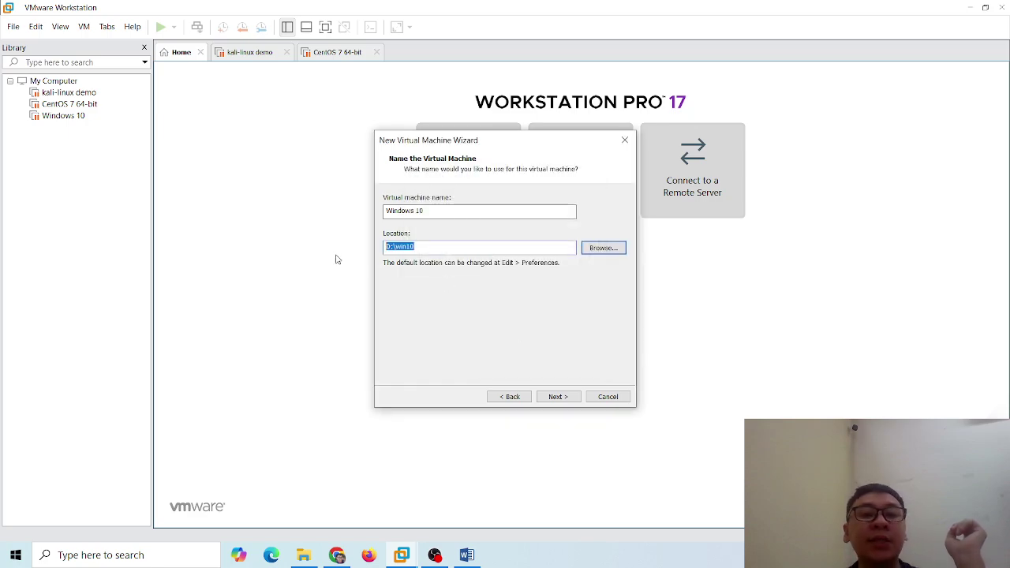
# Step: Capture the virtual machine name and location settings and paste the screenshot into the Word notes
pyautogui.press('super+shift+s')
pyautogui.moveTo(384, 188); pyautogui.dragTo(644, 412)
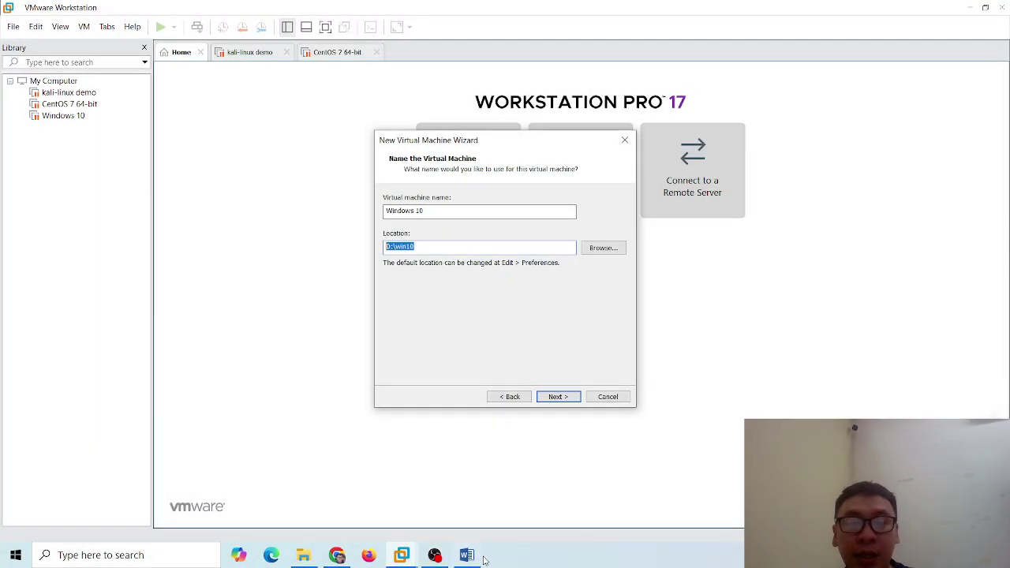
pyautogui.click(476, 553)
pyautogui.hotkey('ctrl', 'v')
pyautogui.scroll(4, 405, 359)
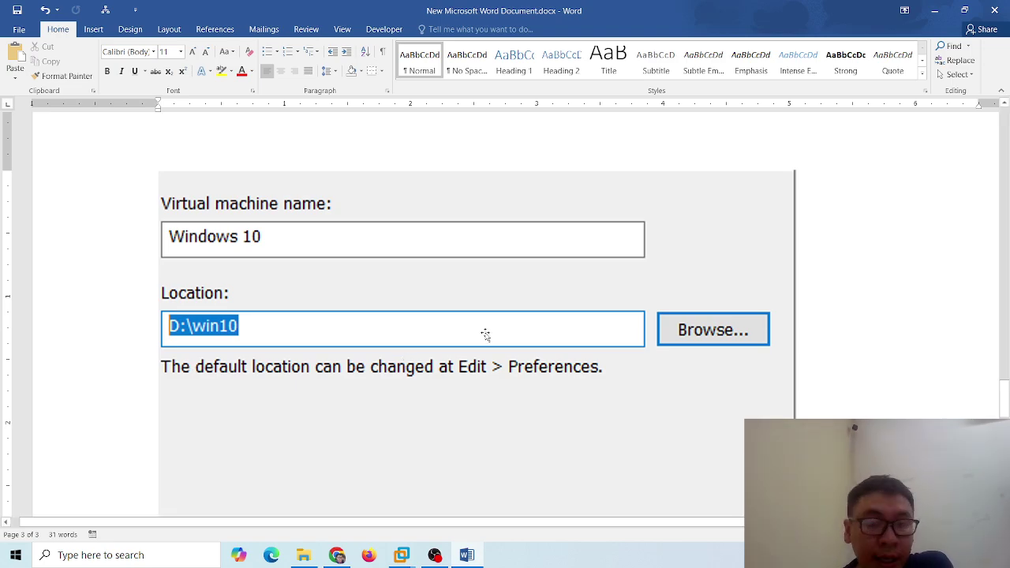
# Step: Continue the New Virtual Machine Wizard to the disk capacity page and set the maximum disk size to 20 GB
pyautogui.click(403, 554)
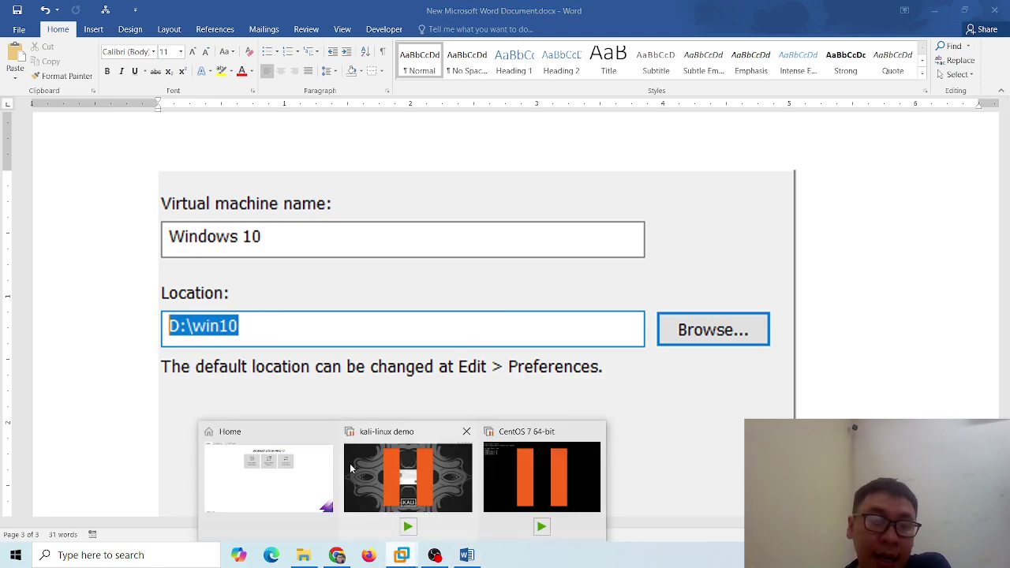
pyautogui.click(311, 479)
pyautogui.click(550, 398)
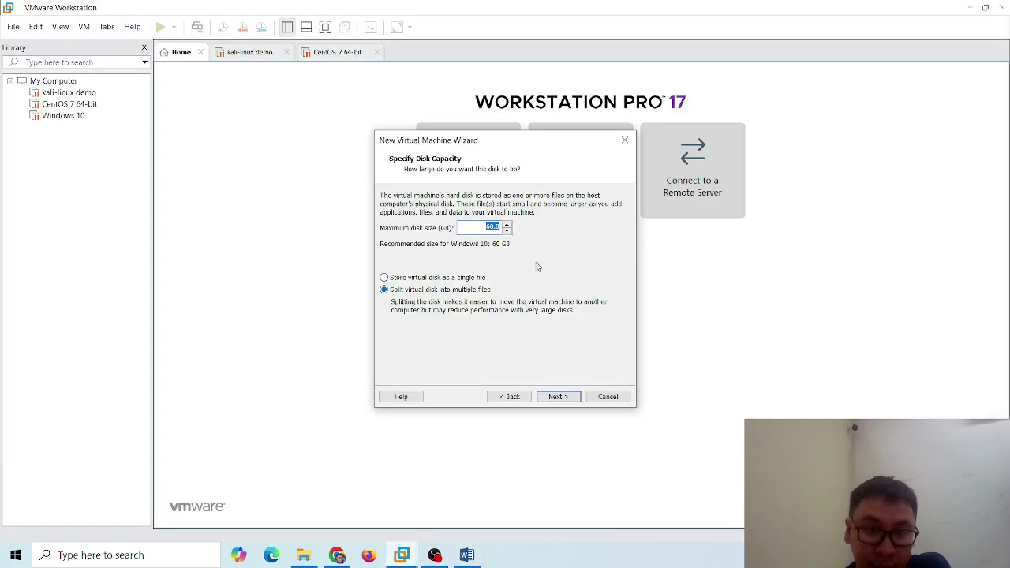
pyautogui.click(486, 227)
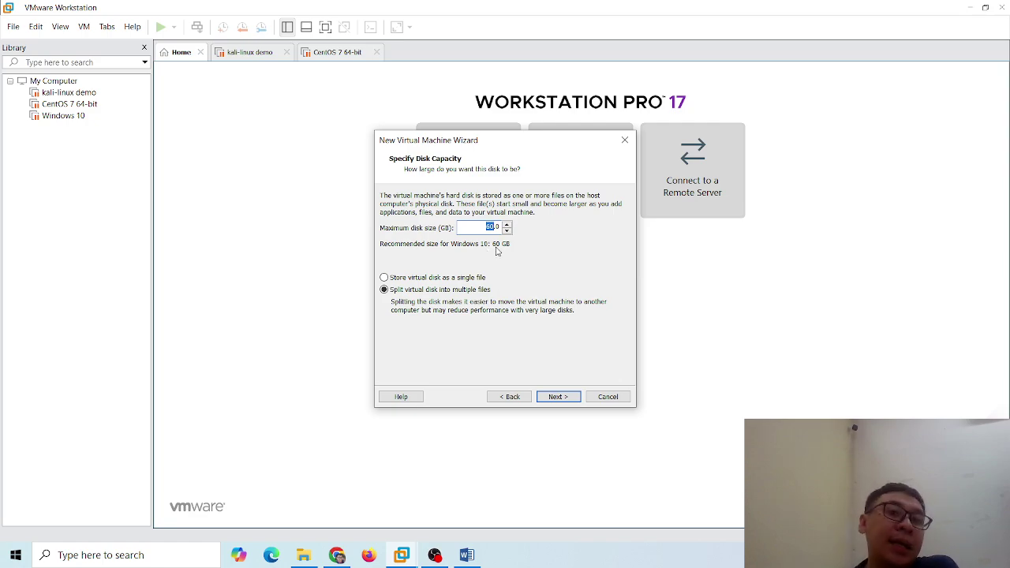
pyautogui.write('2')
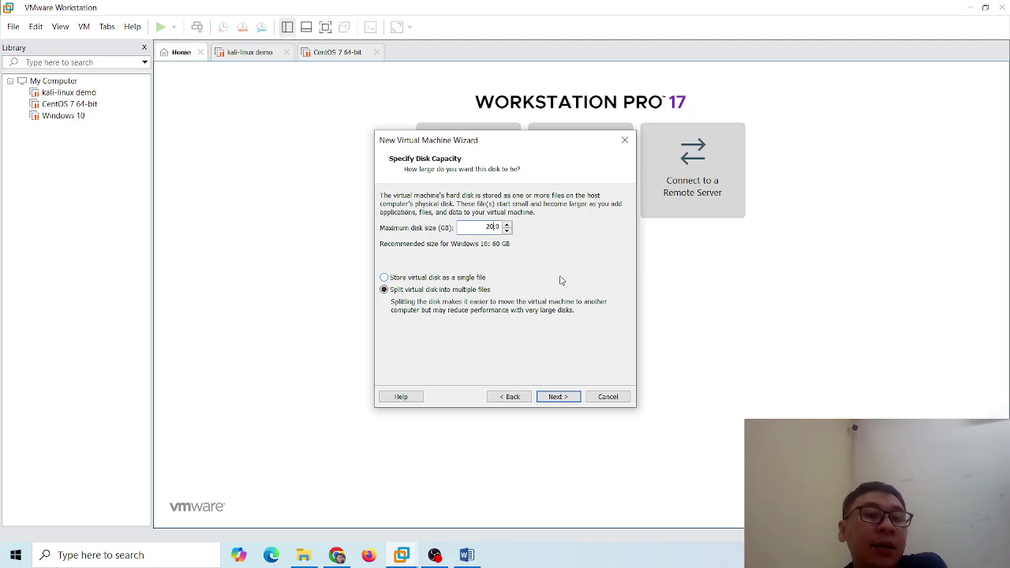
pyautogui.click(558, 399)
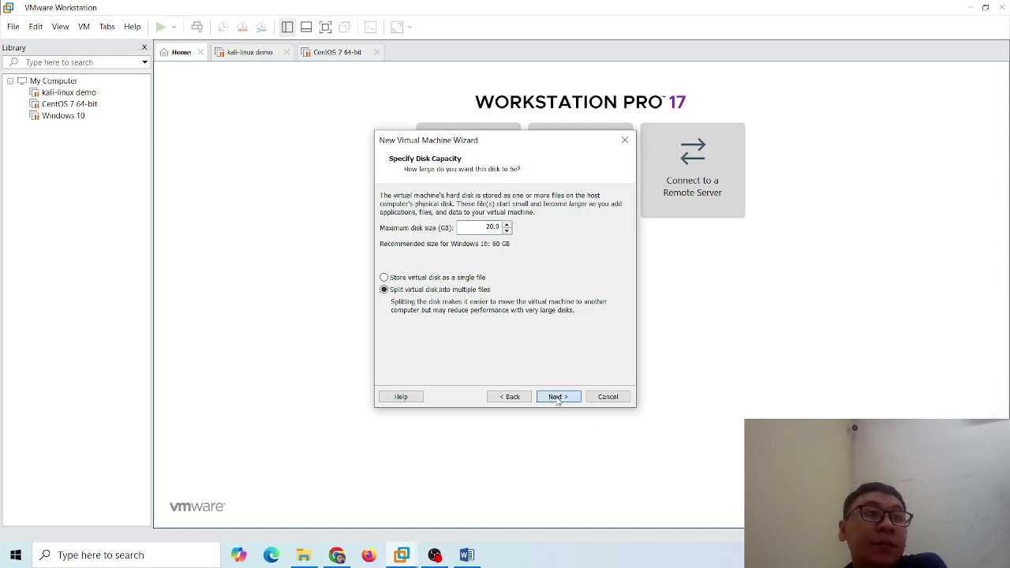
# Step: Capture the disk capacity settings, paste the screenshot at the end of the Word notes, and return to the wizard
pyautogui.press('super+shift+s')
pyautogui.moveTo(371, 194); pyautogui.dragTo(644, 415)
pyautogui.click(467, 555)
pyautogui.scroll(-5, 883, 379)
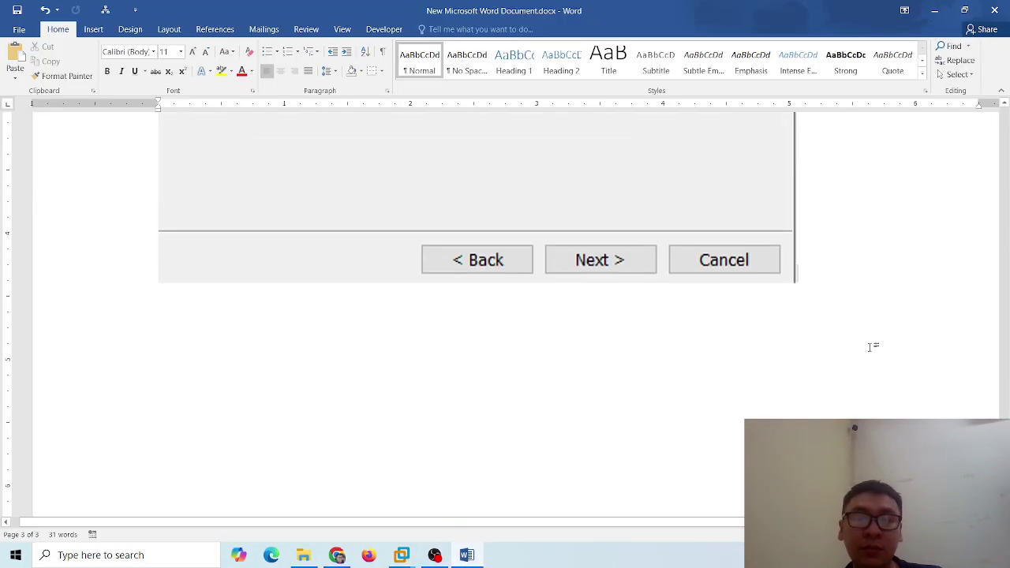
pyautogui.hotkey('ctrl', 'v')
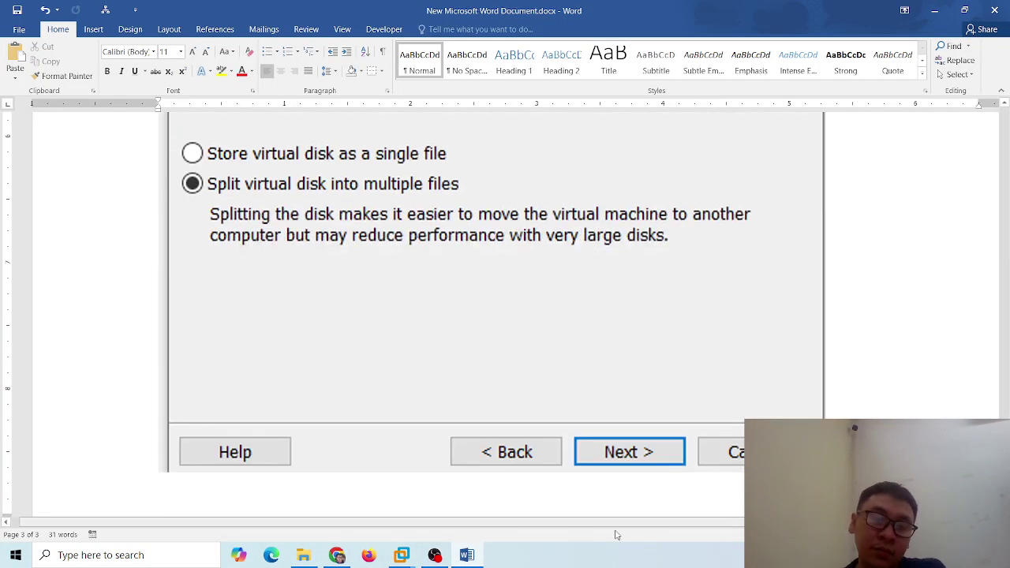
pyautogui.moveTo(402, 553)
pyautogui.click(340, 479)
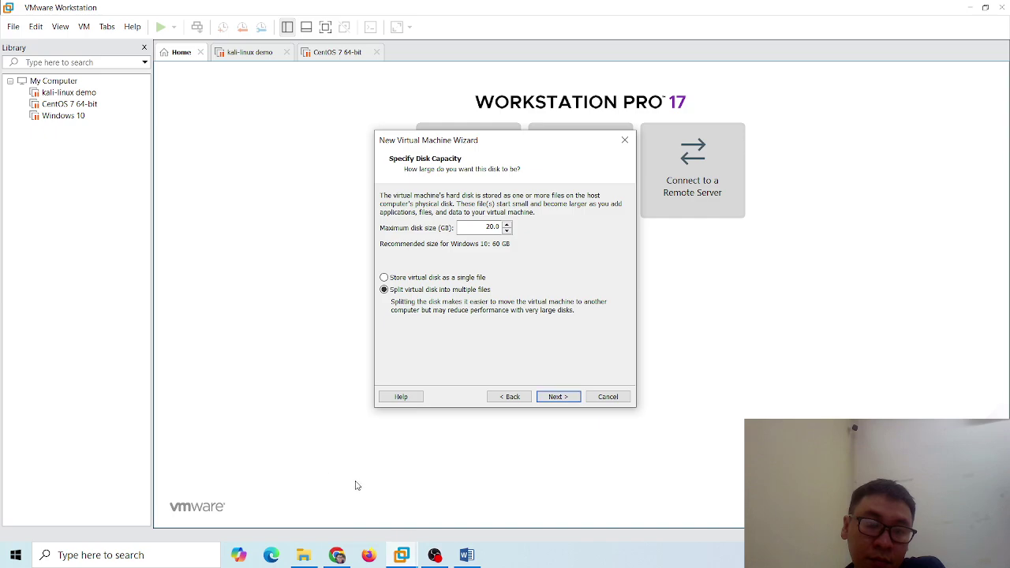
# Step: Continue to the wizard's summary page, capture the virtual machine settings, paste the screenshot into the Word notes, and return to the wizard
pyautogui.click(550, 397)
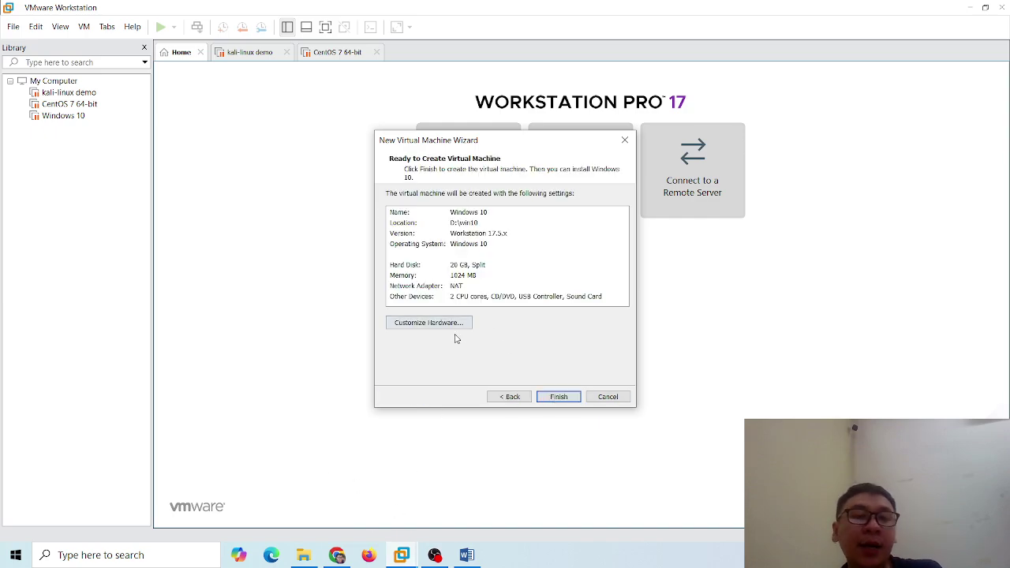
pyautogui.click(431, 329)
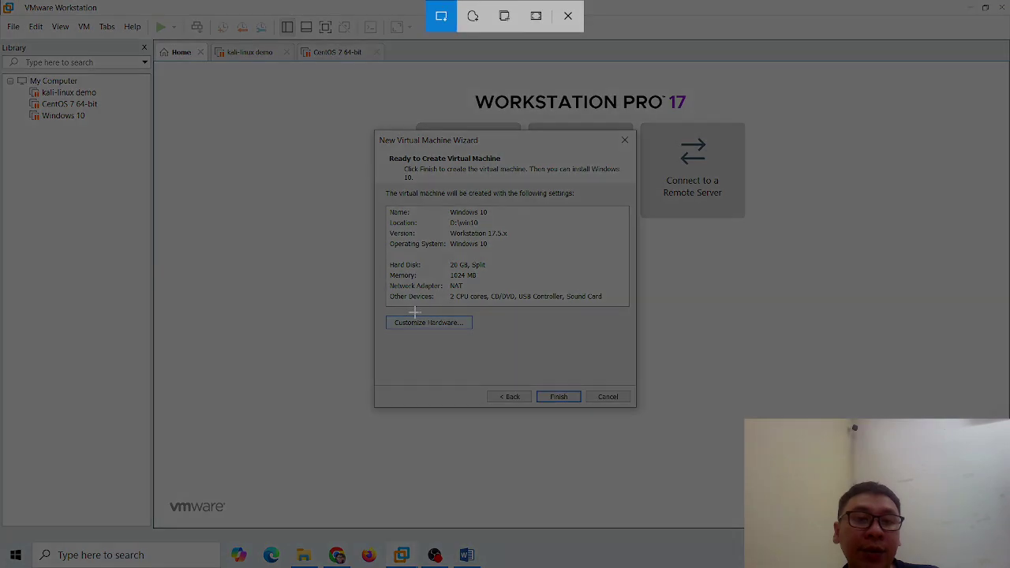
pyautogui.moveTo(376, 190); pyautogui.dragTo(638, 345)
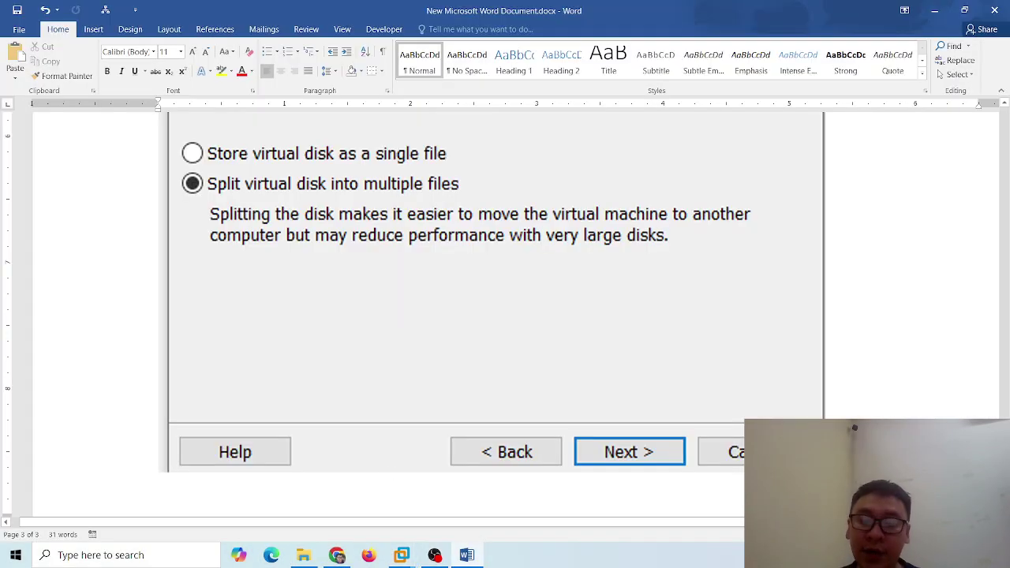
pyautogui.hotkey('ctrl', 'v')
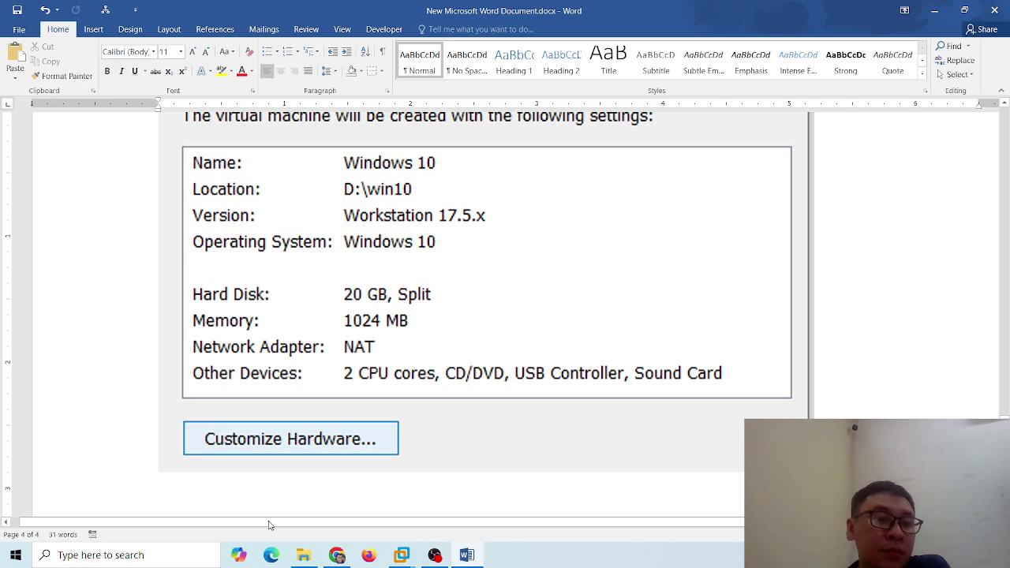
pyautogui.moveTo(402, 555)
pyautogui.click(284, 477)
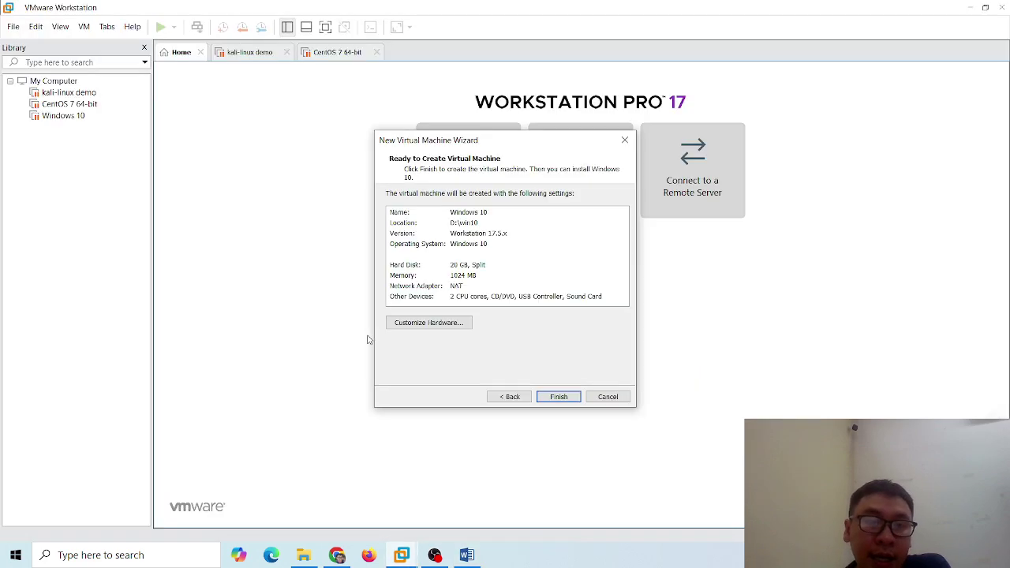
# Step: Customize the virtual machine's hardware, setting the memory to 2048 MB and keeping 2 processors with 1 core each
pyautogui.click(416, 323)
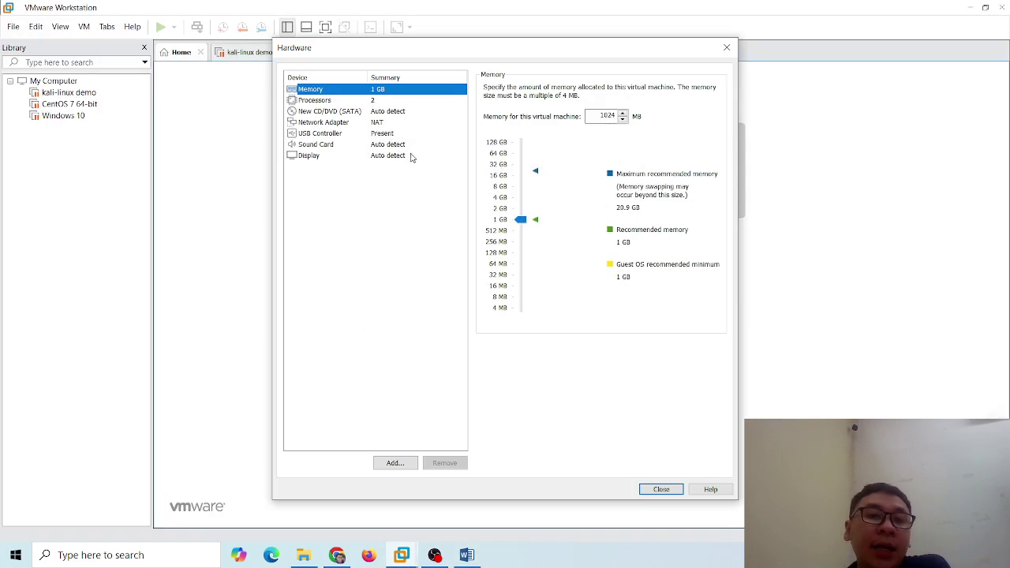
pyautogui.moveTo(451, 46); pyautogui.dragTo(434, 36)
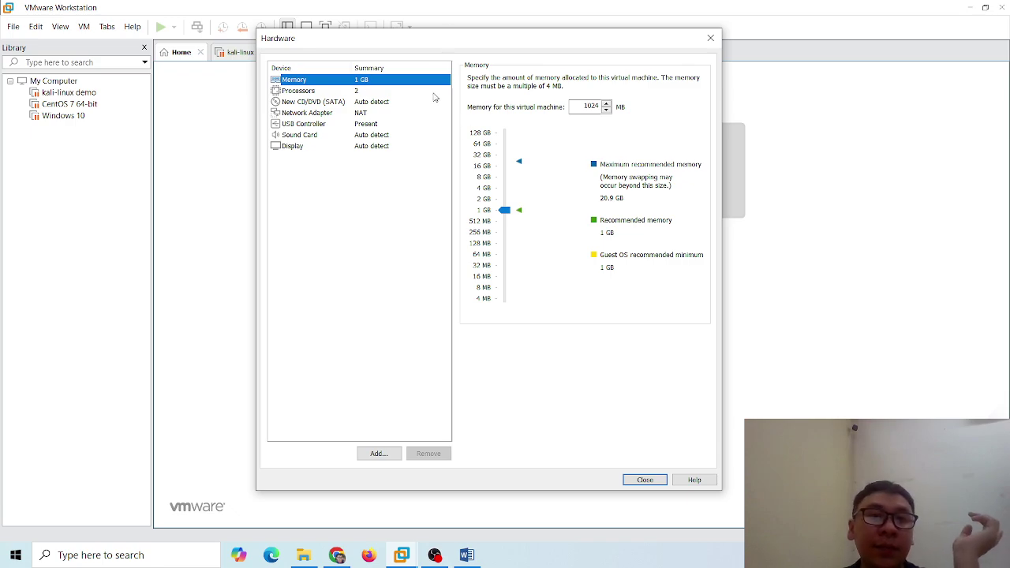
pyautogui.click(487, 199)
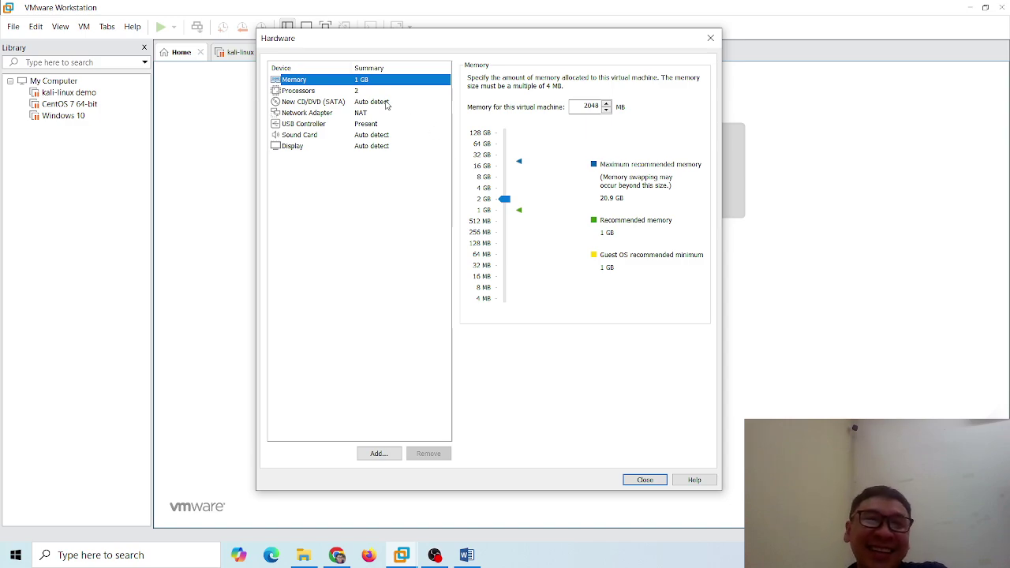
pyautogui.click(362, 93)
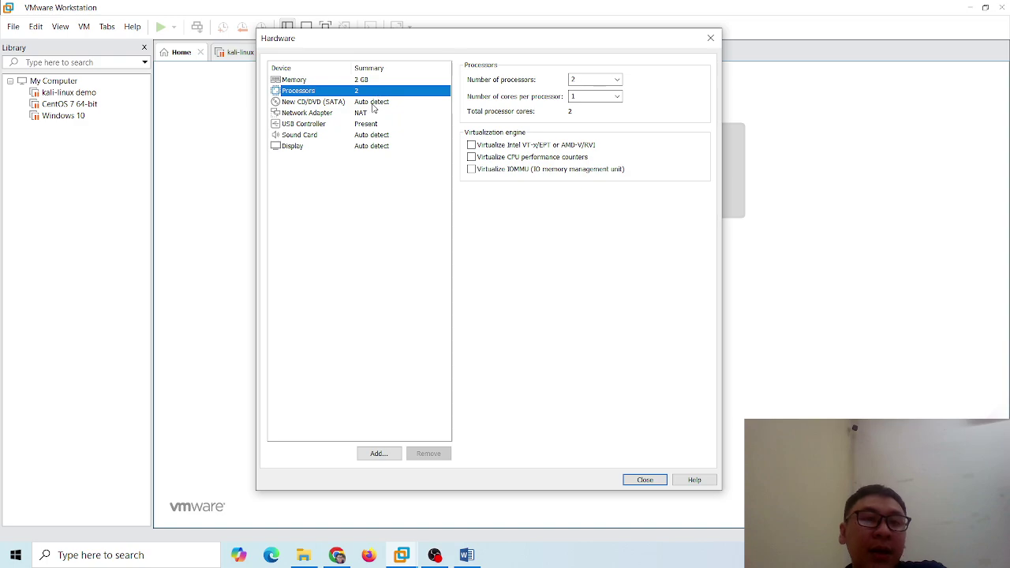
# Step: Set the virtual CD/DVD drive to use the ISO image file D:\System\Windows.iso
pyautogui.click(374, 104)
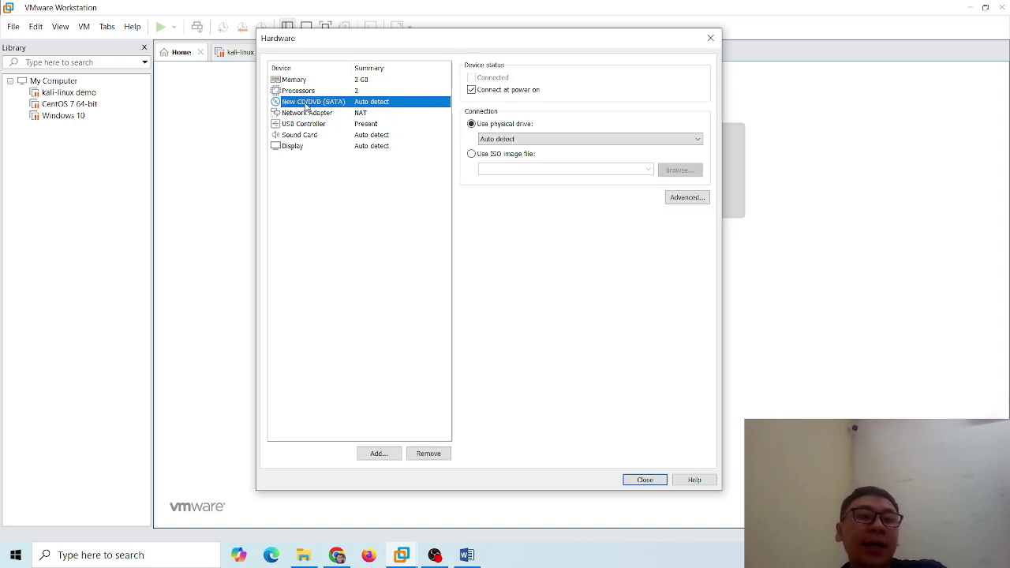
pyautogui.press('super+shift+s')
pyautogui.moveTo(270, 88); pyautogui.dragTo(720, 202)
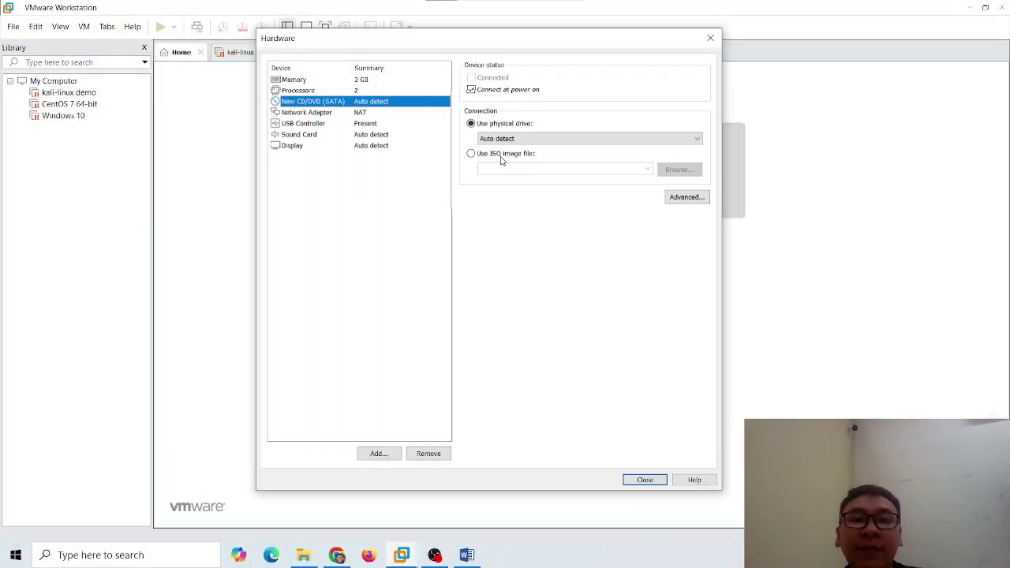
pyautogui.click(490, 155)
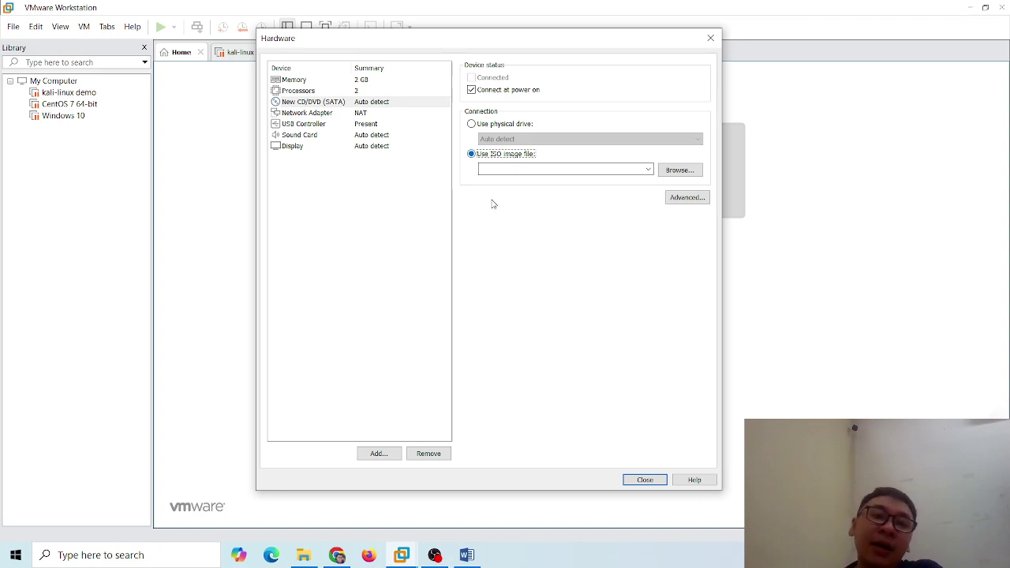
pyautogui.click(687, 172)
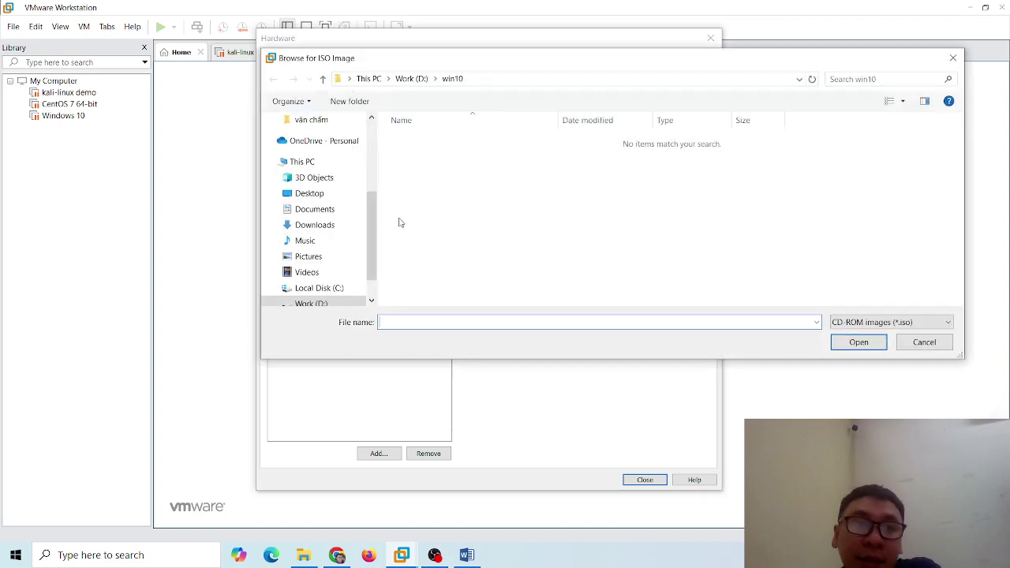
pyautogui.click(424, 83)
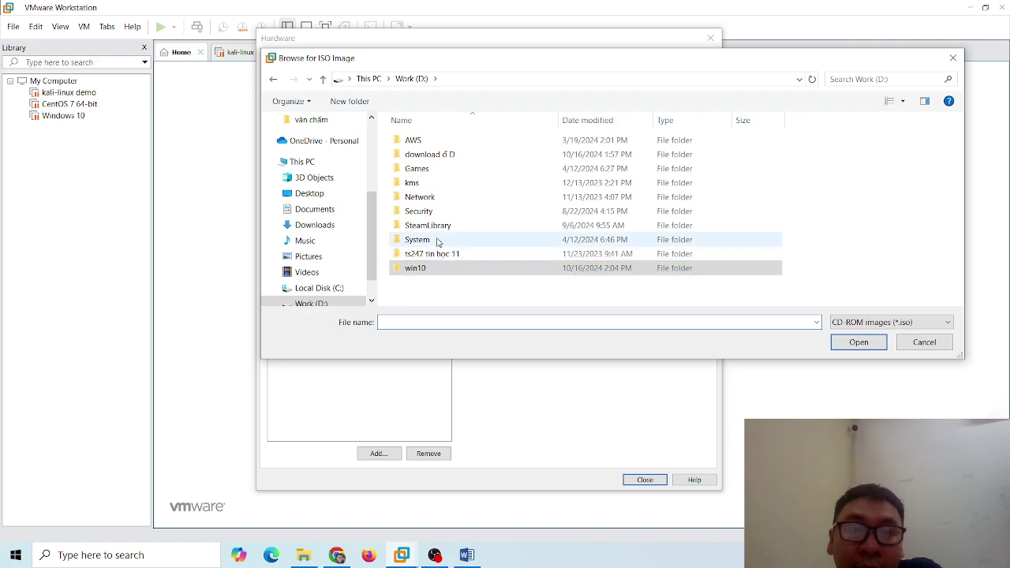
pyautogui.doubleClick(429, 239)
pyautogui.doubleClick(432, 172)
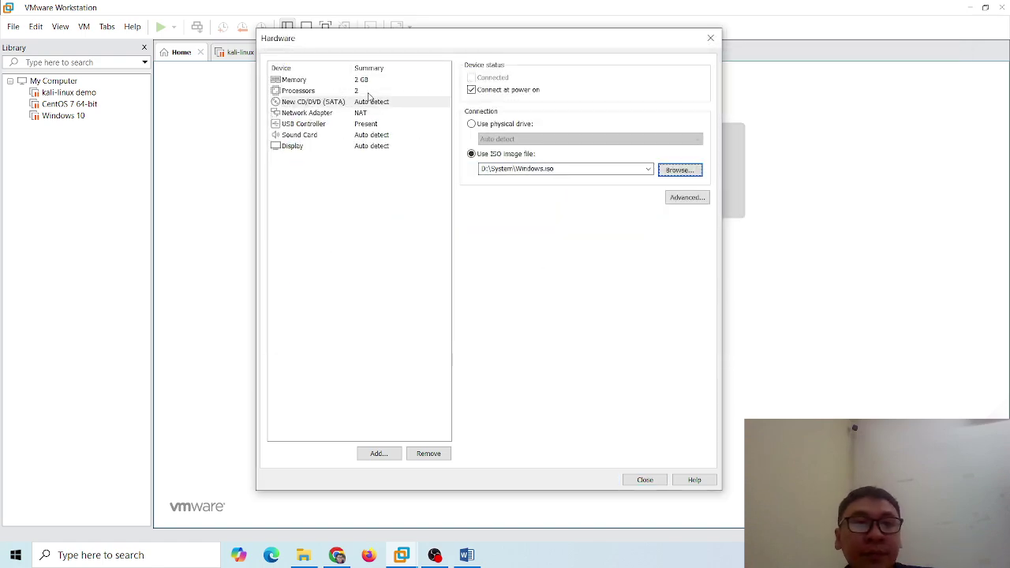
# Step: Capture the CD/DVD hardware settings, paste the screenshot into the Word notes, and return to the VMware hardware settings
pyautogui.press('super+shift+s')
pyautogui.moveTo(257, 49); pyautogui.dragTo(717, 213)
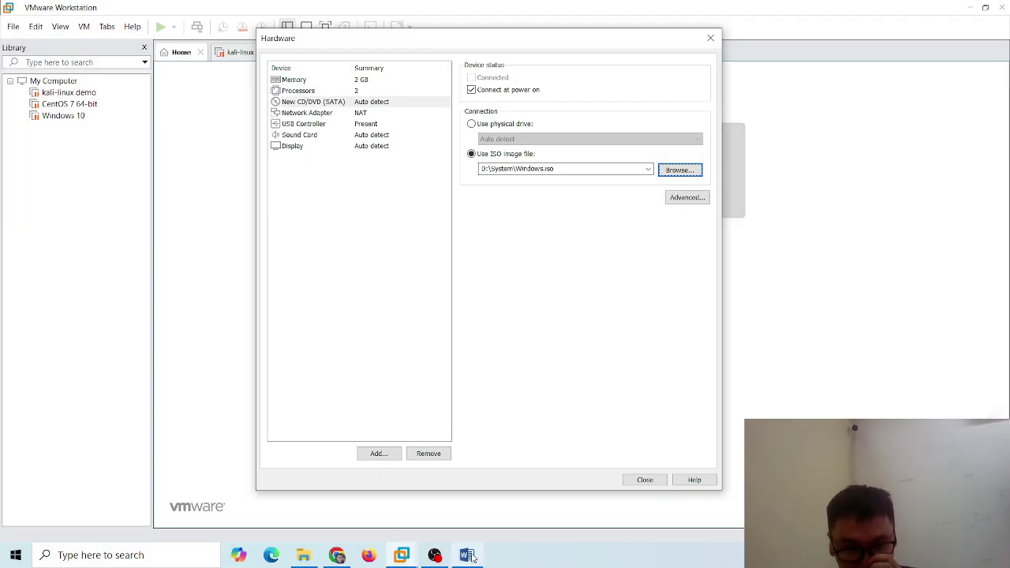
pyautogui.click(468, 555)
pyautogui.hotkey('ctrl', 'v')
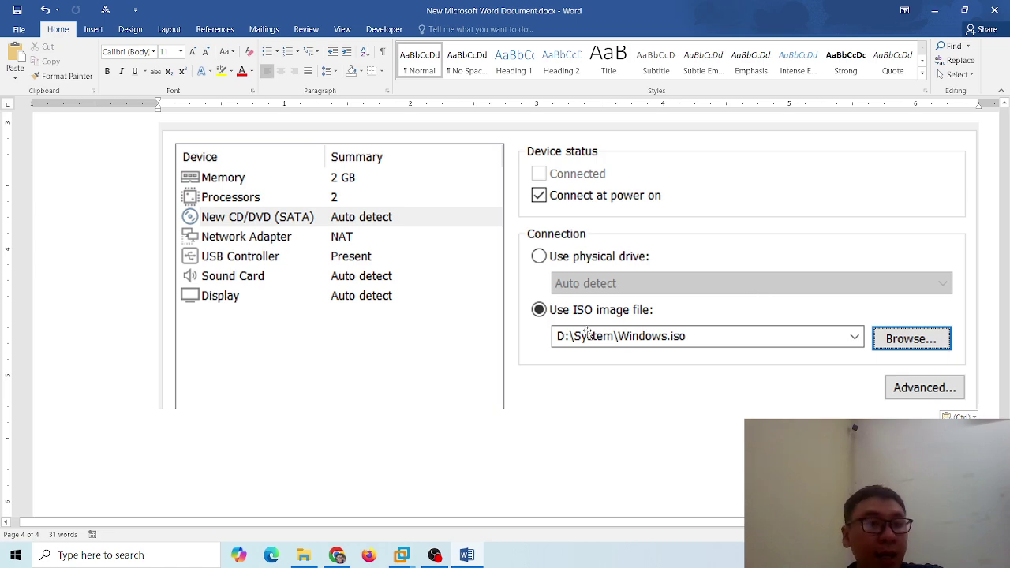
pyautogui.moveTo(410, 559)
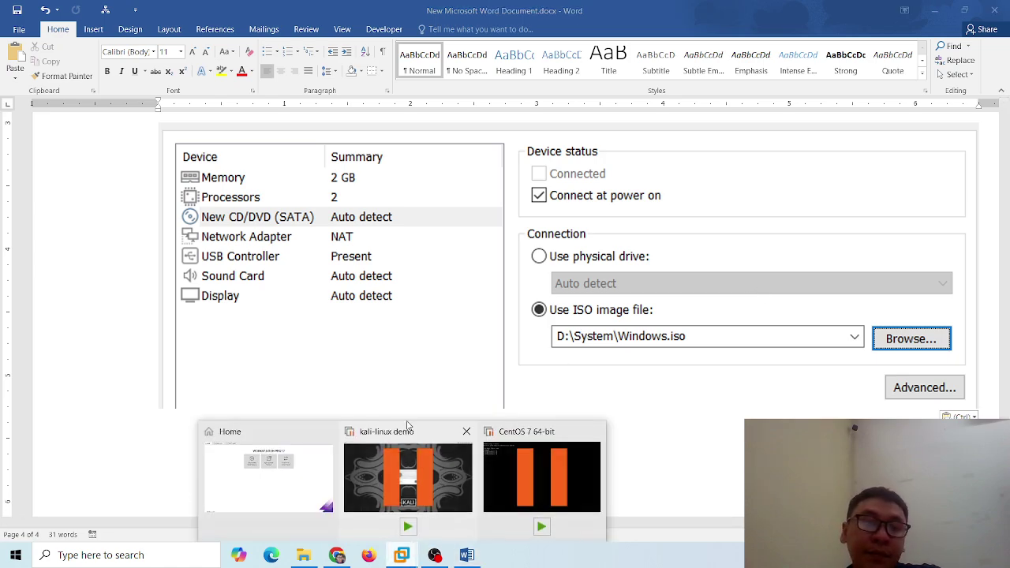
pyautogui.click(341, 477)
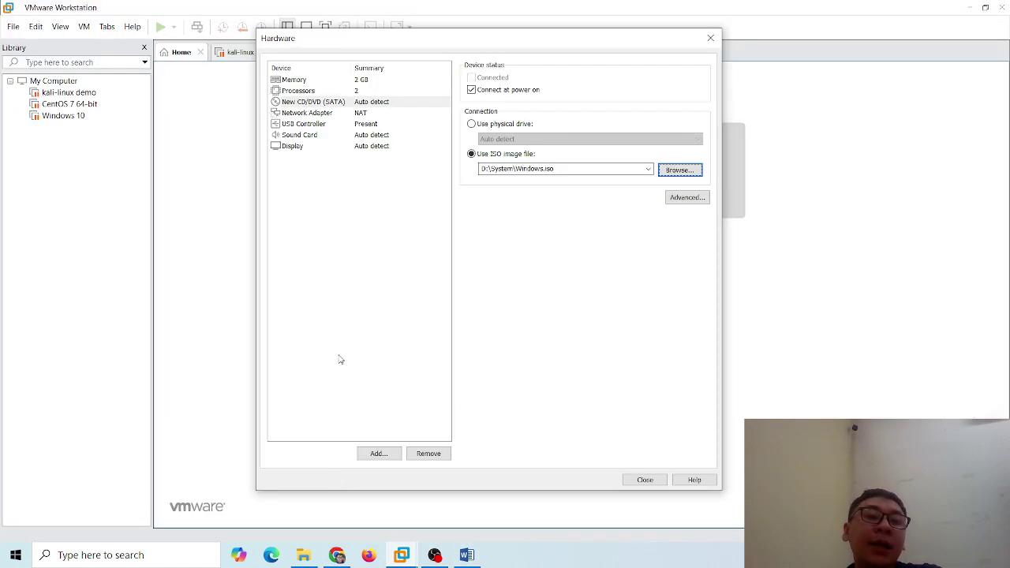
# Step: Show the Network Adapter settings, capture them, paste the screenshot into the Word notes, and return to VMware
pyautogui.click(353, 116)
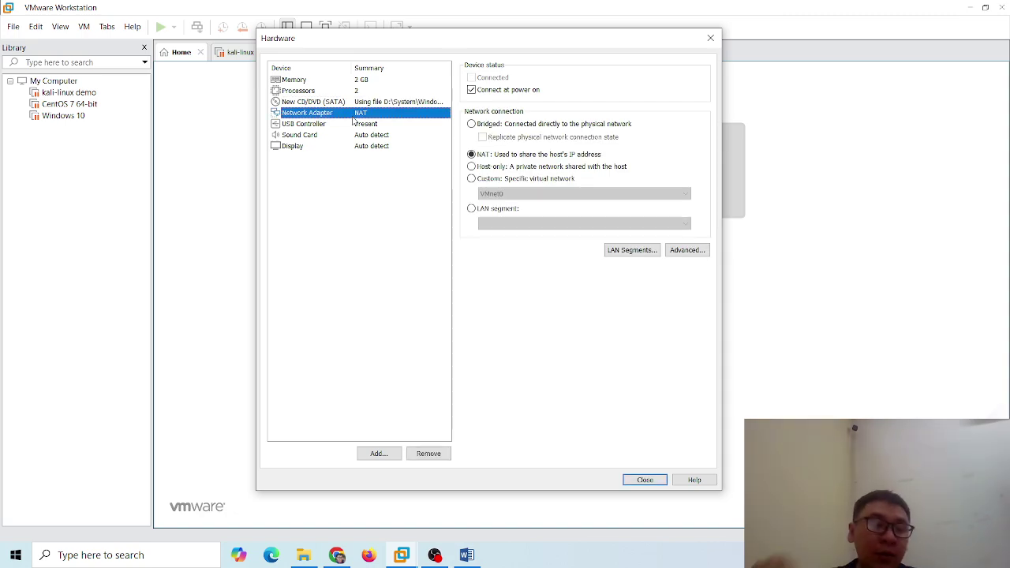
pyautogui.press('super+shift+s')
pyautogui.moveTo(264, 93); pyautogui.dragTo(721, 267)
pyautogui.click(467, 555)
pyautogui.hotkey('ctrl', 'v')
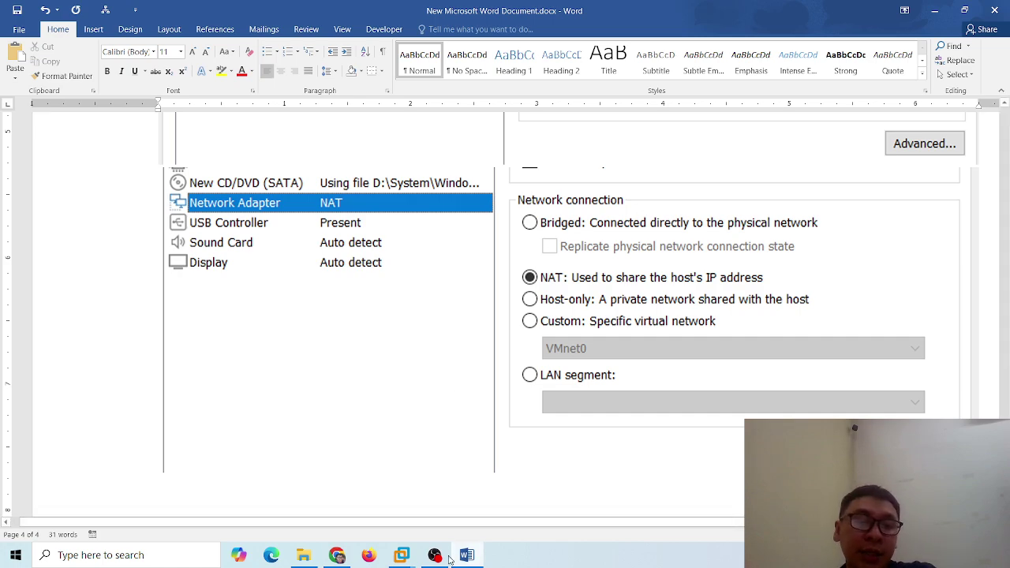
pyautogui.click(402, 555)
pyautogui.click(402, 490)
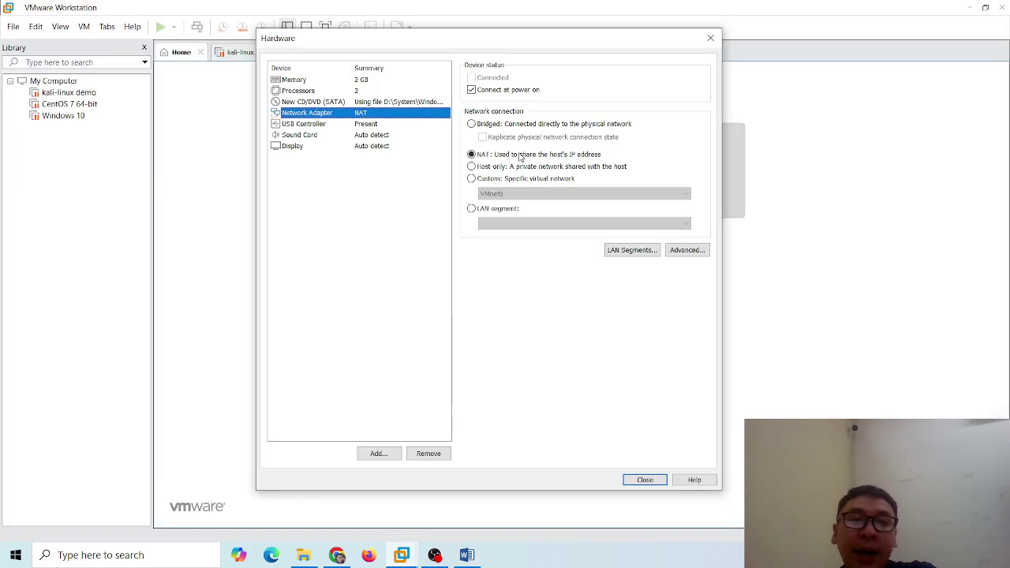
# Step: Switch the network adapter to a Bridged connection and set it back to NAT
pyautogui.click(502, 128)
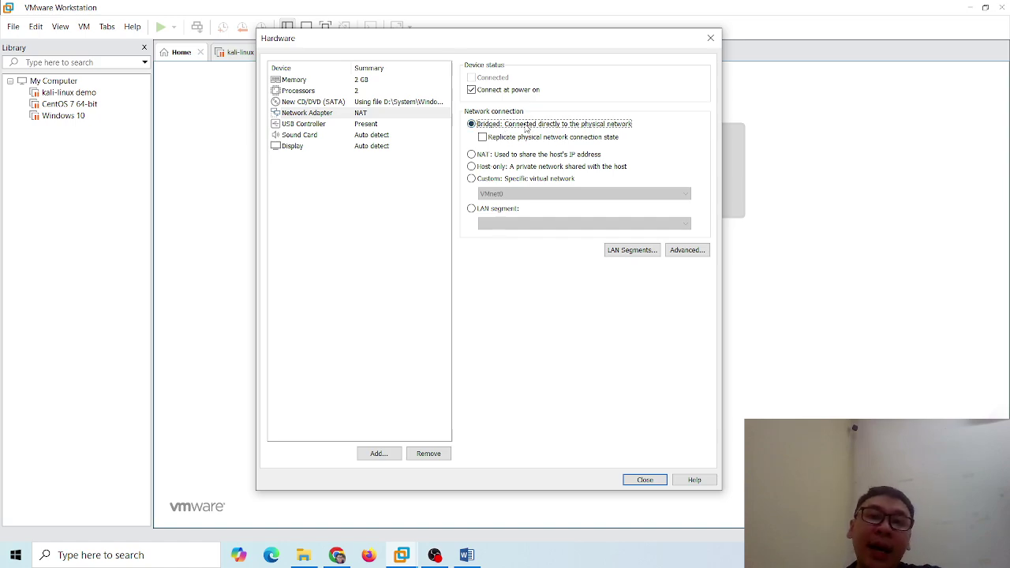
pyautogui.click(502, 156)
pyautogui.click(372, 182)
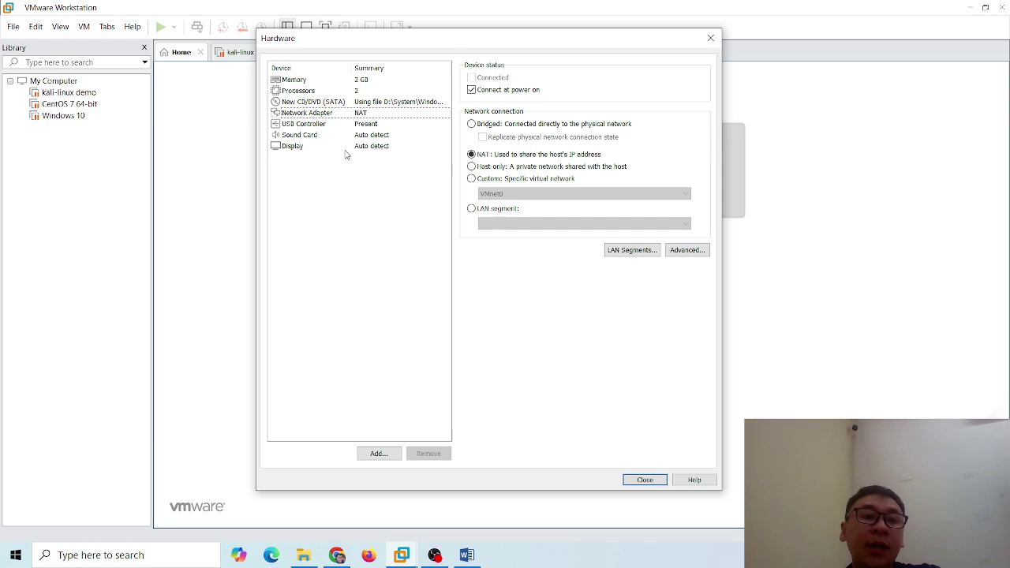
# Step: Turn off Accelerate 3D graphics in the virtual machine's Display settings
pyautogui.click(299, 149)
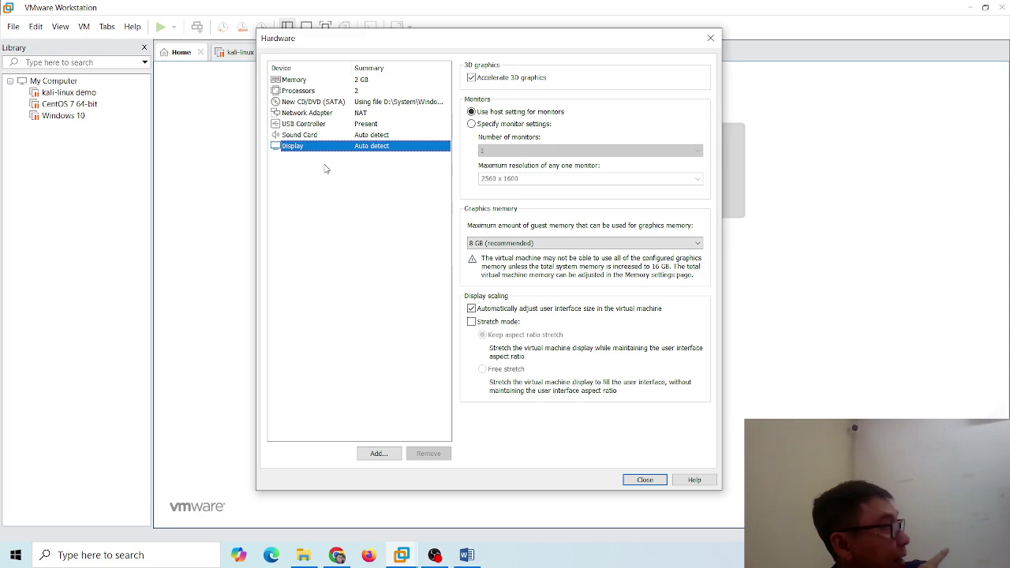
pyautogui.click(481, 78)
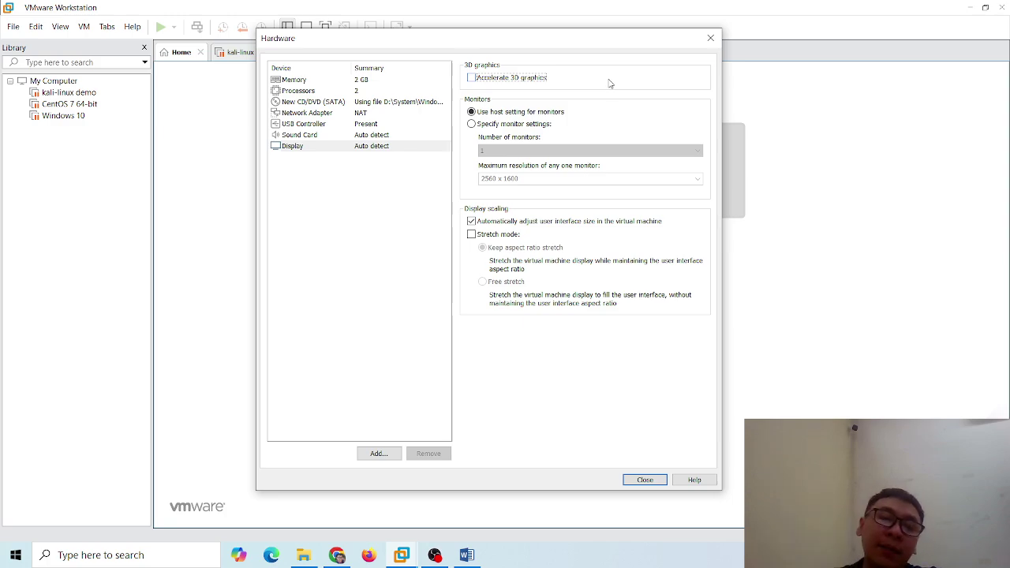
pyautogui.click(426, 328)
# Step: Capture the Display hardware settings, paste the screenshot at the end of the Word notes, and return to VMware
pyautogui.press('super+shift+s')
pyautogui.moveTo(256, 38); pyautogui.dragTo(731, 223)
pyautogui.click(466, 555)
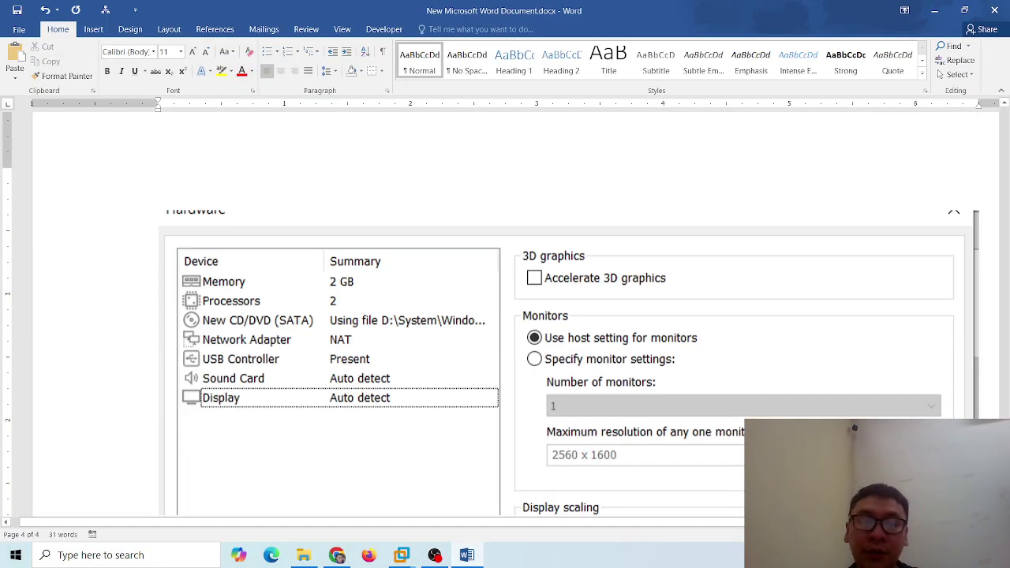
pyautogui.hotkey('ctrl', 'v')
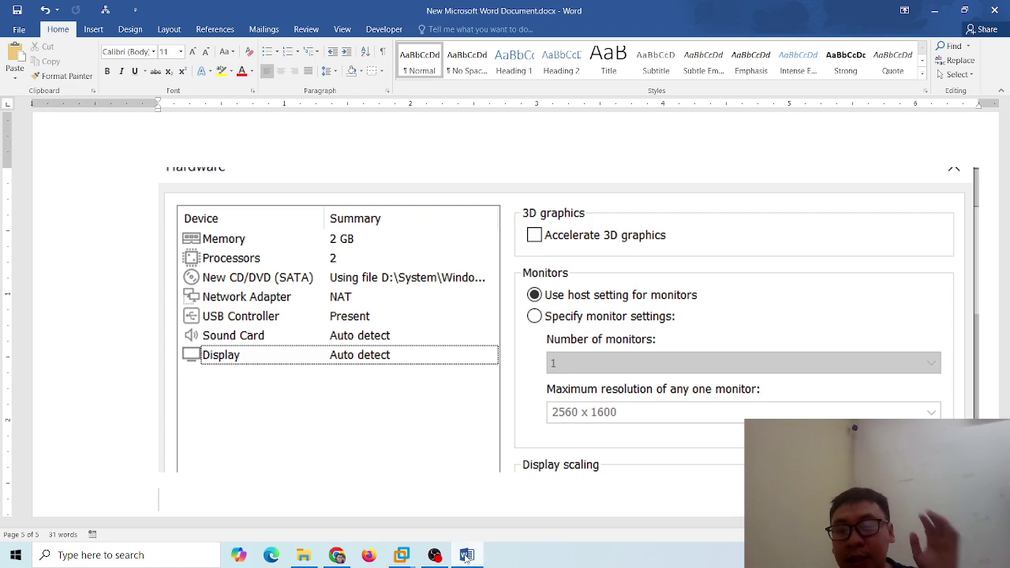
pyautogui.click(402, 555)
pyautogui.click(320, 494)
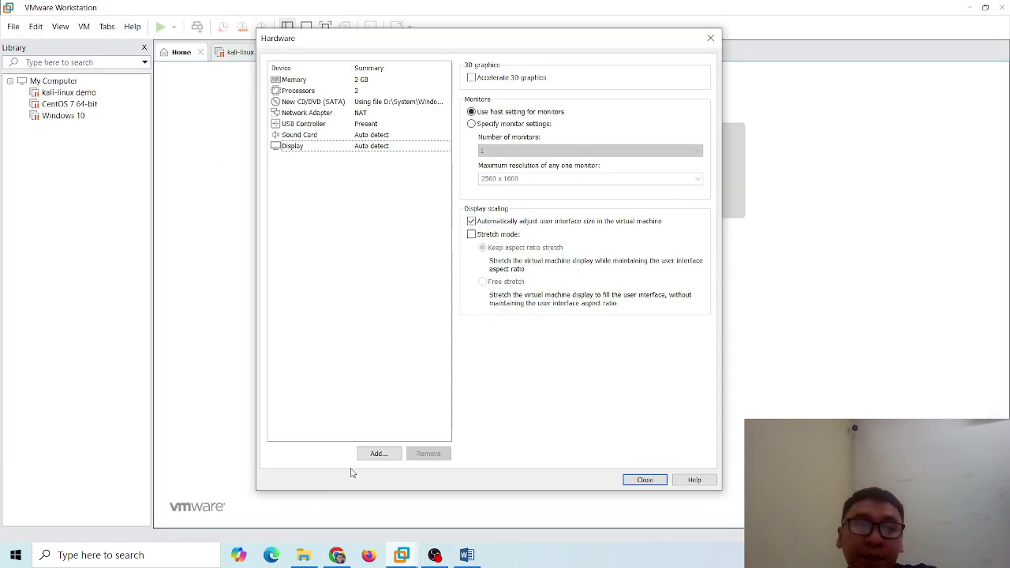
# Step: Close the hardware settings, finish creating the Windows 10 virtual machine, and power it on
pyautogui.click(645, 480)
pyautogui.click(558, 398)
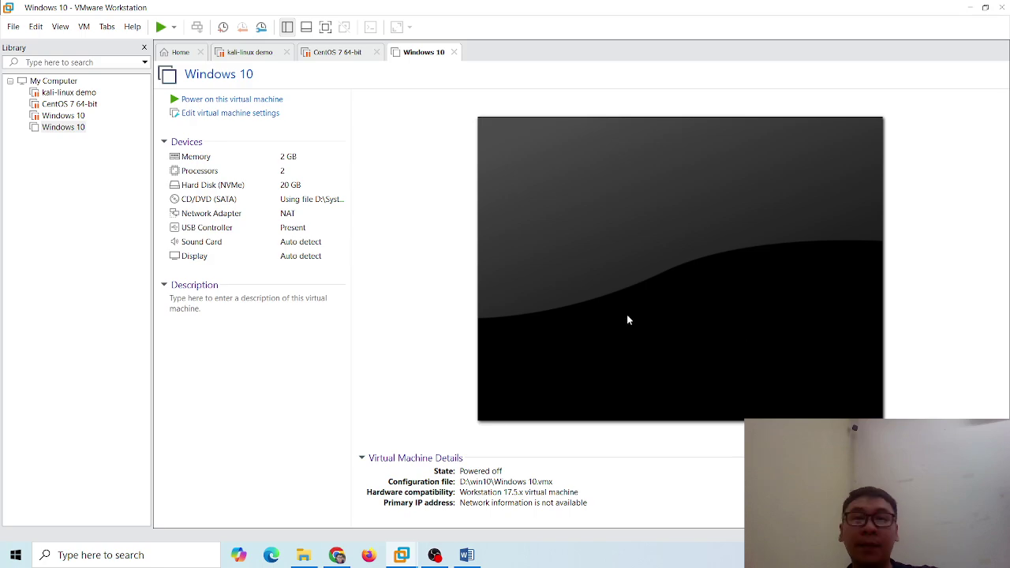
pyautogui.click(55, 228)
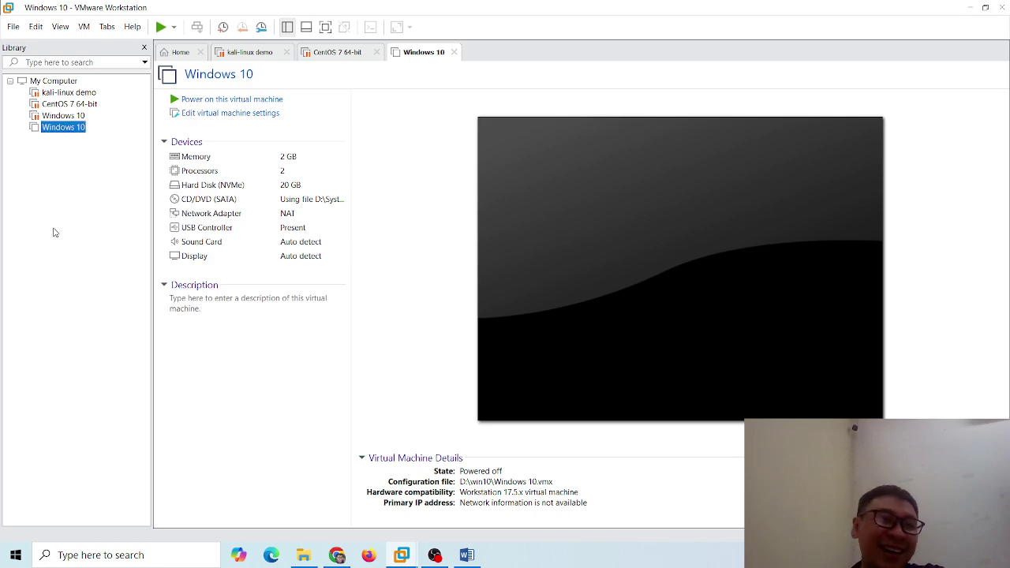
pyautogui.click(202, 101)
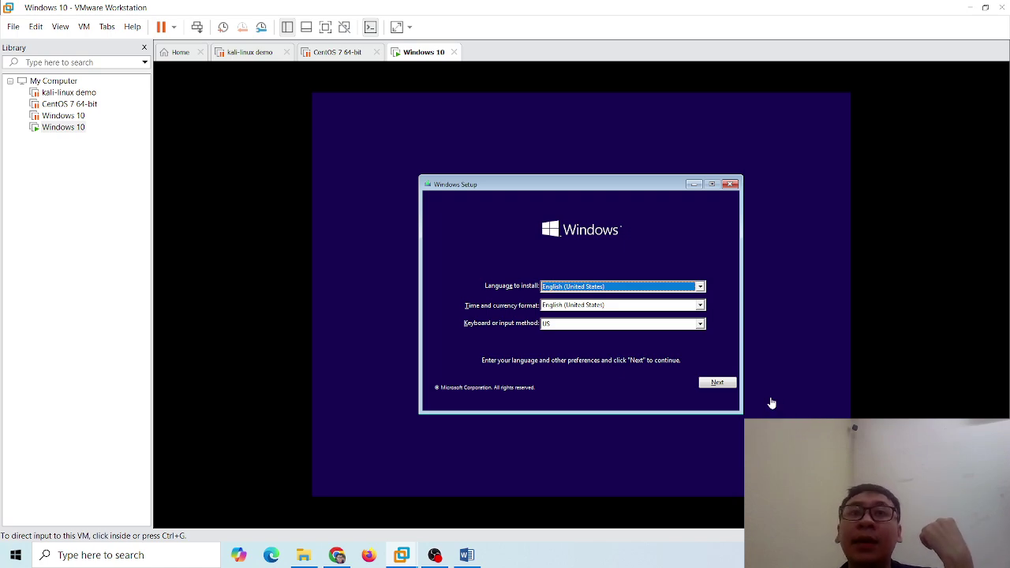
# Step: Start the Windows installation with the default English (United States) and US keyboard settings, skipping the product key
pyautogui.click(710, 385)
pyautogui.click(715, 384)
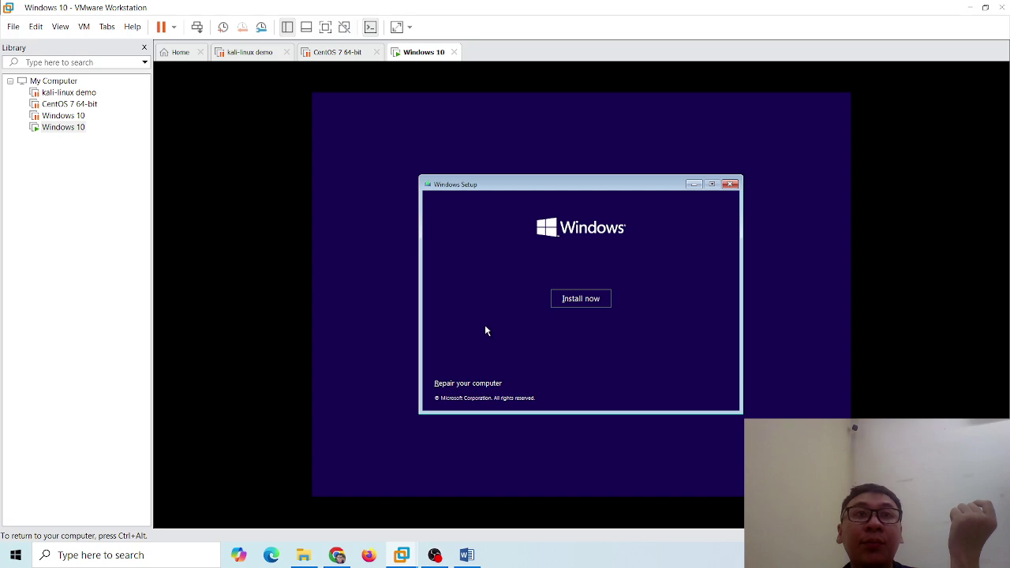
pyautogui.click(568, 300)
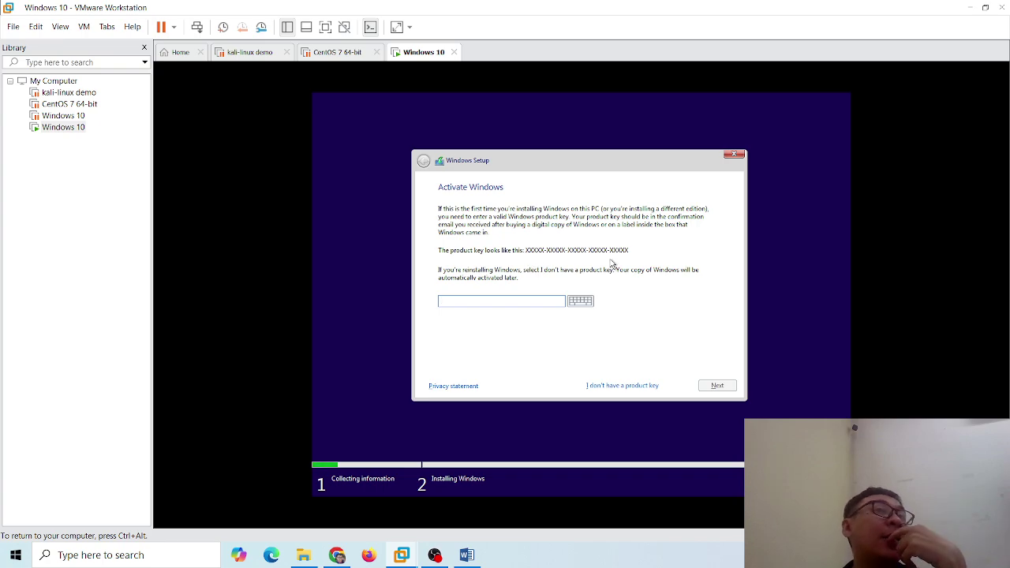
pyautogui.click(617, 387)
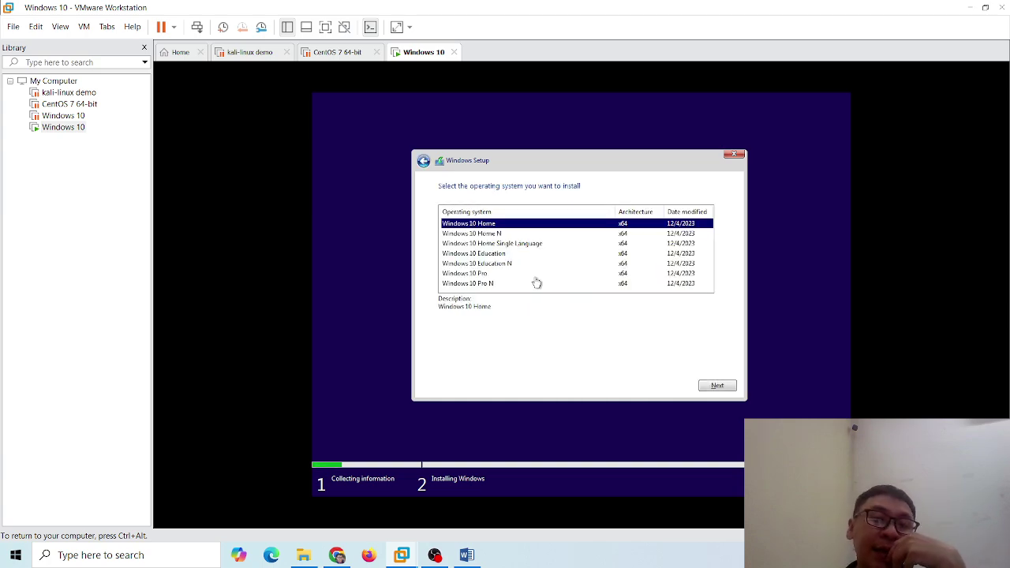
# Step: Choose Windows 10 Pro as the operating system to install and accept the license terms
pyautogui.click(507, 276)
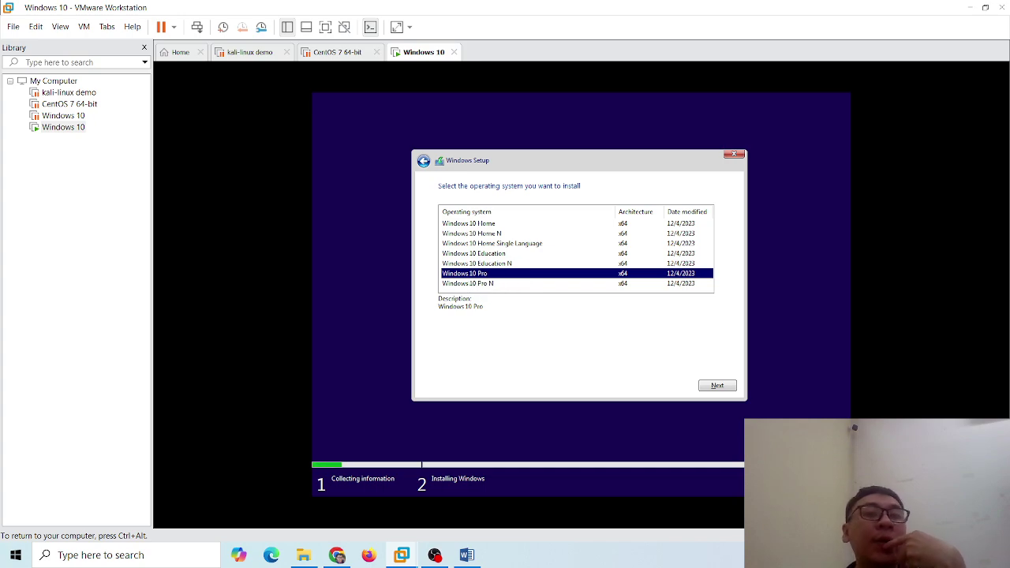
pyautogui.click(713, 384)
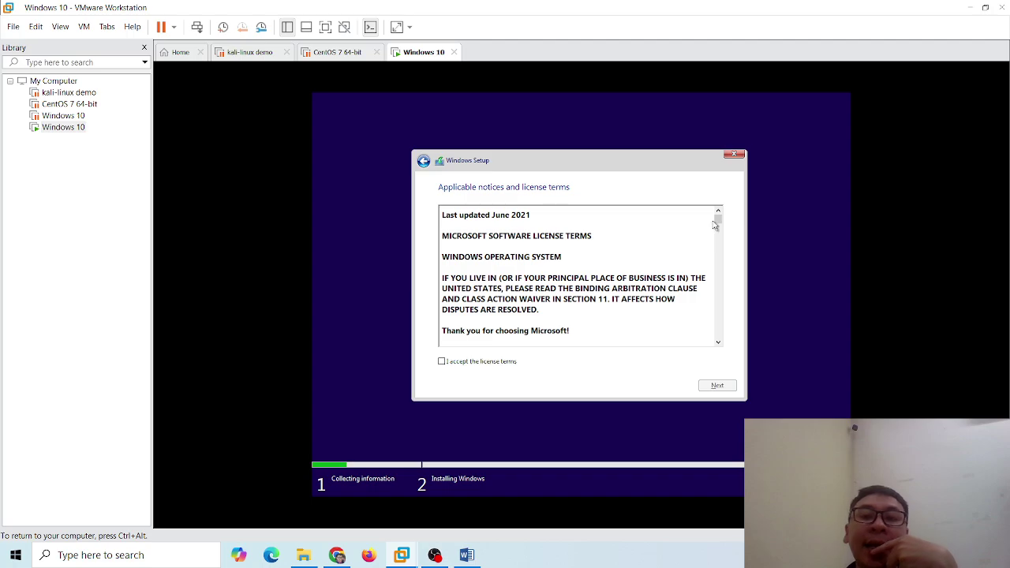
pyautogui.moveTo(718, 219); pyautogui.dragTo(591, 266)
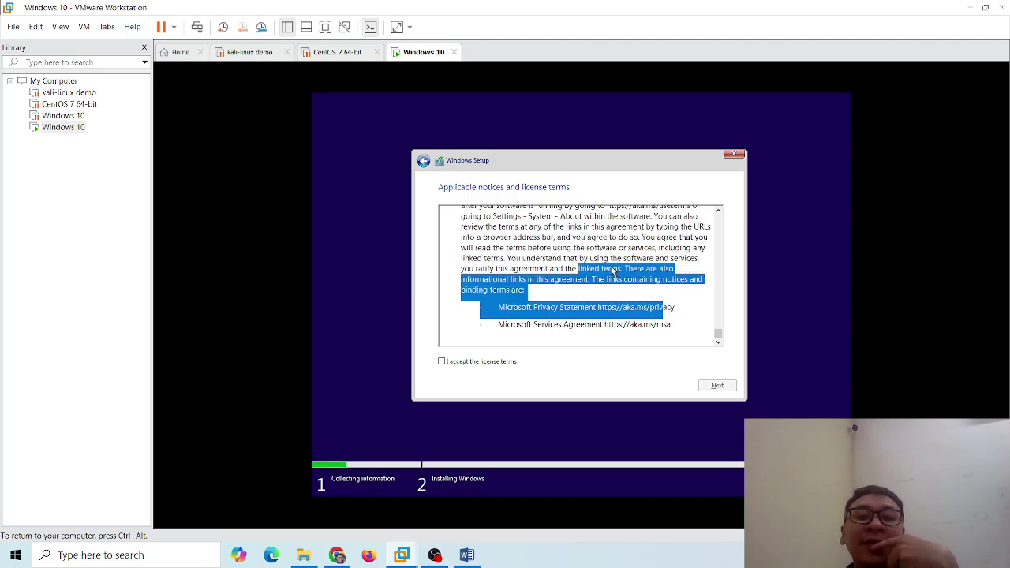
pyautogui.click(591, 266)
pyautogui.click(471, 363)
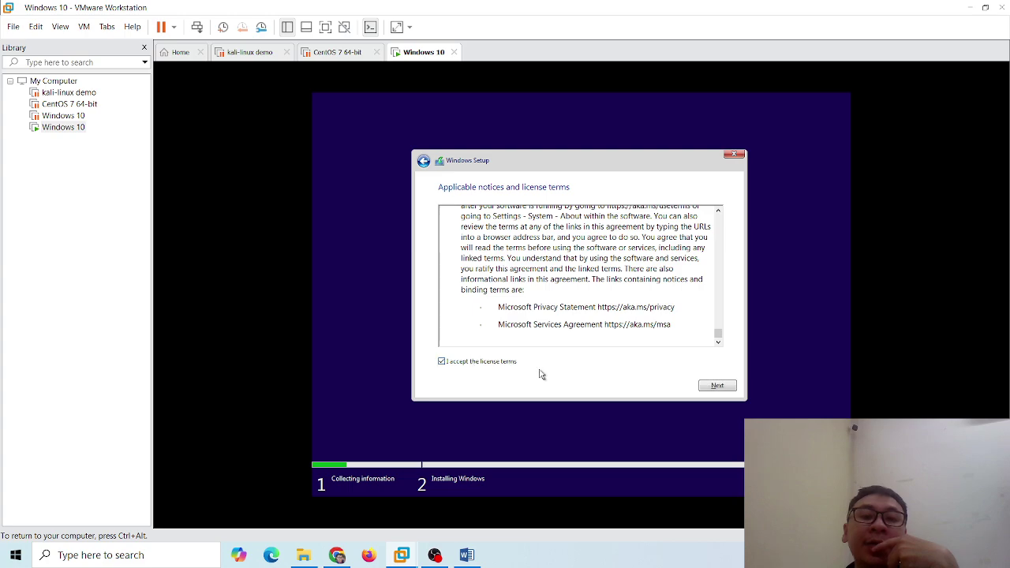
pyautogui.click(714, 386)
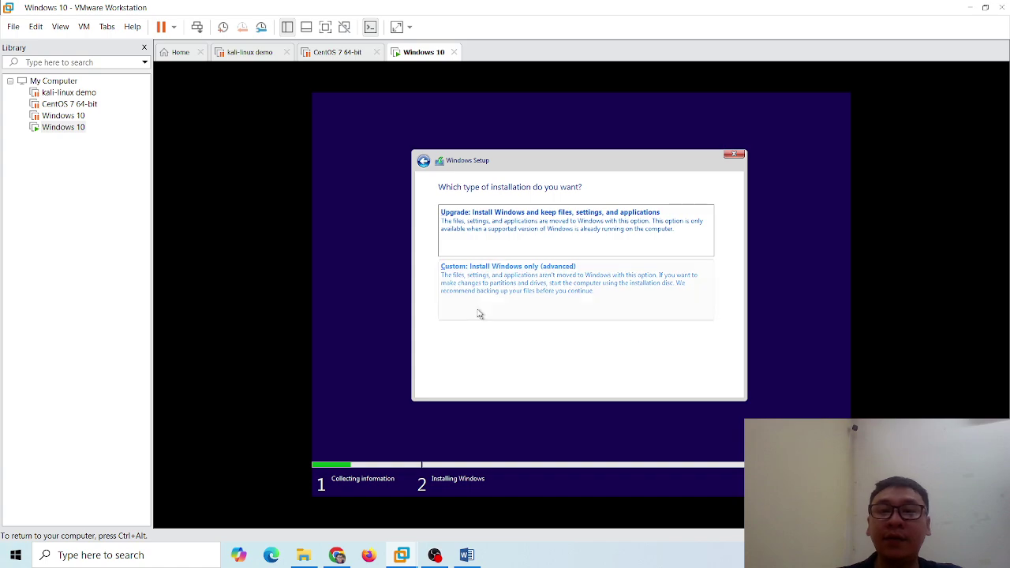
# Step: Choose a custom Windows-only installation and install it on the unallocated space of Drive 0
pyautogui.click(496, 282)
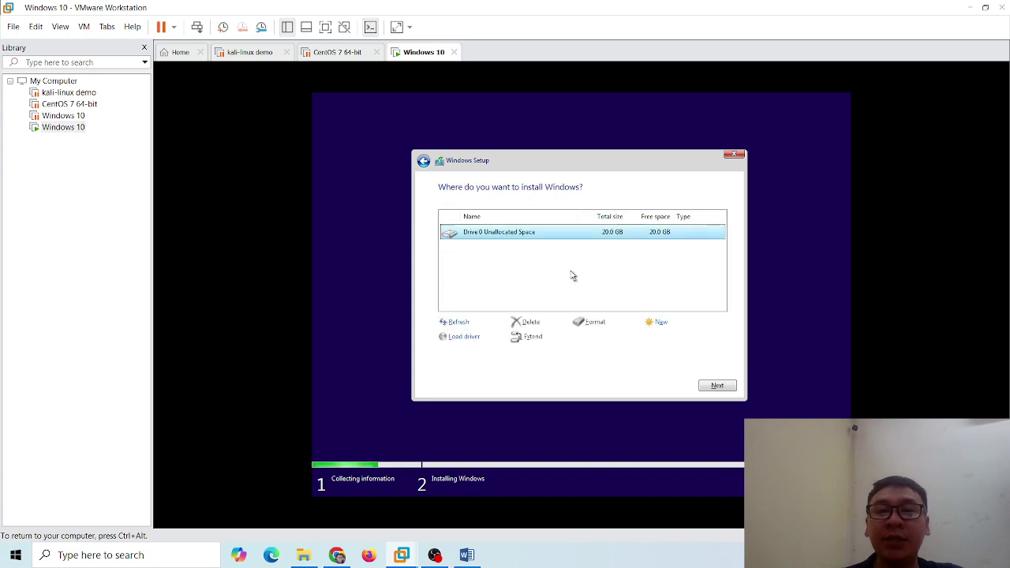
pyautogui.hotkey('ctrl', 'alt')
pyautogui.click(534, 232)
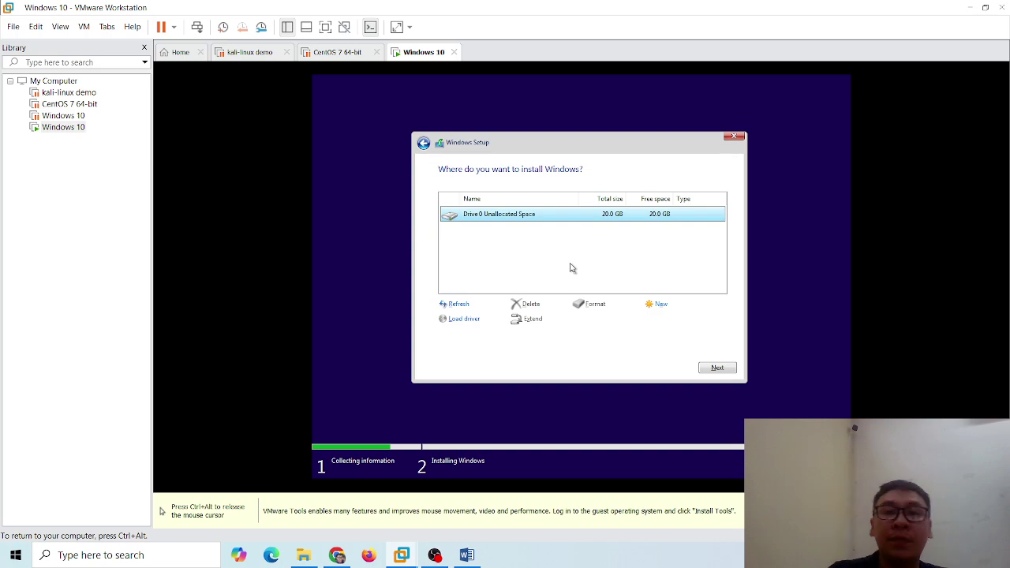
pyautogui.click(702, 368)
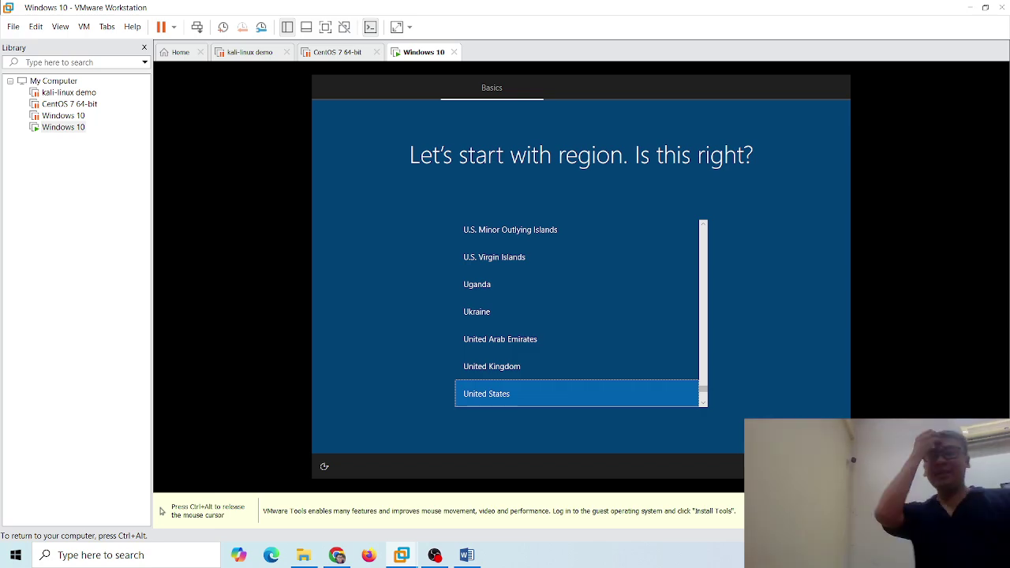
# Step: Confirm the United States region and US keyboard layout, and skip adding a second keyboard layout
pyautogui.hotkey('ctrl', 'alt')
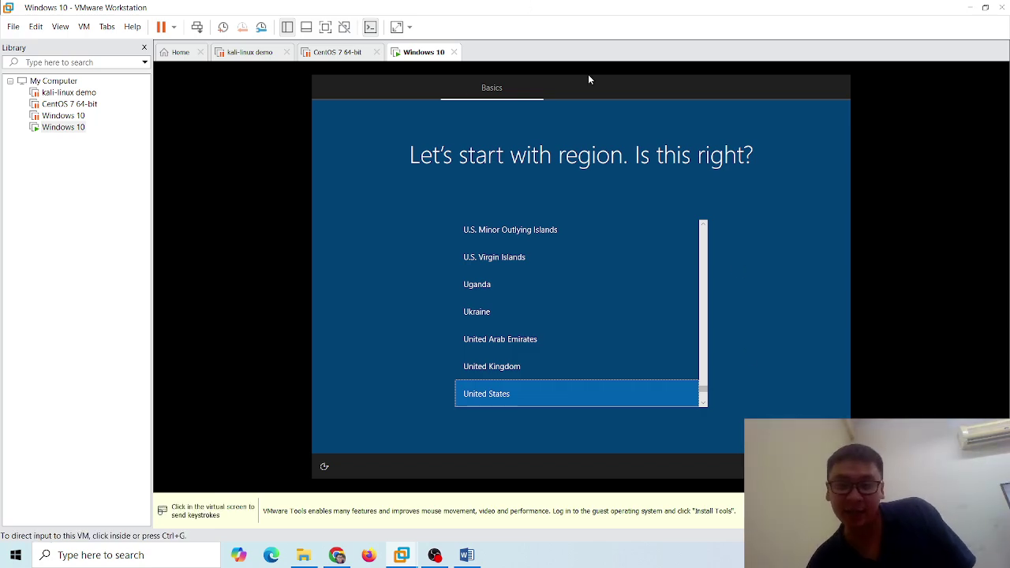
pyautogui.click(588, 79)
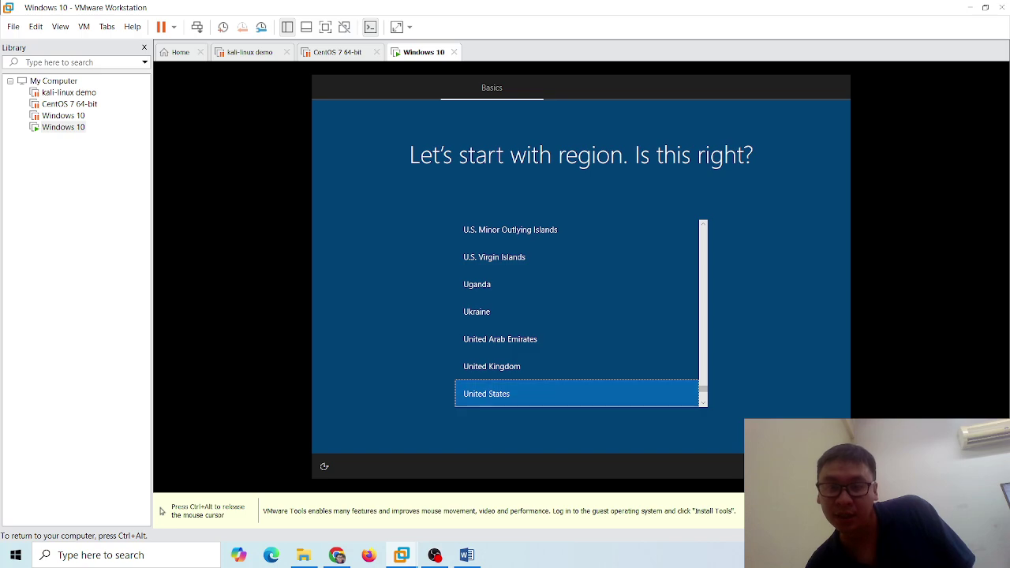
pyautogui.press('Return')
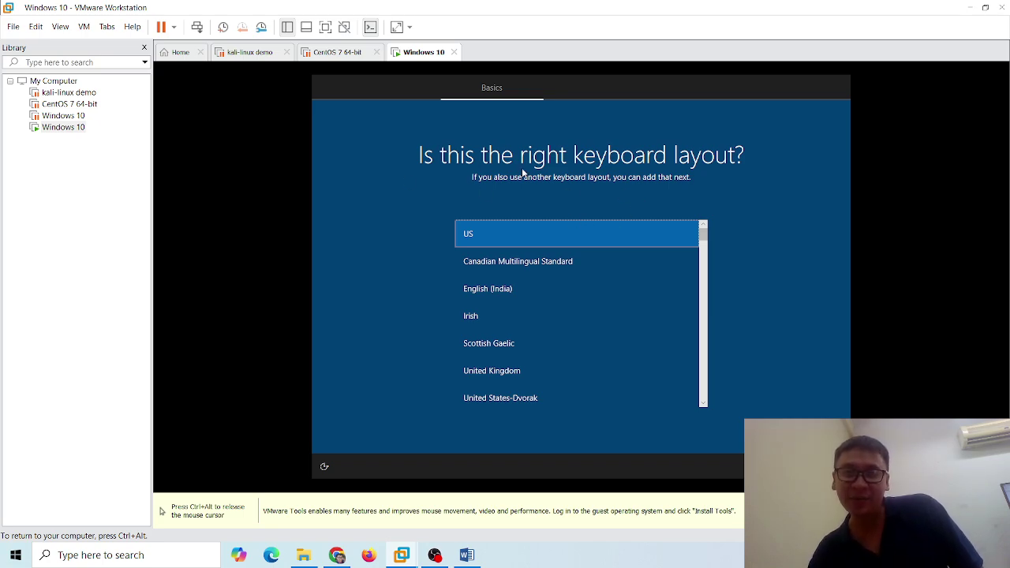
pyautogui.click(798, 430)
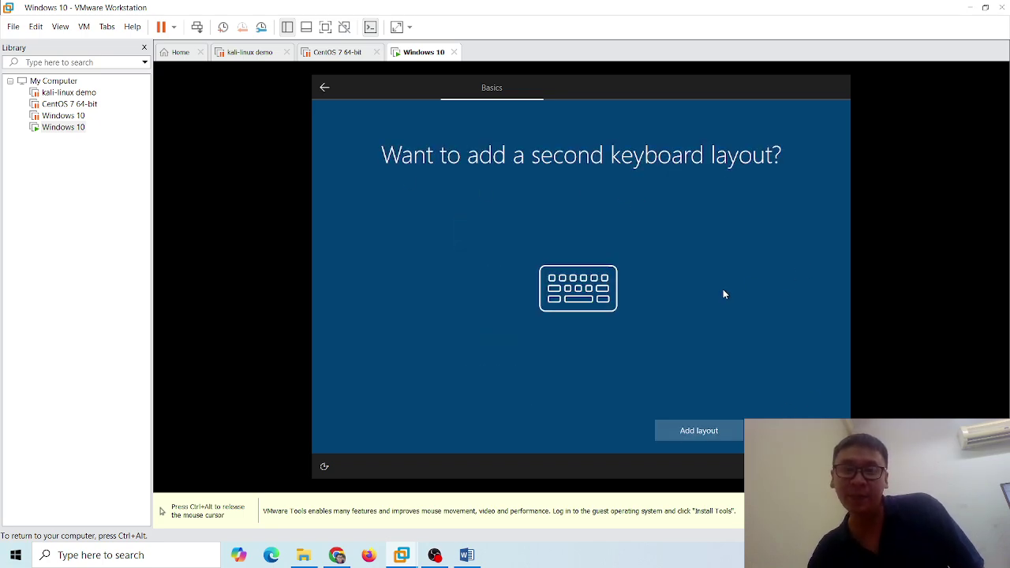
pyautogui.click(798, 430)
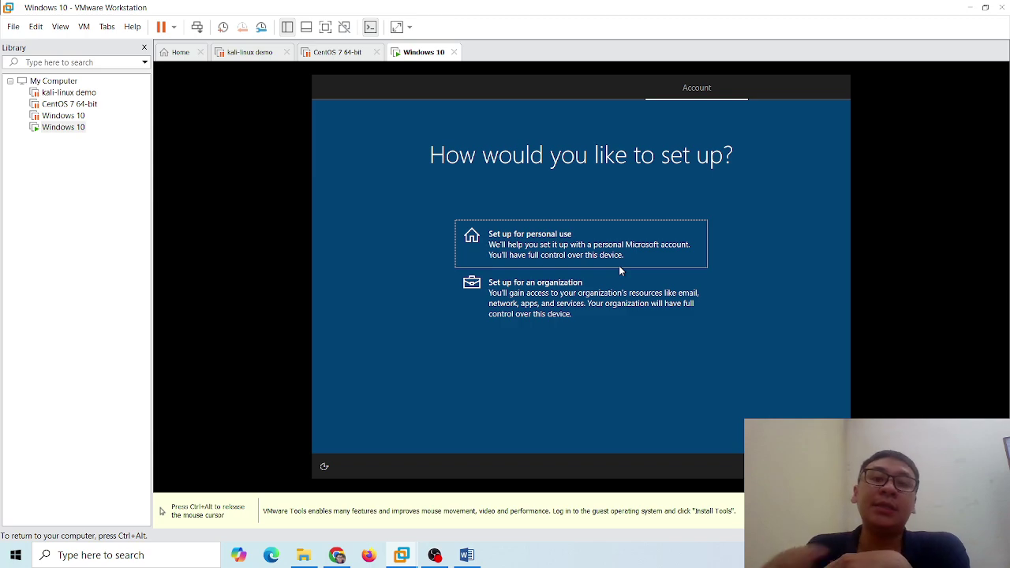
# Step: Set up for personal use with an offline, limited-experience account and enter the account user's name
pyautogui.click(583, 236)
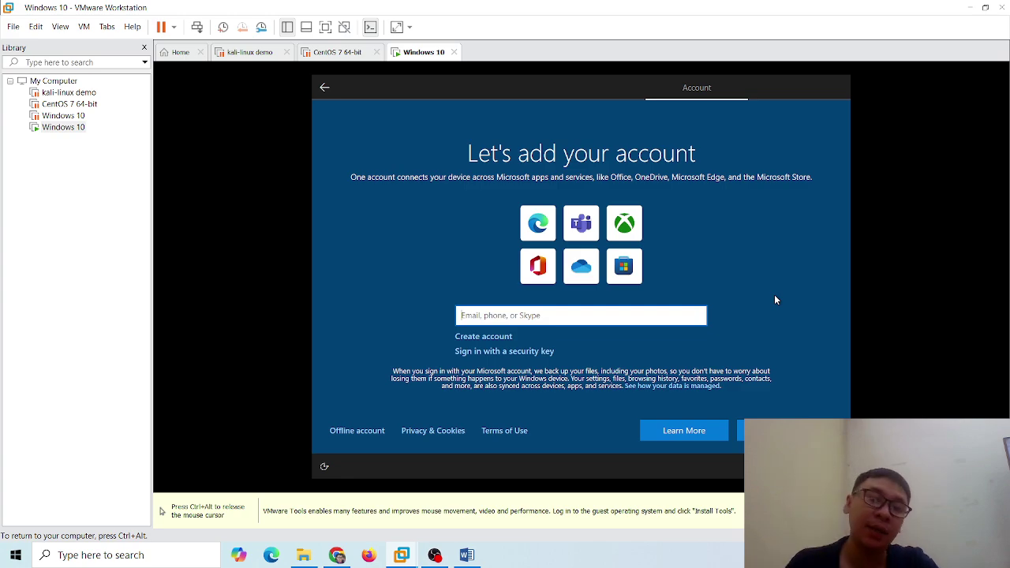
pyautogui.click(351, 431)
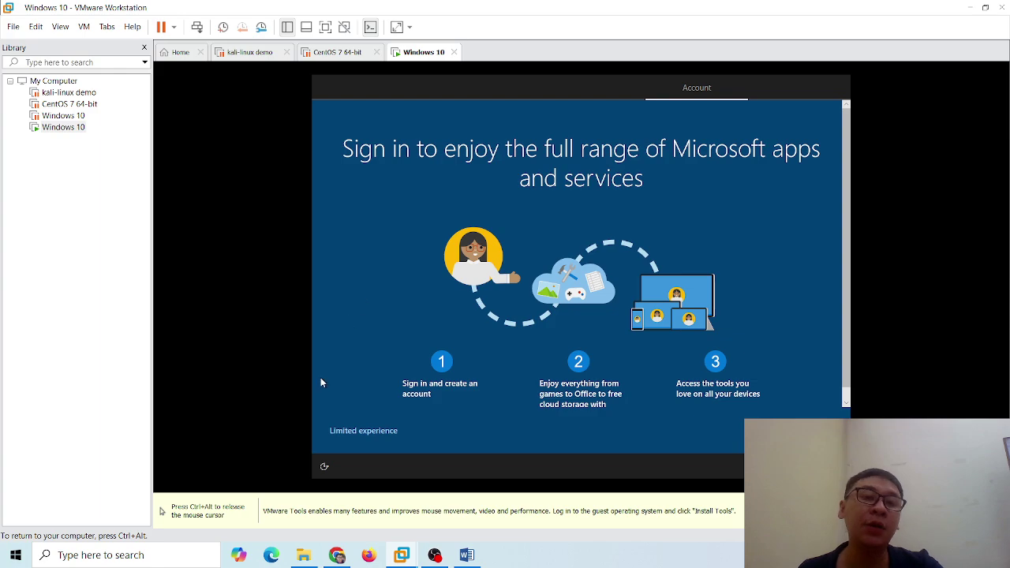
pyautogui.click(362, 431)
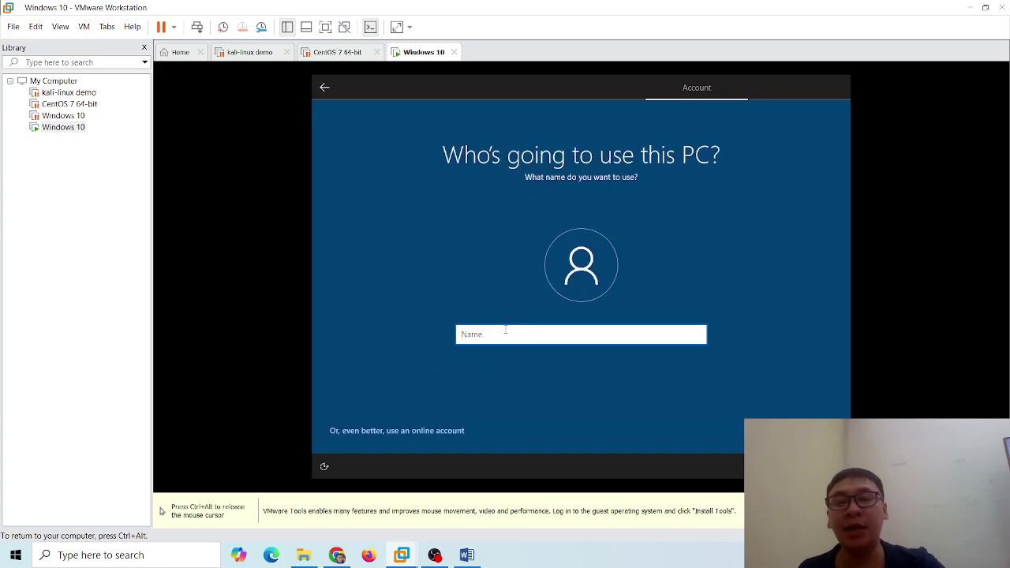
pyautogui.write('Phuong')
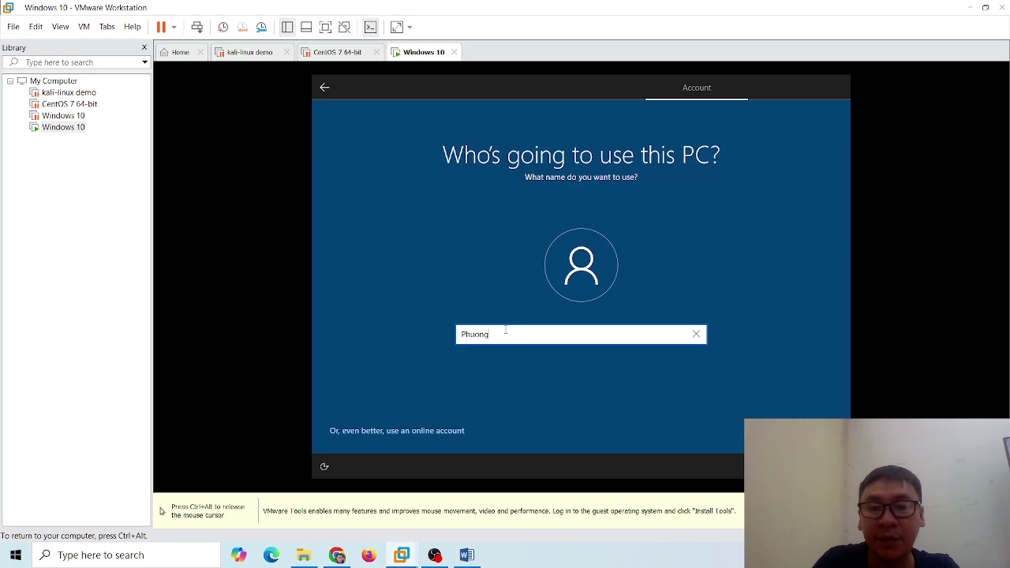
pyautogui.write(' Dao Viet')
pyautogui.press('Tab')
pyautogui.press('Return')
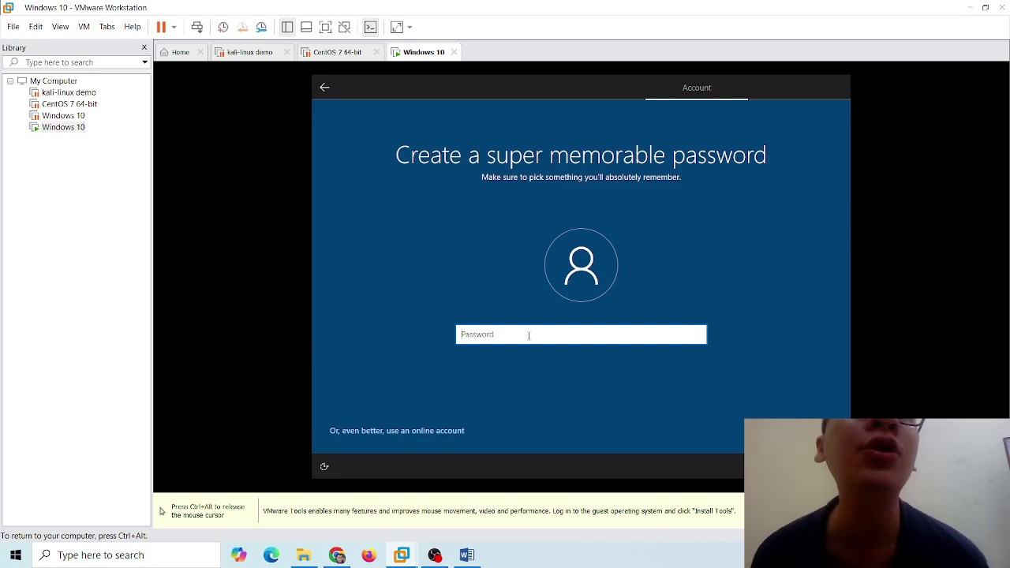
# Step: Enter the new account password and confirm it
pyautogui.write('•••')
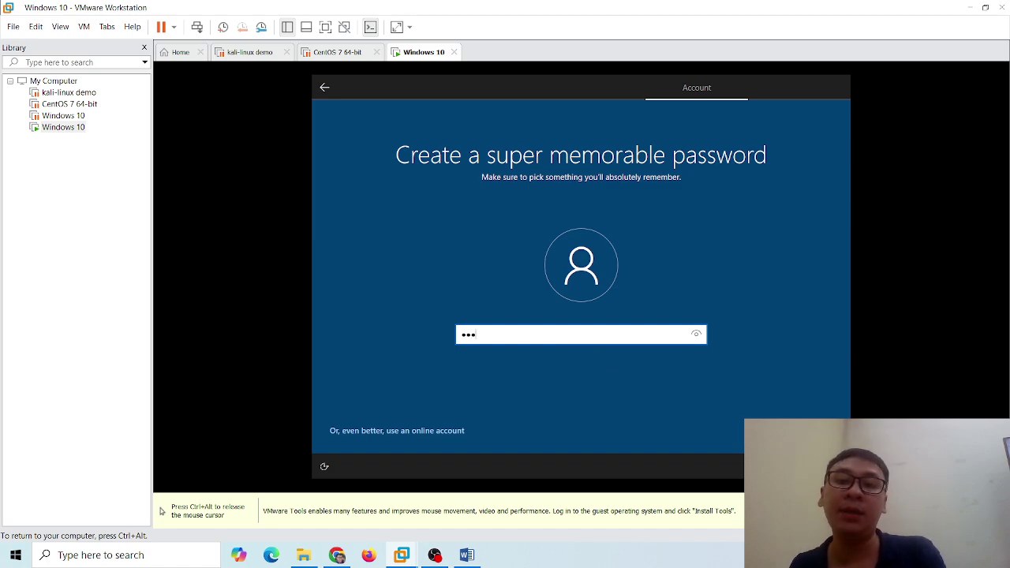
pyautogui.press('Return')
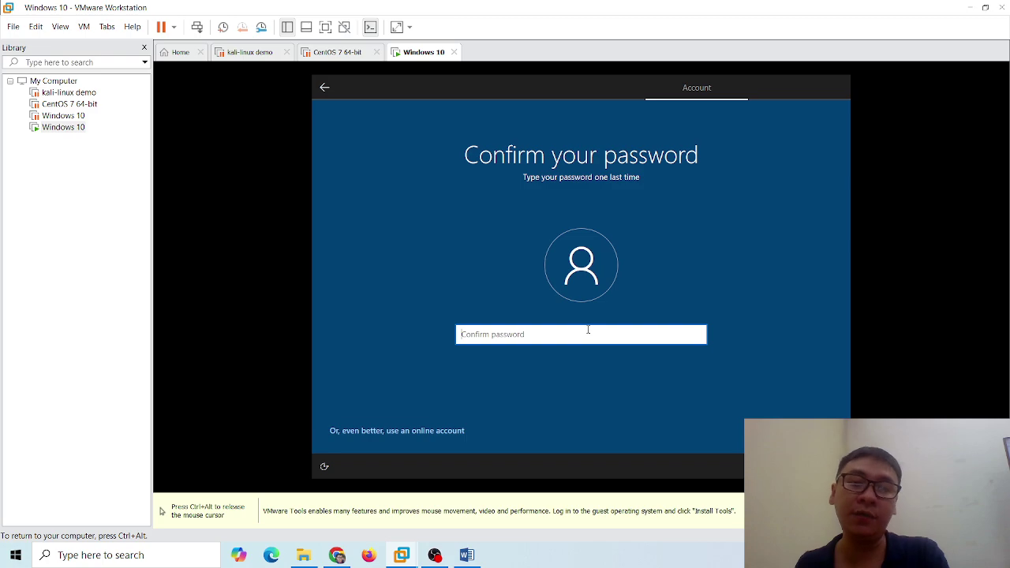
pyautogui.write('•••')
pyautogui.press('Return')
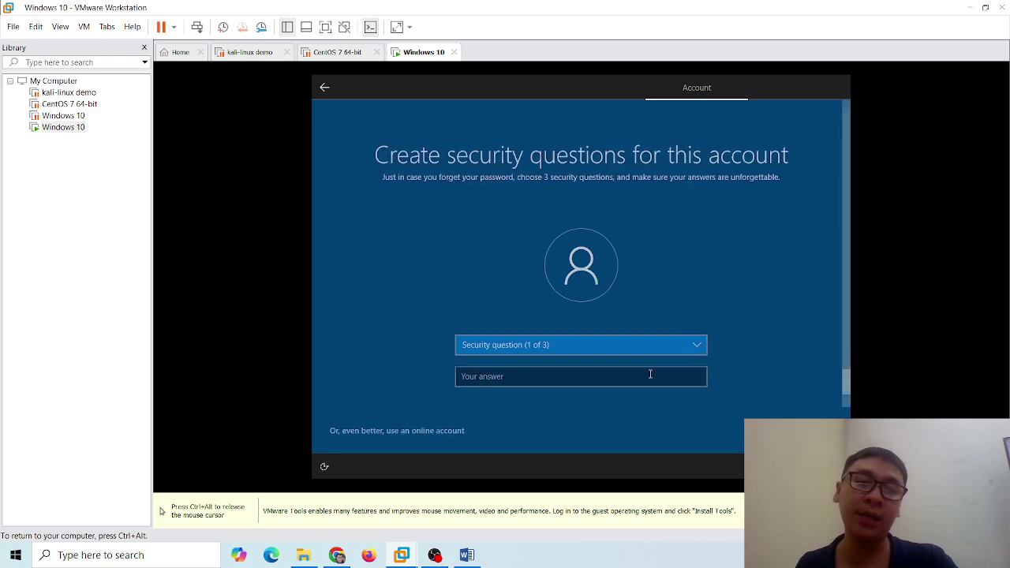
# Step: Choose "What was your first pet's name?" as the first security question and enter its security answer
pyautogui.click(569, 347)
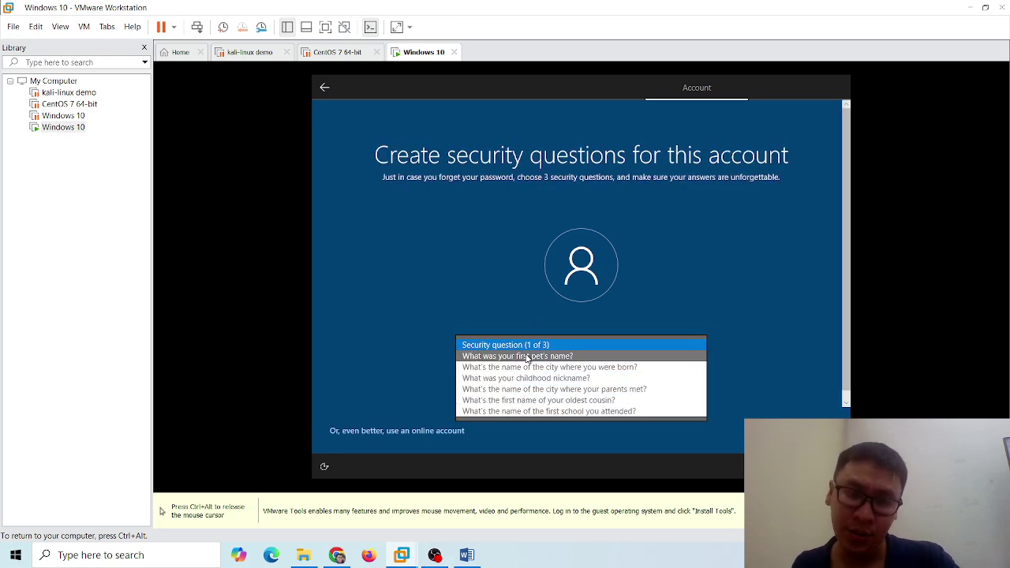
pyautogui.press('Return')
pyautogui.click(512, 376)
pyautogui.write('1')
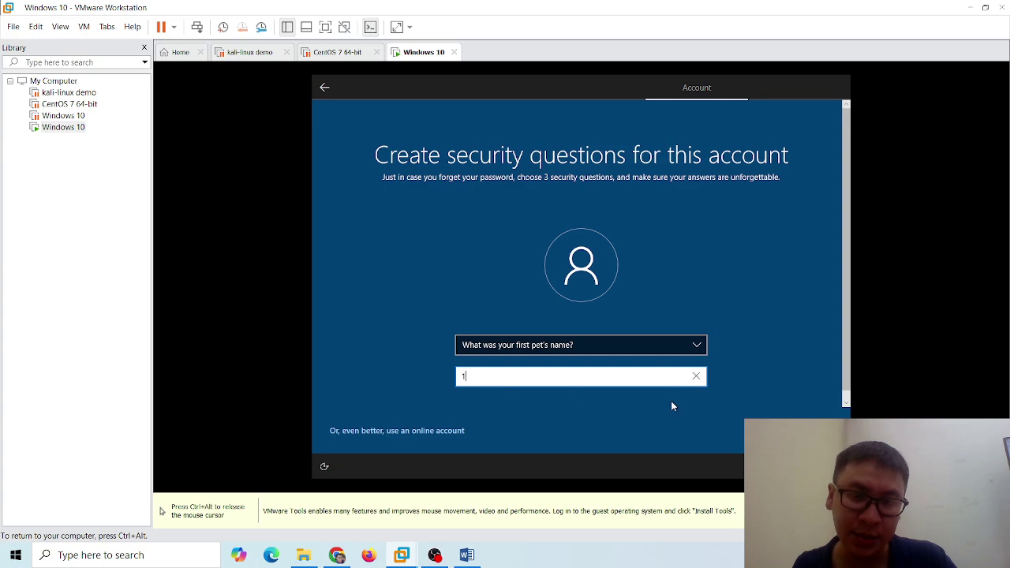
pyautogui.press('Return')
# Step: Choose "What's the name of the city where you were born?" as the second security question and enter its security answer
pyautogui.click(547, 352)
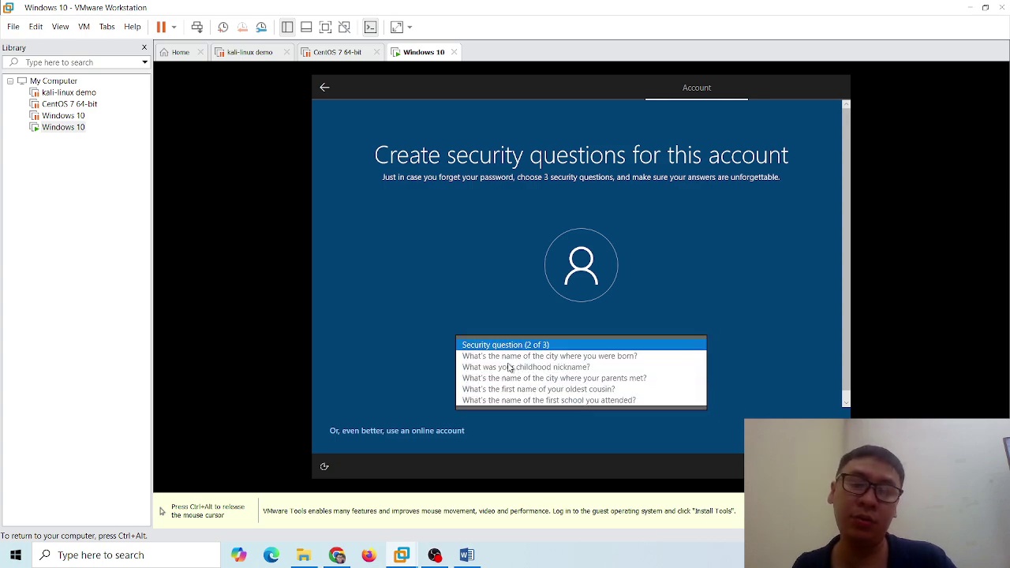
pyautogui.click(509, 356)
pyautogui.click(506, 378)
pyautogui.write('1')
pyautogui.press('Return')
# Step: Choose "What was your childhood nickname?" as the third security question and enter its security answer
pyautogui.click(552, 357)
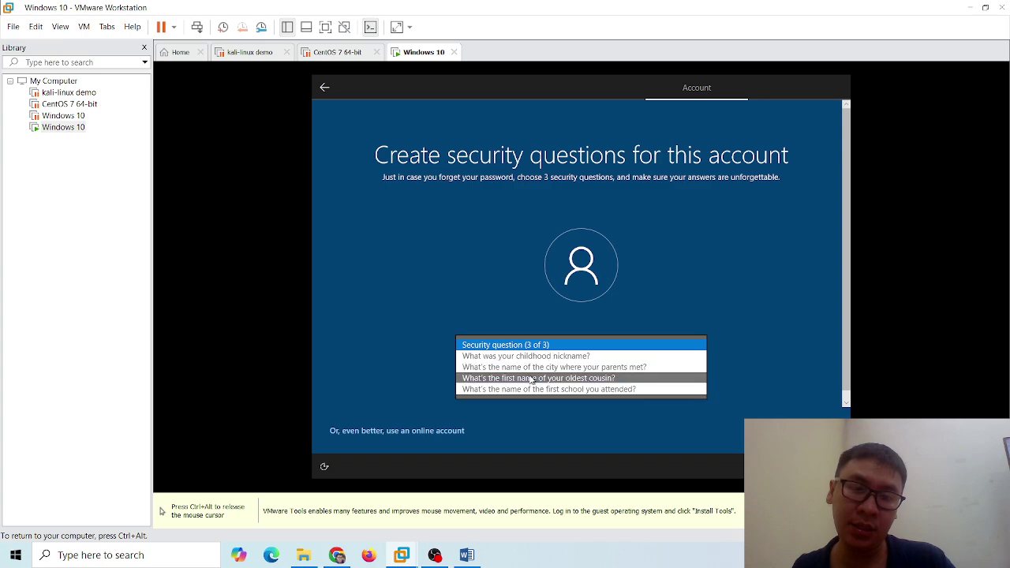
pyautogui.click(521, 353)
pyautogui.click(508, 377)
pyautogui.write('3')
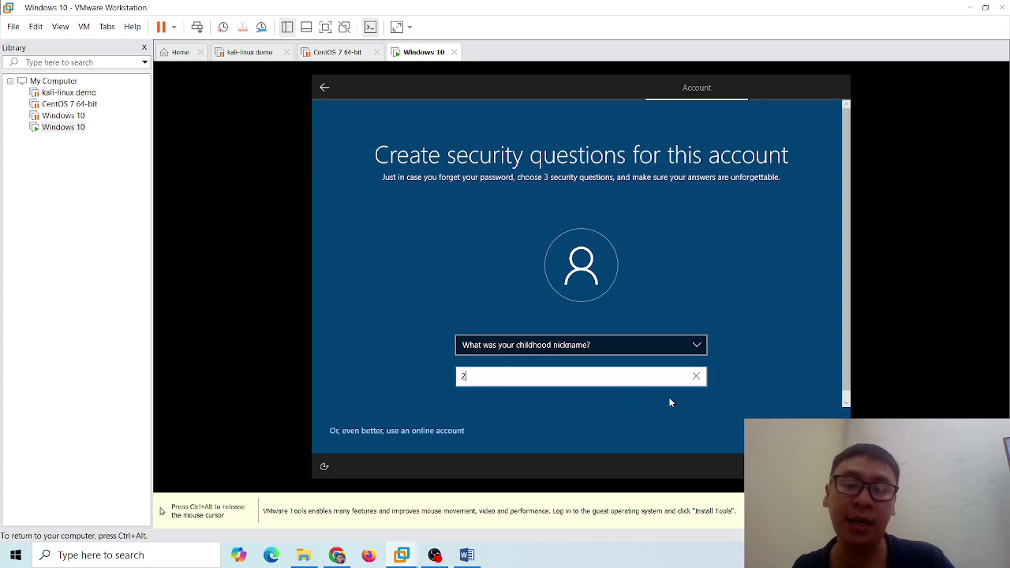
pyautogui.press('BackSpace')
pyautogui.write('3')
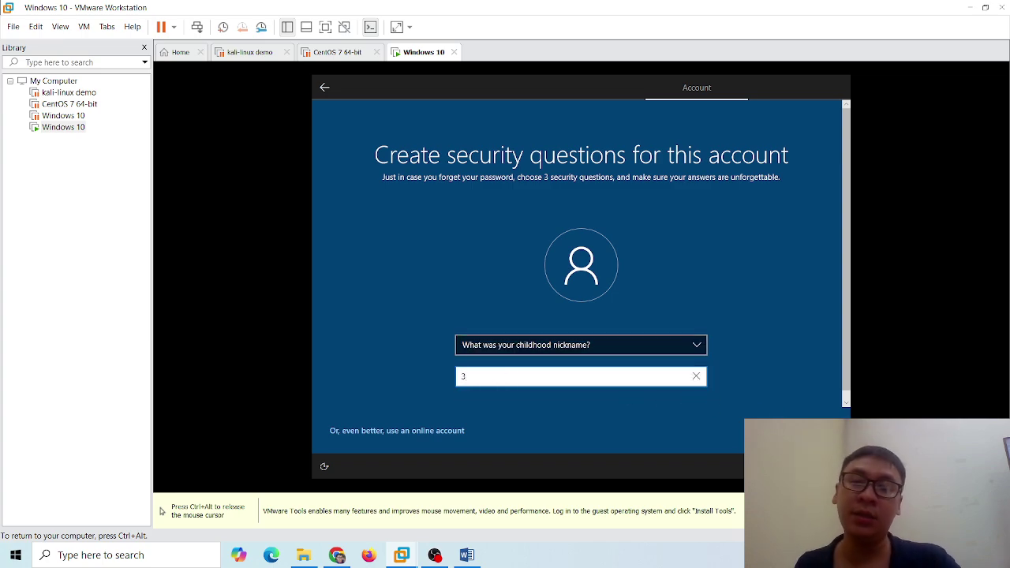
pyautogui.press('Return')
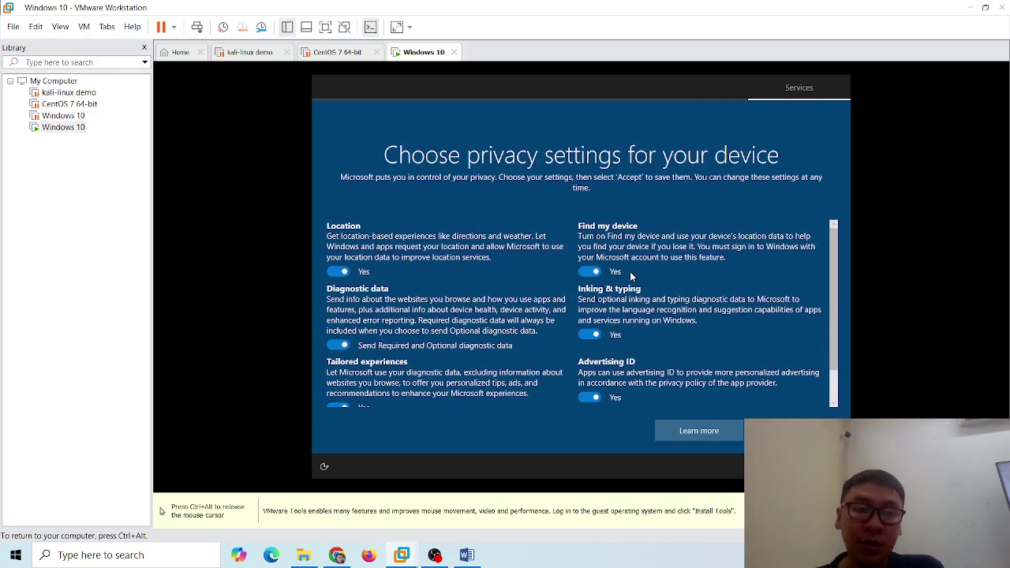
# Step: Accept the default privacy settings and skip customizing the device experience
pyautogui.click(798, 431)
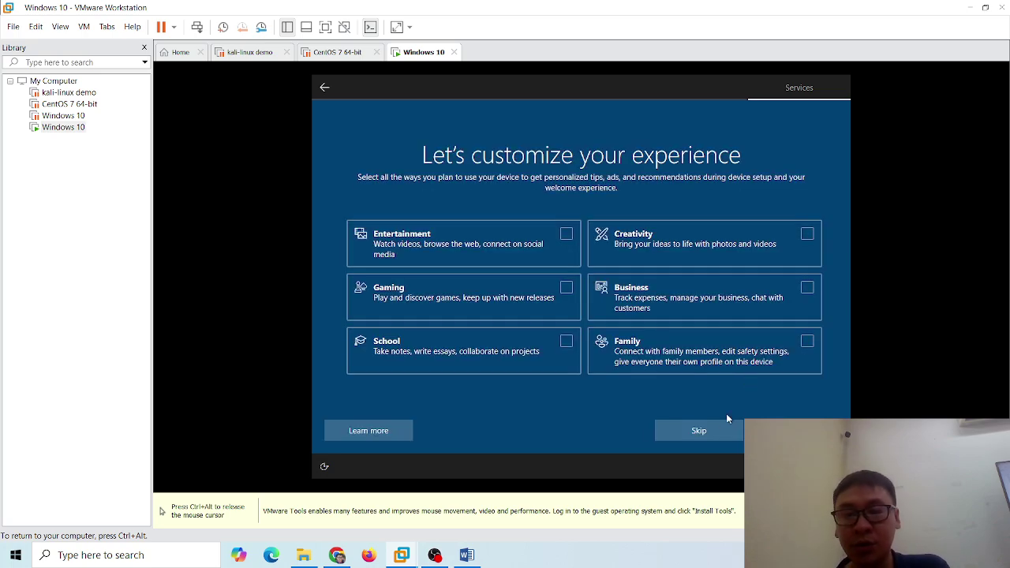
pyautogui.click(705, 426)
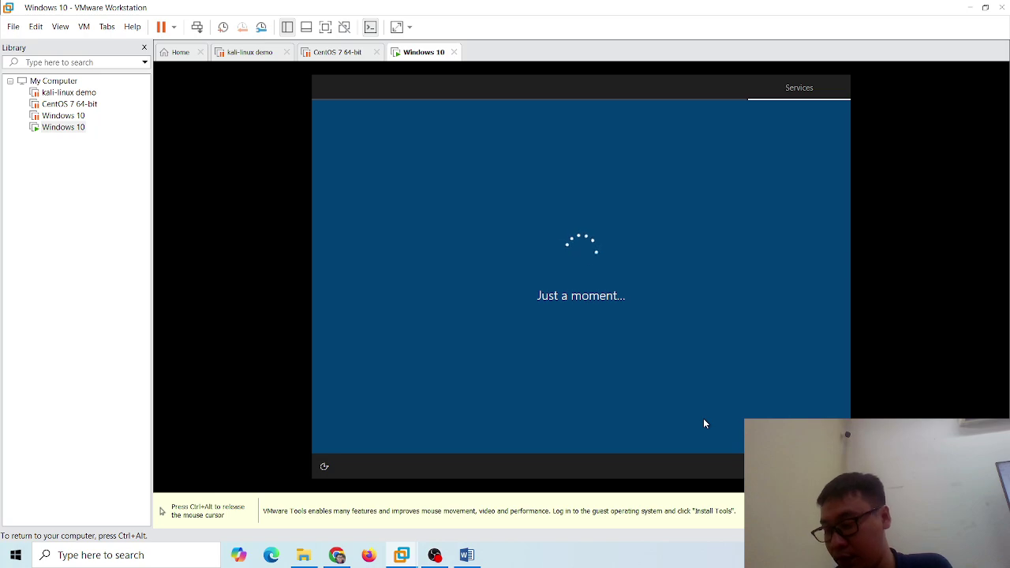
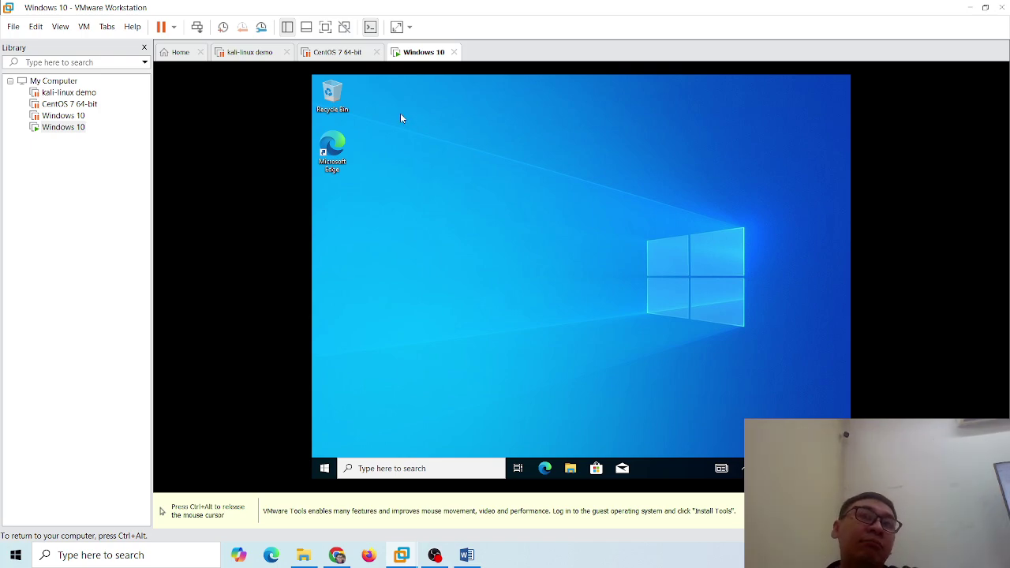
# Step: Start the VMware Tools installation for the running Windows 10 virtual machine
pyautogui.hotkey('ctrl', 'alt')
pyautogui.click(83, 27)
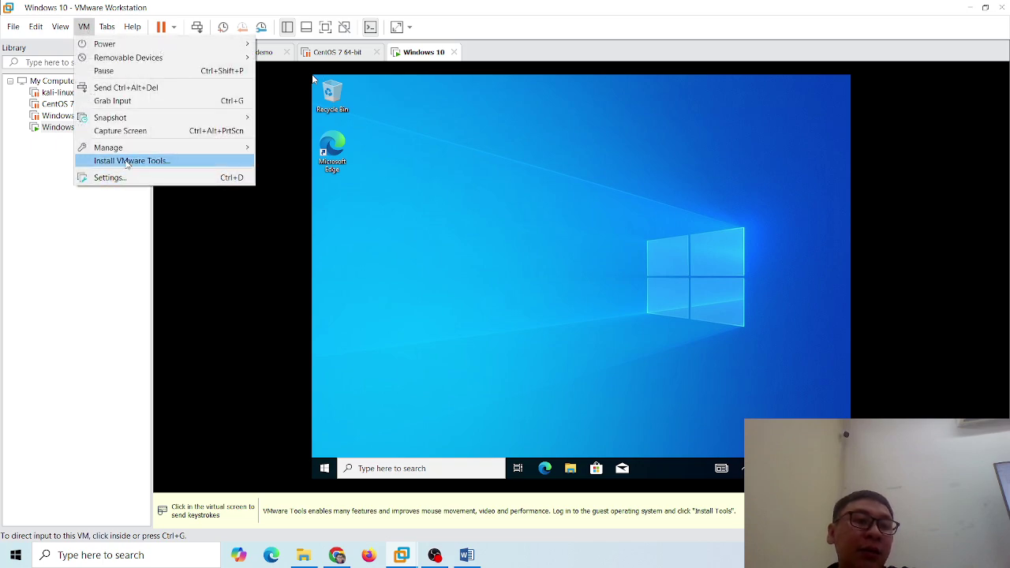
pyautogui.click(126, 162)
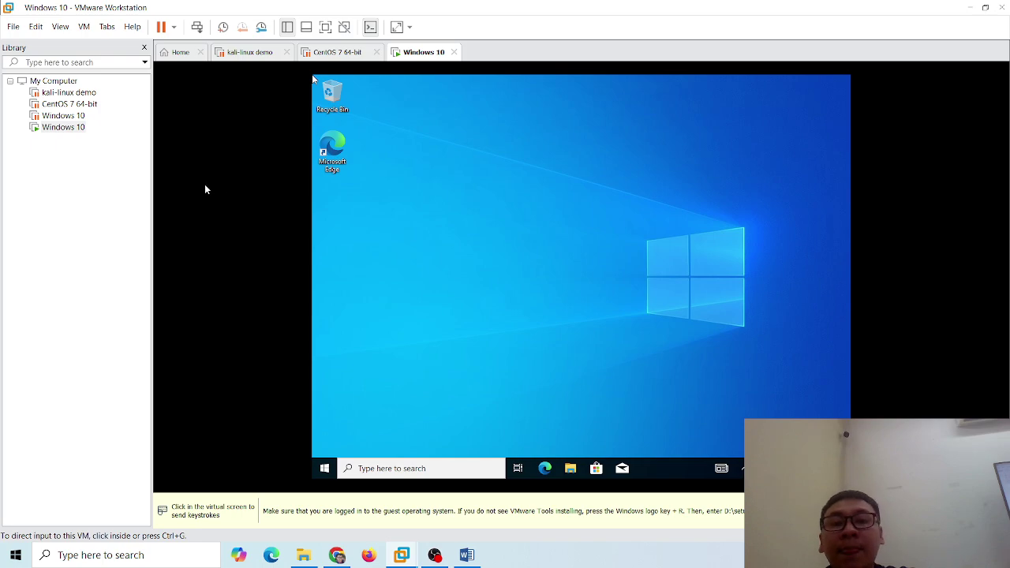
# Step: Open This PC in the guest's File Explorer and locate the VMware Tools DVD drive
pyautogui.click(411, 276)
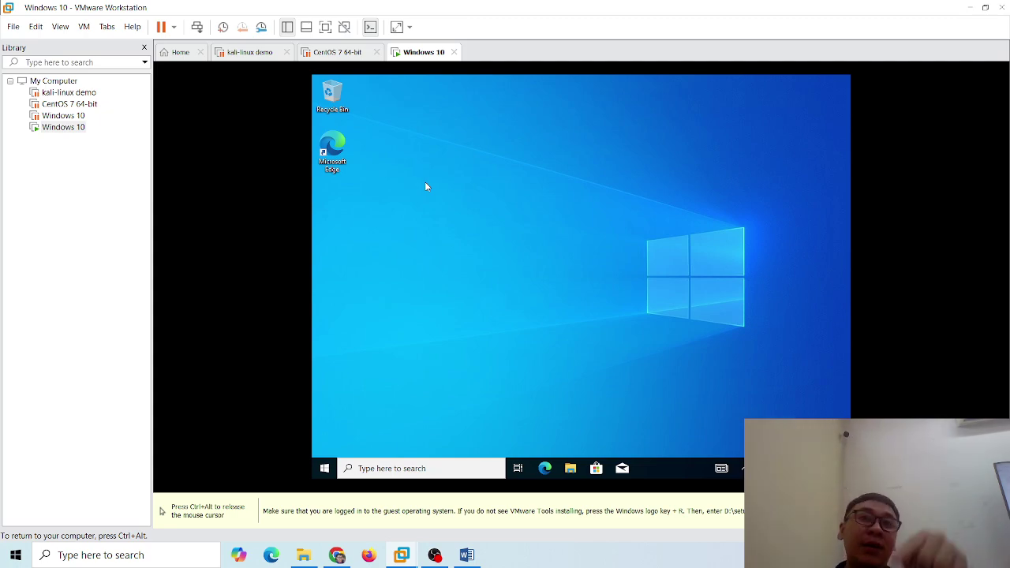
pyautogui.click(568, 471)
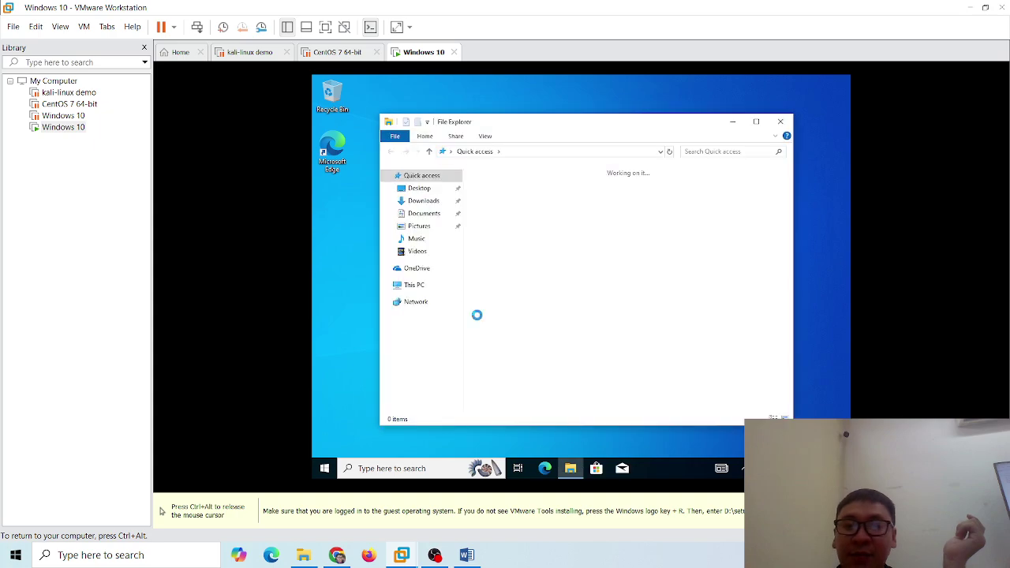
pyautogui.click(415, 285)
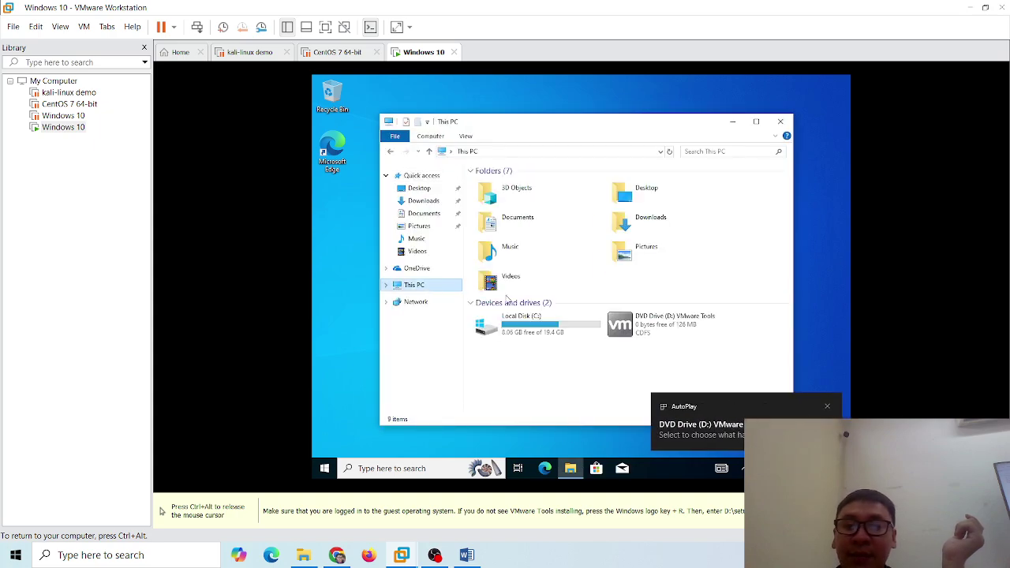
pyautogui.click(670, 339)
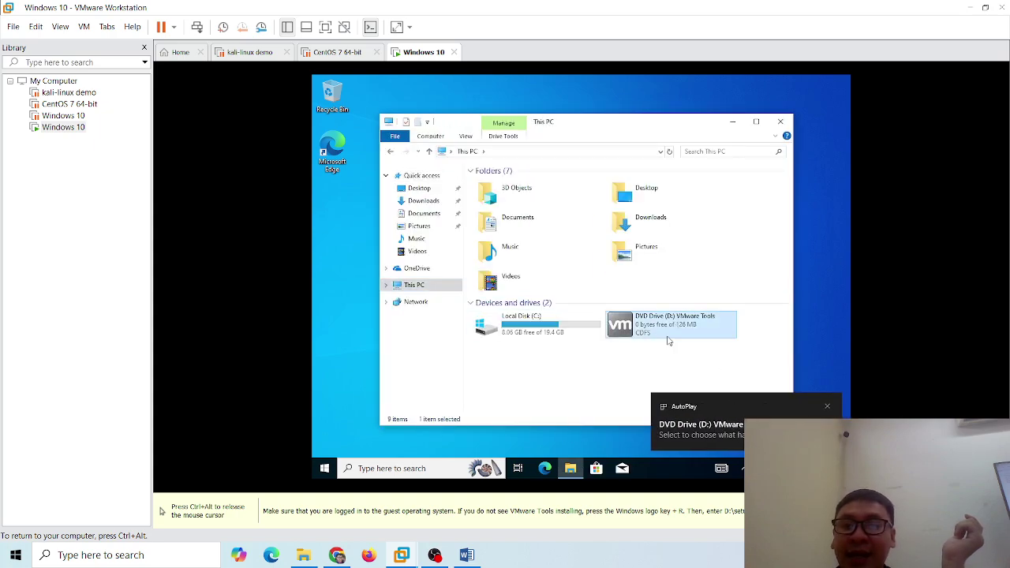
pyautogui.click(641, 375)
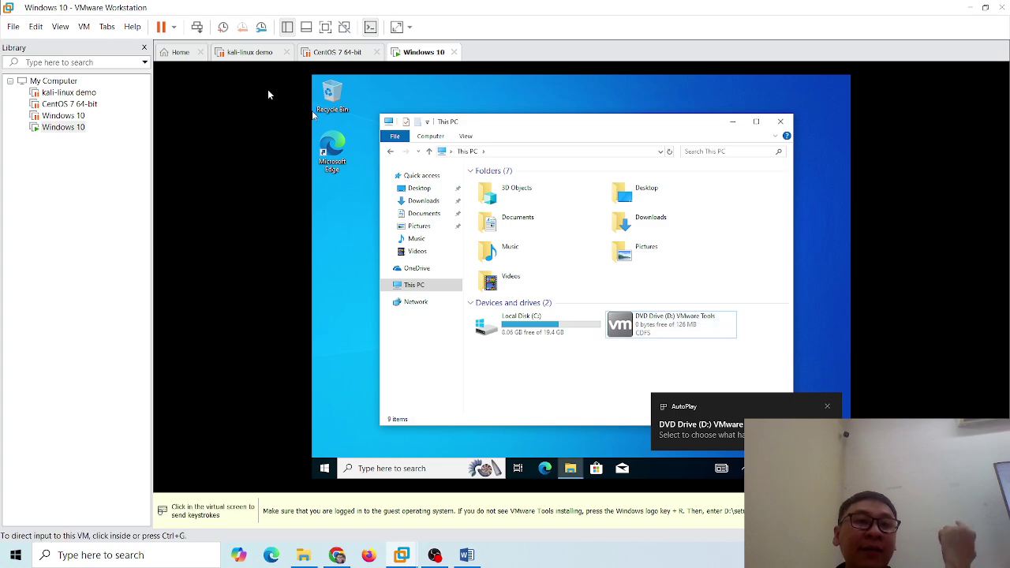
# Step: Launch the VMware Tools installer from DVD Drive (D:) in the guest and allow it to make changes to the device
pyautogui.hotkey('ctrl', 'alt')
pyautogui.click(84, 26)
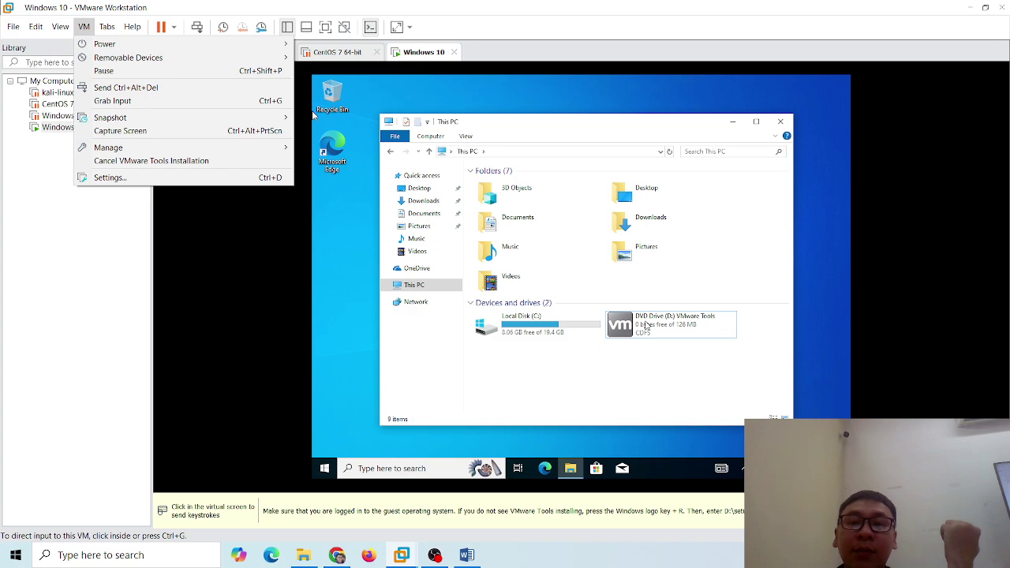
pyautogui.click(314, 116)
pyautogui.click(646, 325)
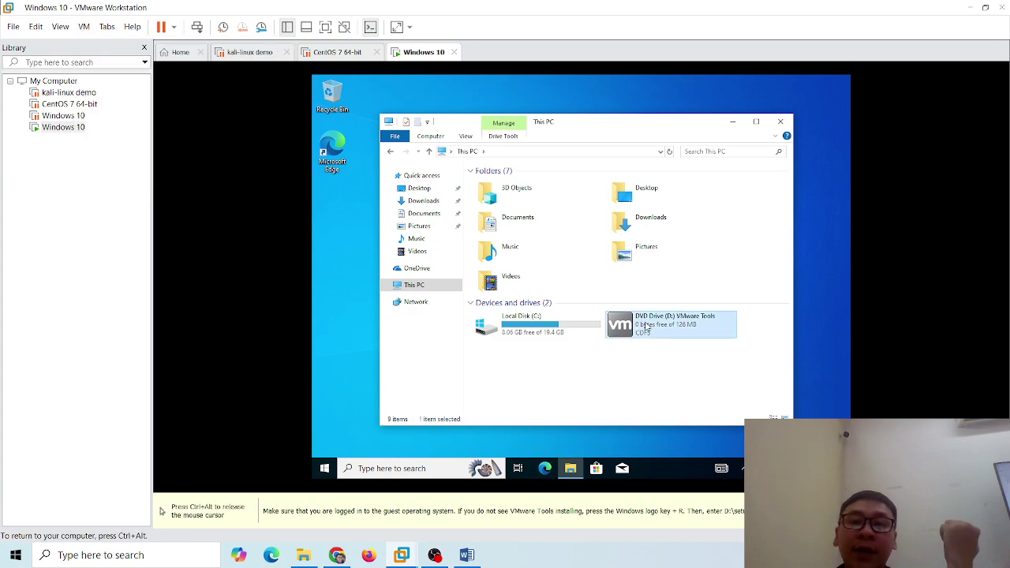
pyautogui.doubleClick(626, 333)
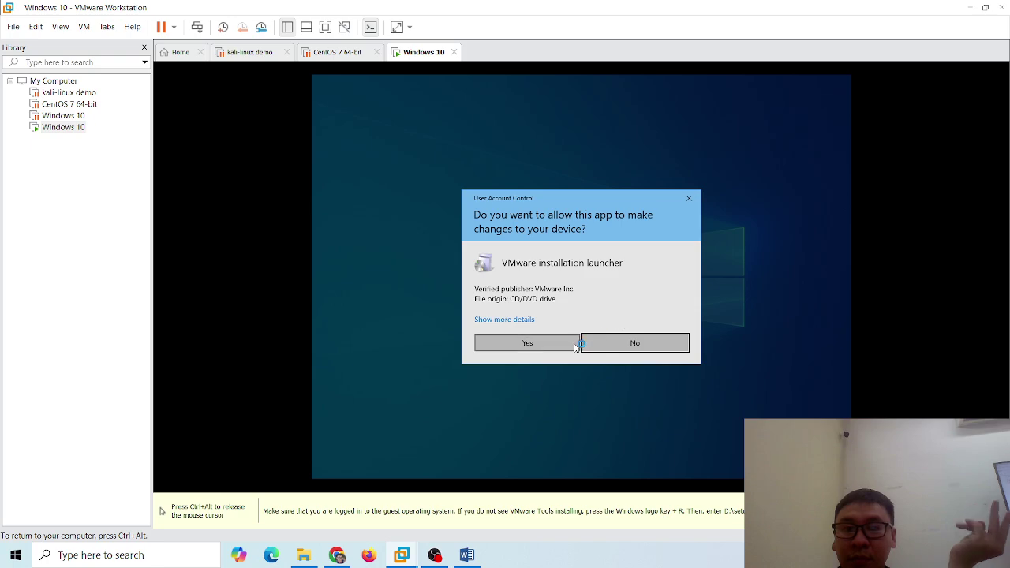
pyautogui.click(575, 344)
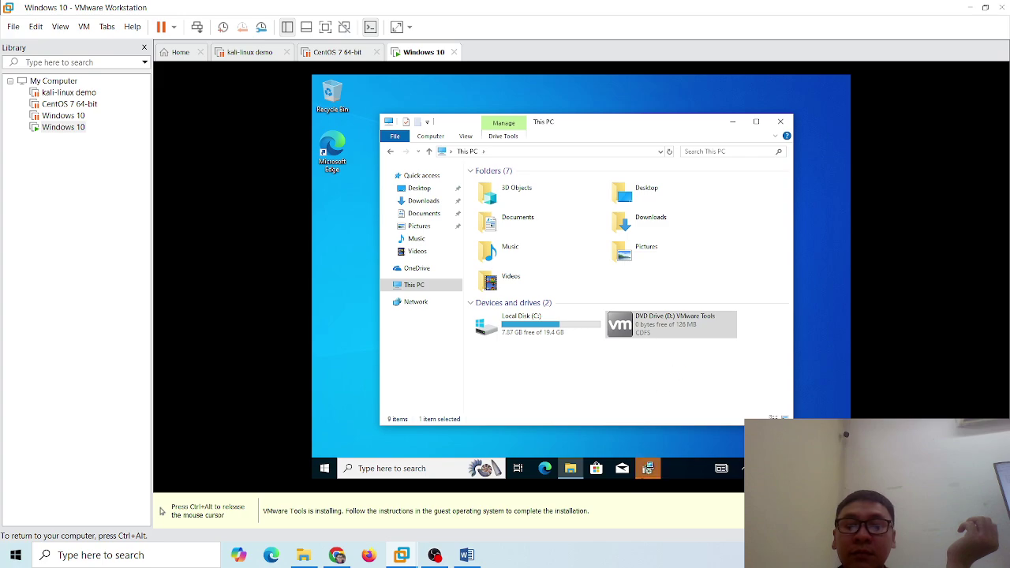
# Step: Install VMware Tools with the Complete setup type, finish the wizard and restart the guest system
pyautogui.click(636, 353)
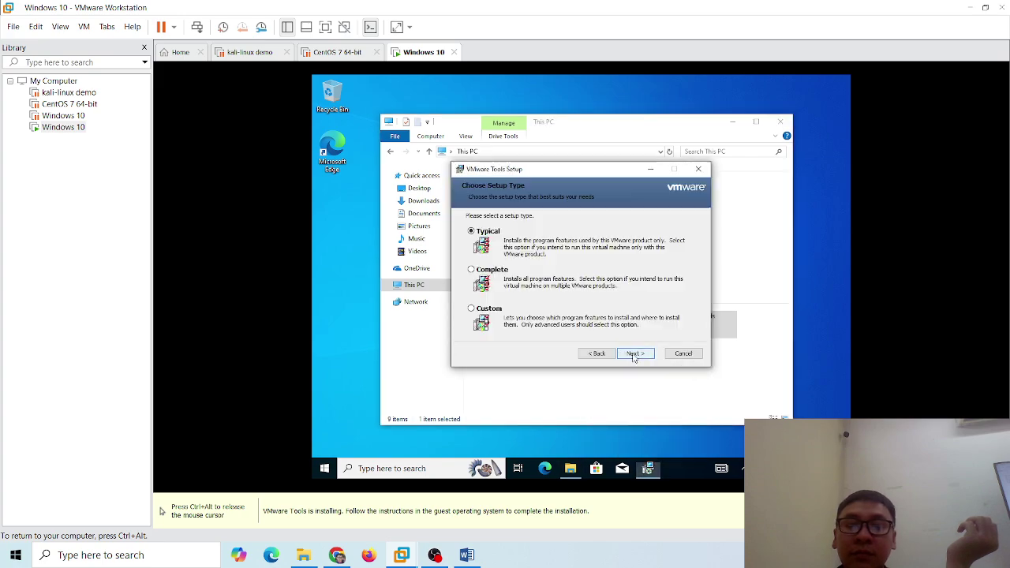
pyautogui.click(502, 272)
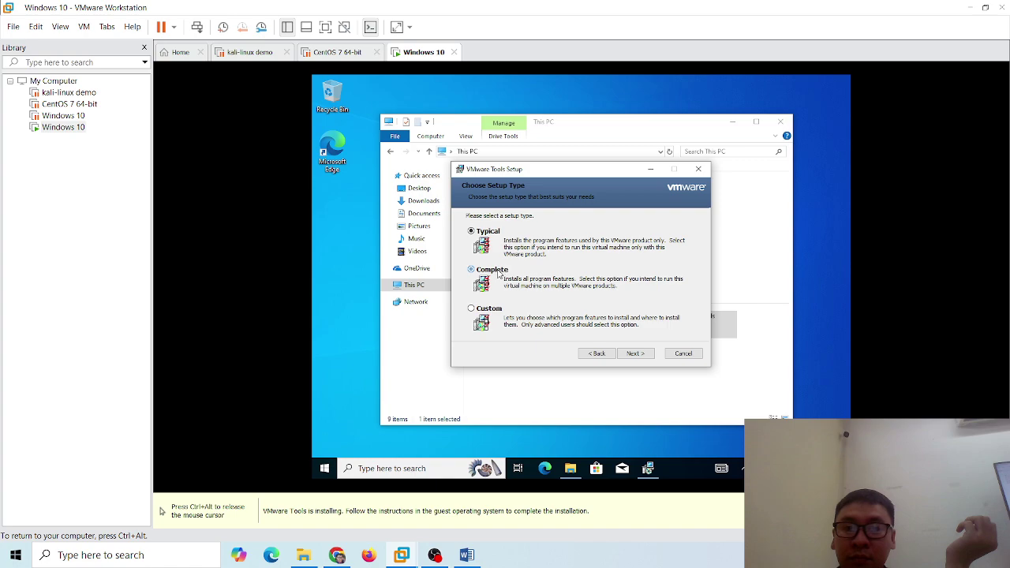
pyautogui.click(635, 353)
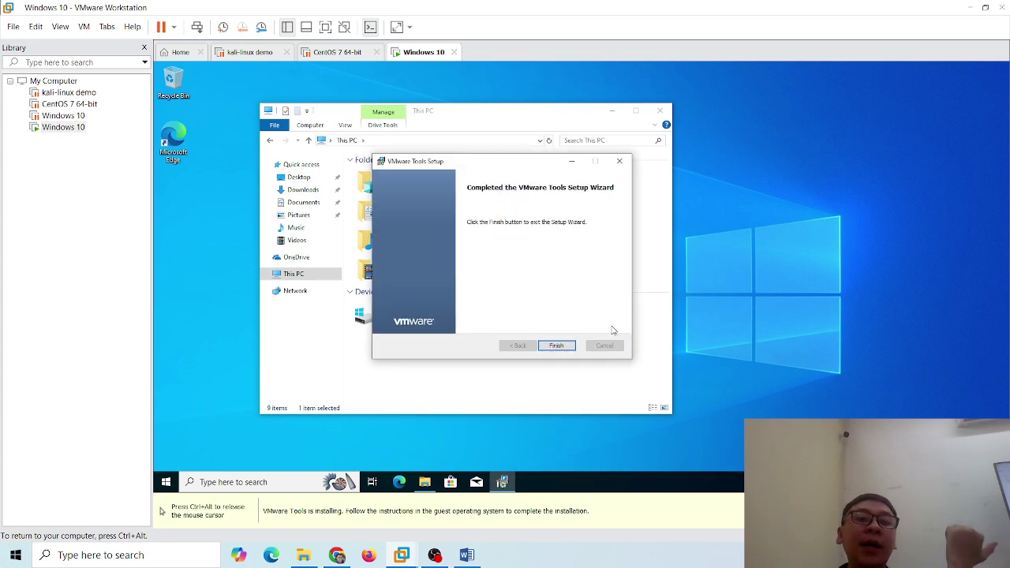
pyautogui.click(557, 347)
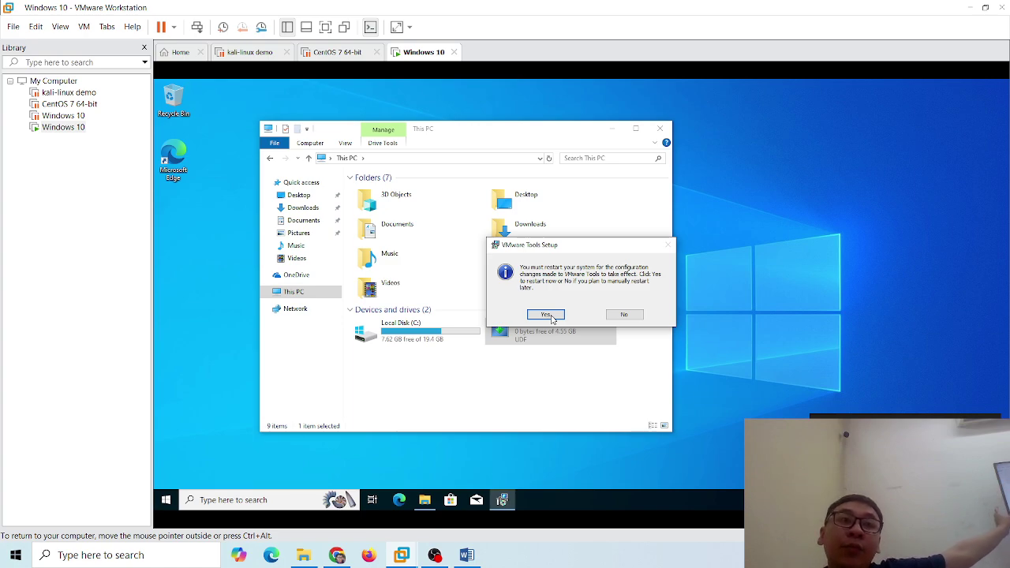
pyautogui.click(549, 315)
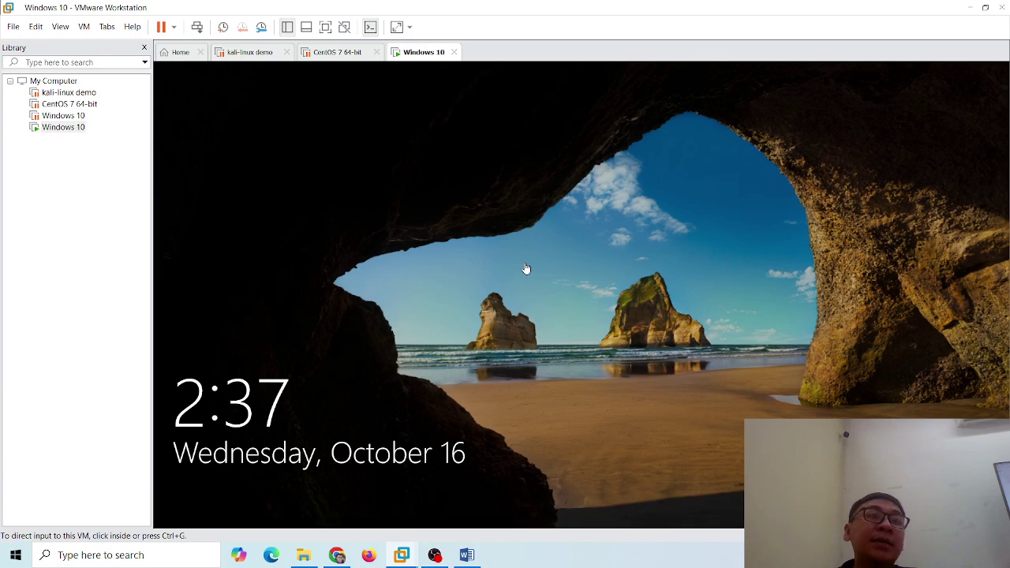
# Step: Sign in to the restarted Windows 10 guest by entering the account password
pyautogui.click(588, 369)
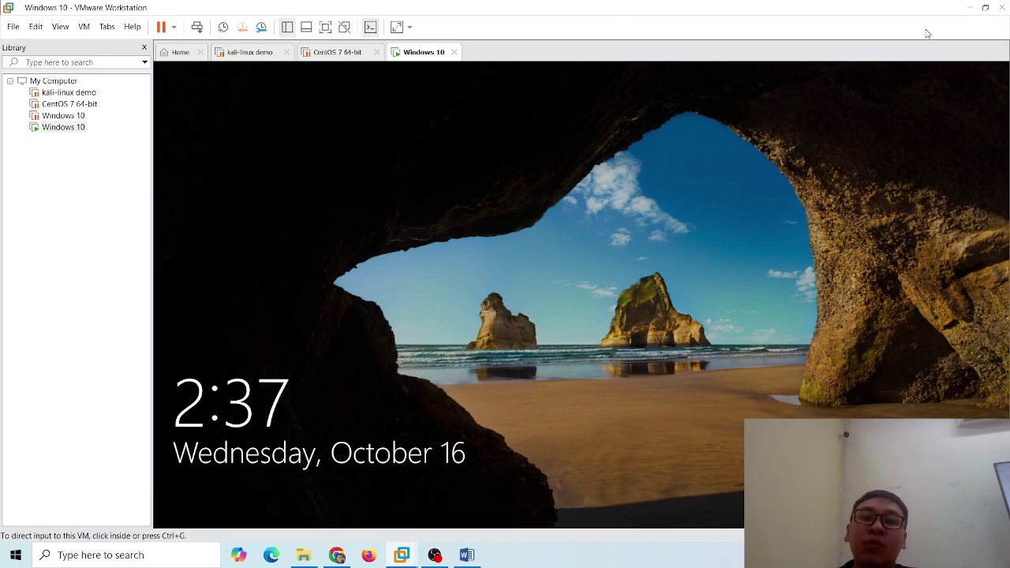
pyautogui.click(517, 410)
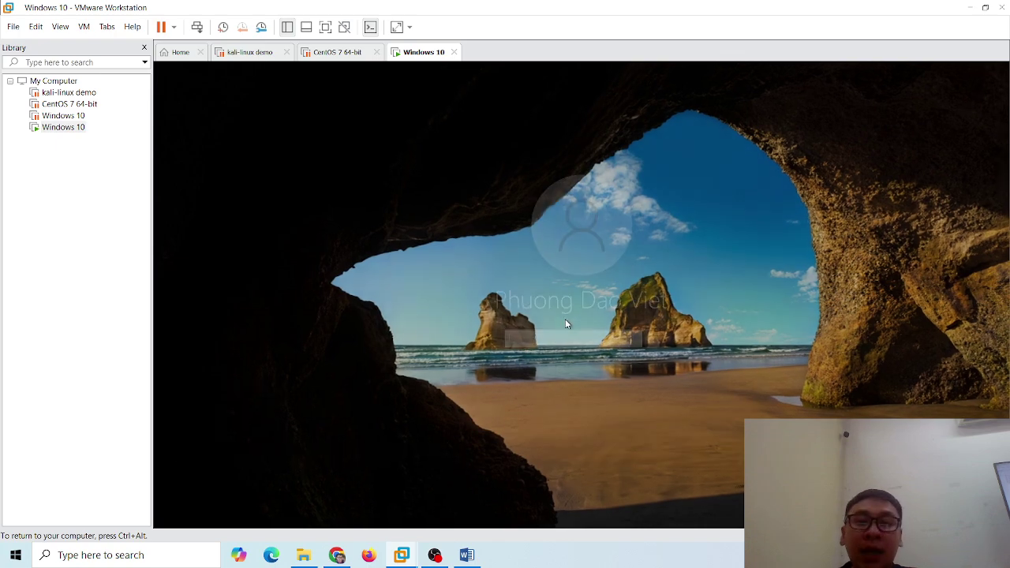
pyautogui.write('••')
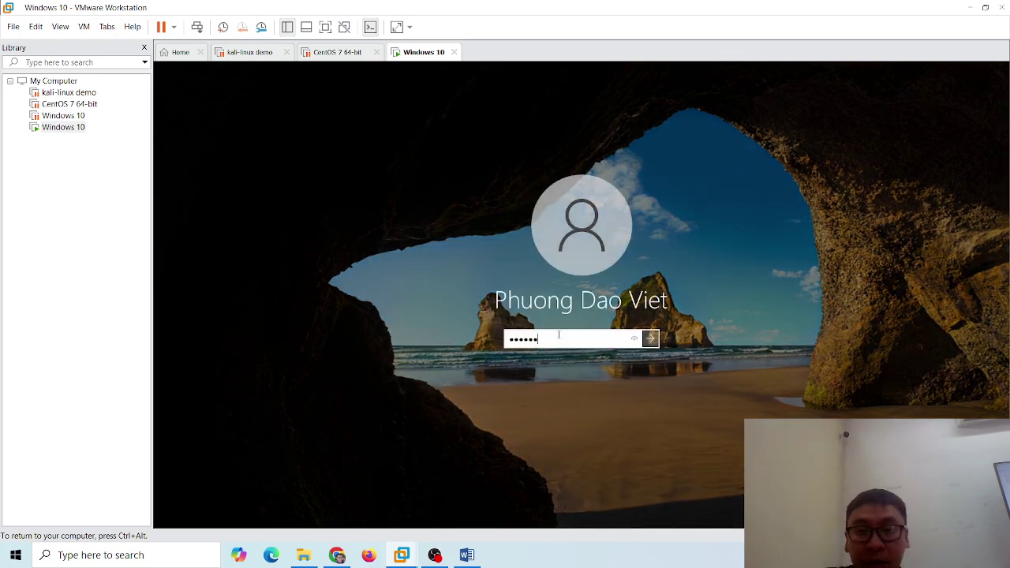
pyautogui.press('BackSpace')
pyautogui.press('BackSpace')
pyautogui.press('BackSpace')
pyautogui.press('BackSpace')
pyautogui.press('BackSpace')
pyautogui.press('BackSpace')
pyautogui.write('••••••')
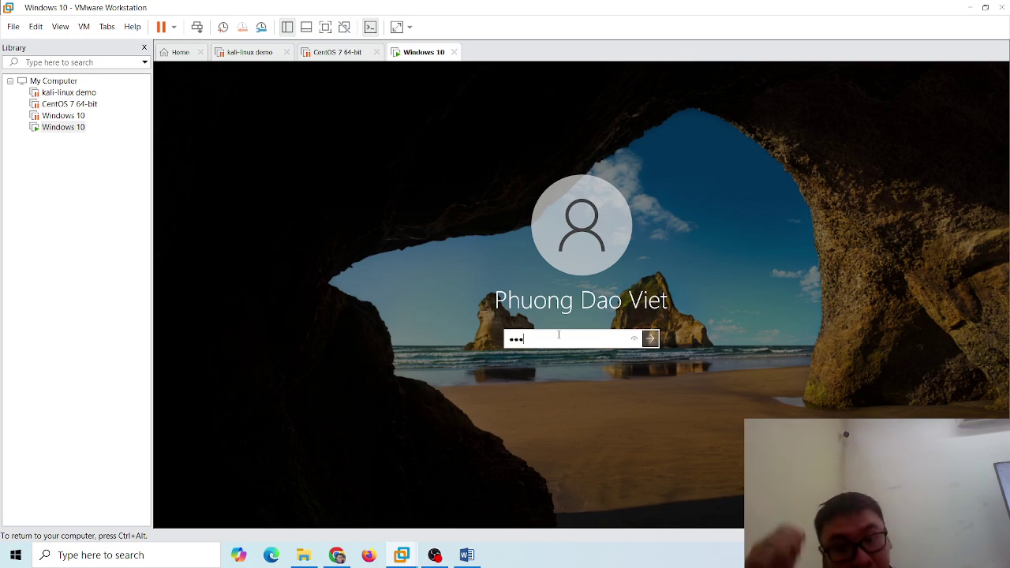
pyautogui.press('Return')
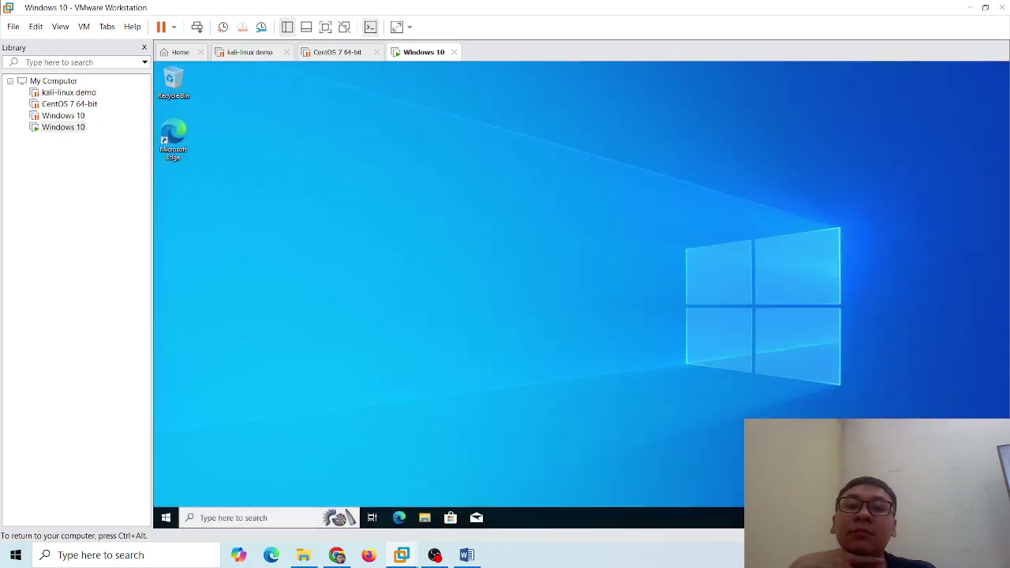
pyautogui.hotkey('ctrl', 'alt')
pyautogui.click(479, 103)
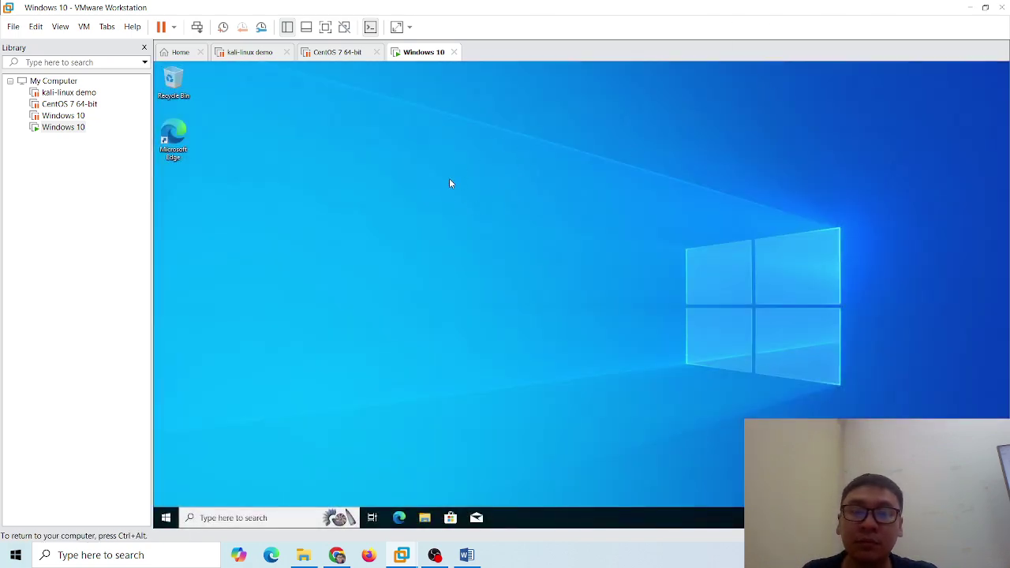
pyautogui.rightClick(435, 218)
pyautogui.click(476, 213)
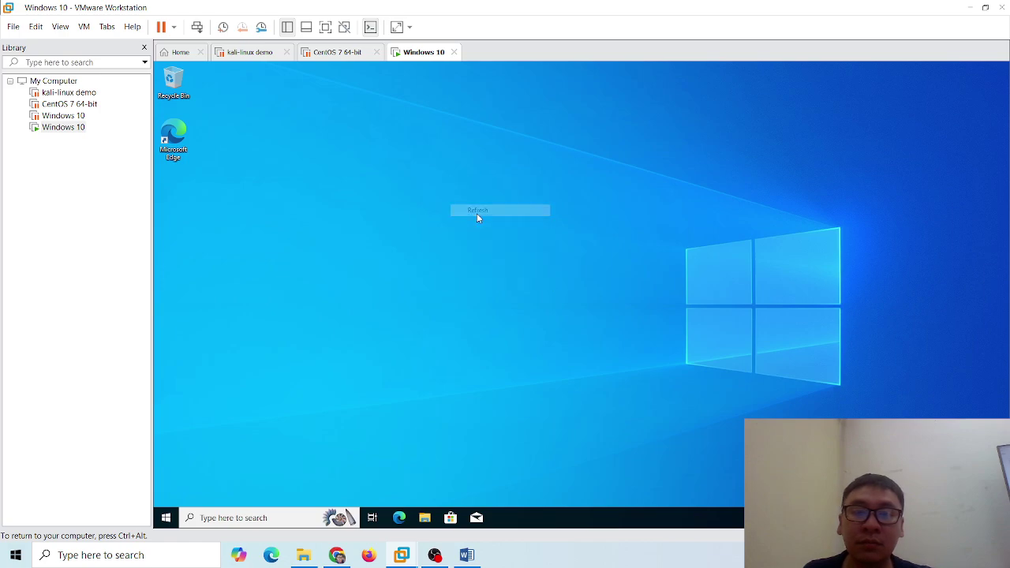
pyautogui.rightClick(355, 146)
pyautogui.click(402, 177)
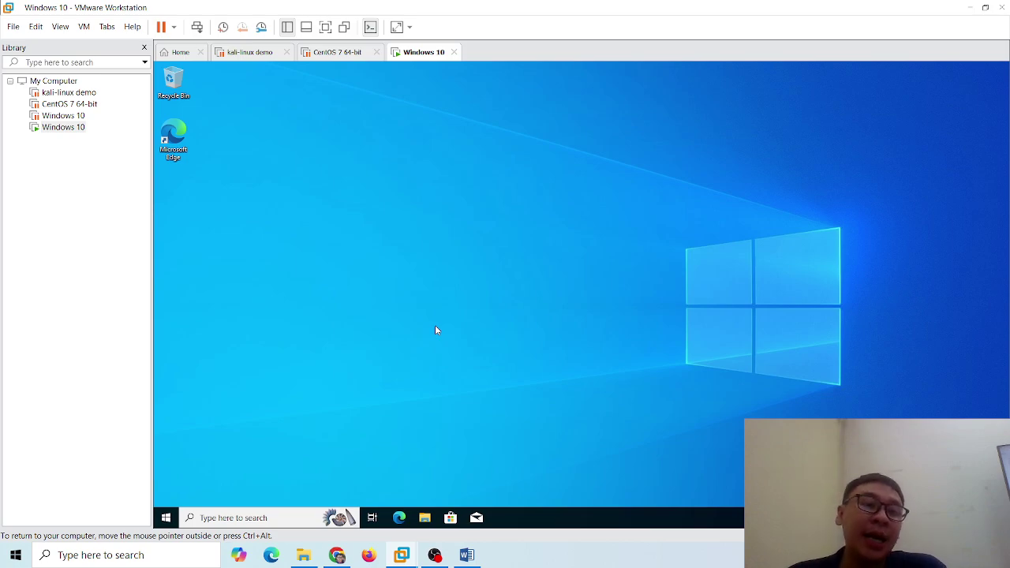
pyautogui.rightClick(308, 191)
pyautogui.click(332, 218)
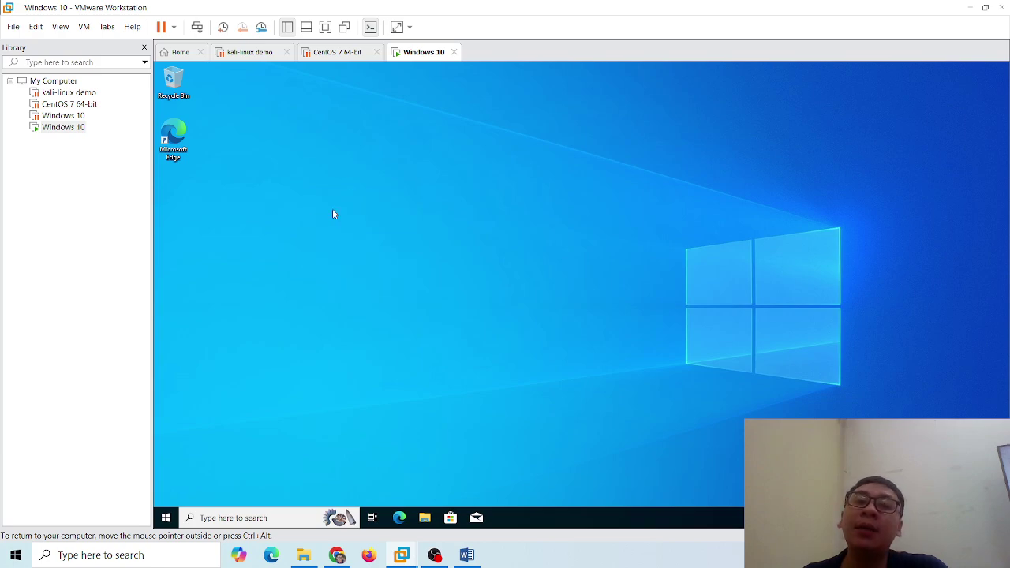
# Step: Search the guest for Control Panel and open its list of programs to uninstall
pyautogui.click(253, 515)
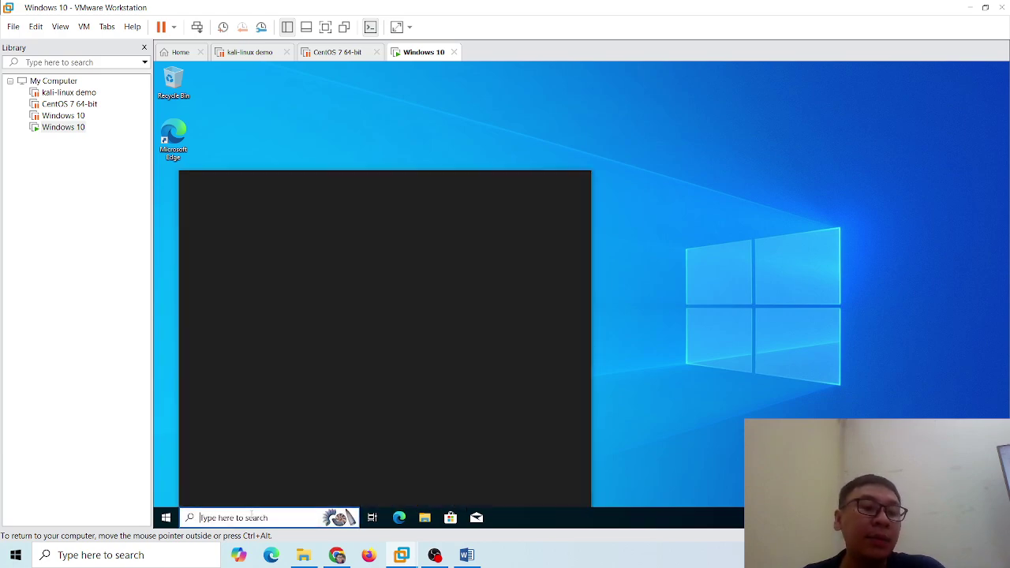
pyautogui.write('c')
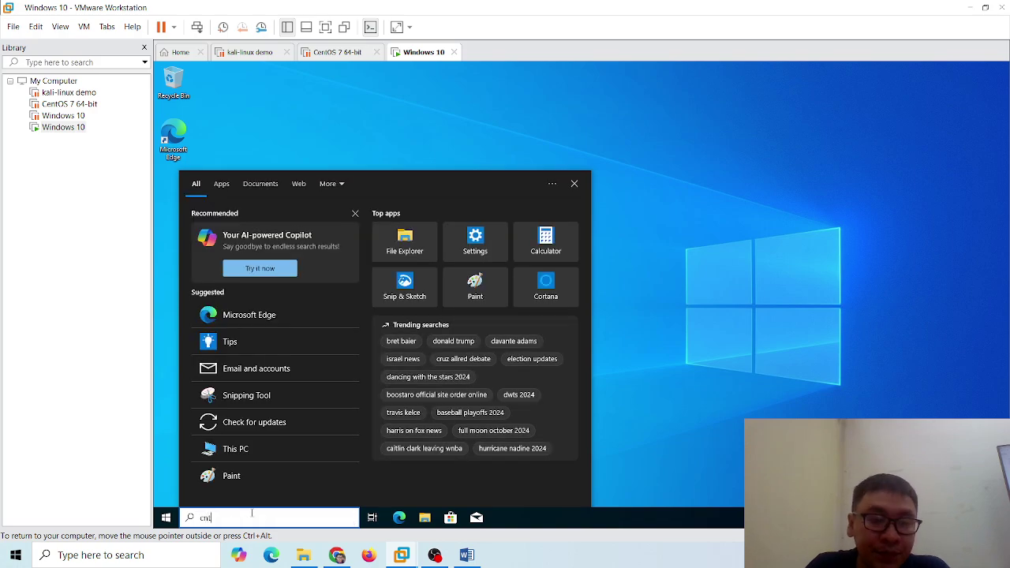
pyautogui.press('BackSpace')
pyautogui.write('con')
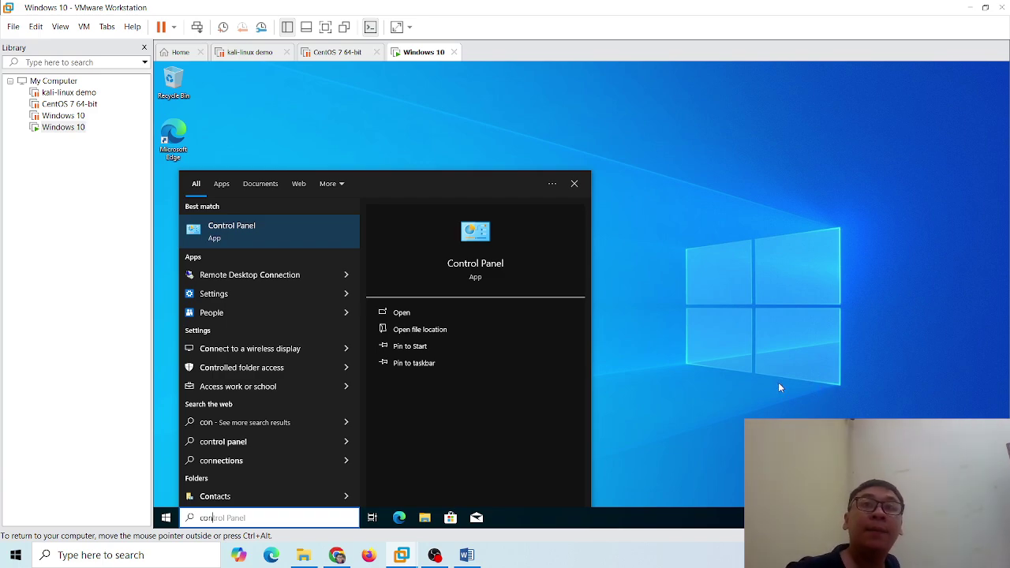
pyautogui.click(230, 228)
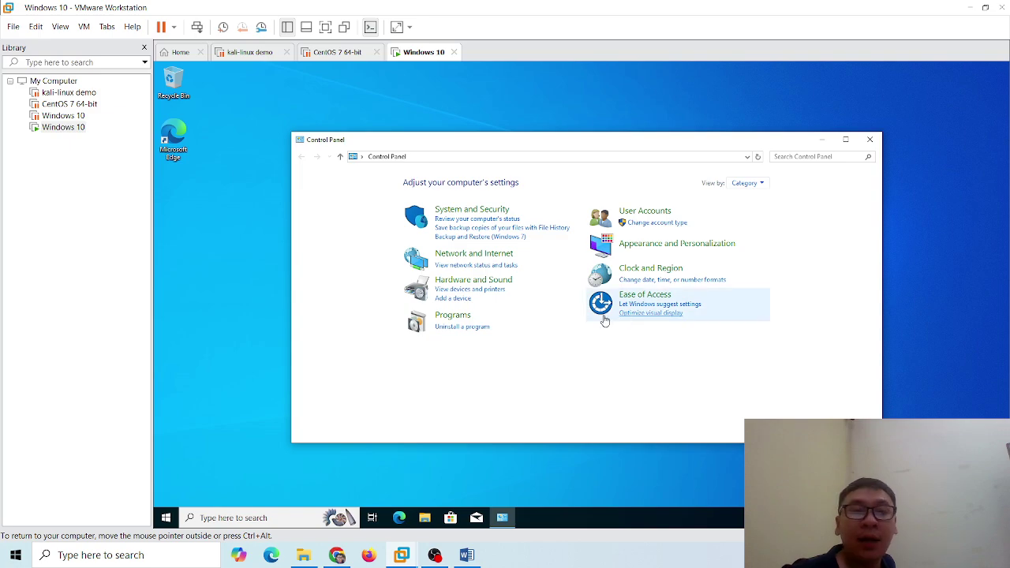
pyautogui.click(472, 328)
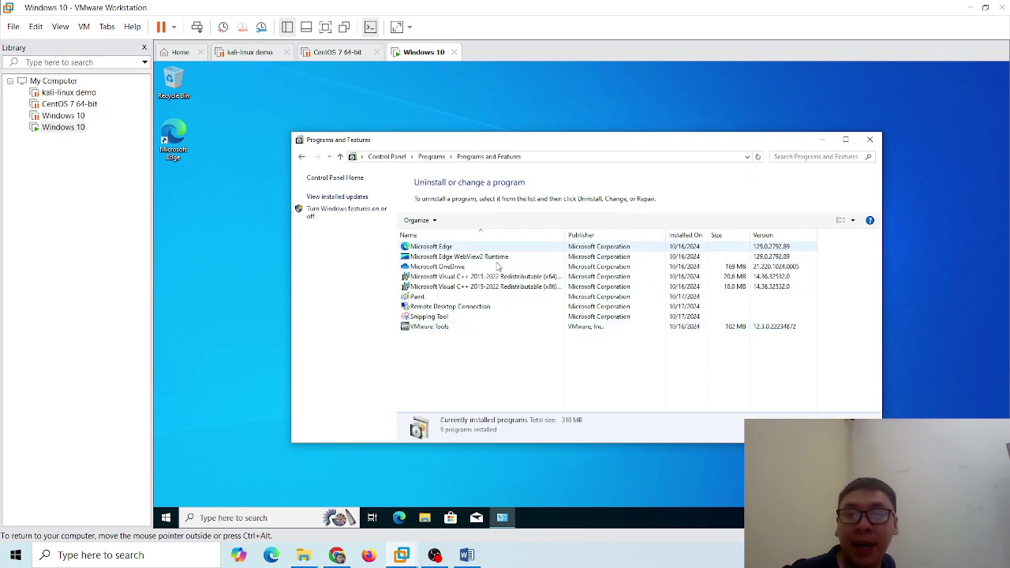
# Step: Check the guest's installed programs for VMware Tools, enlarge the window slightly, and close it
pyautogui.click(442, 298)
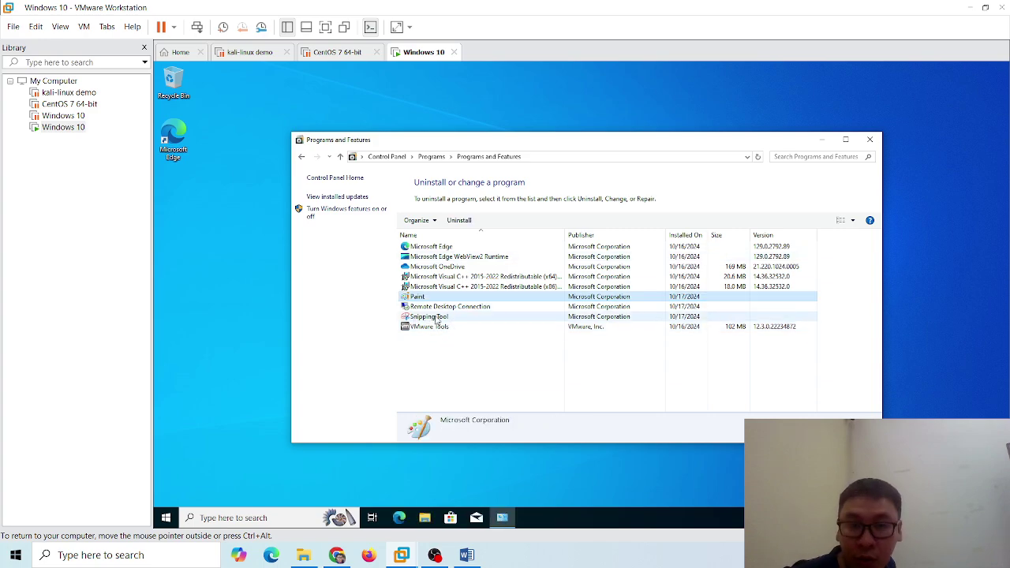
pyautogui.click(439, 360)
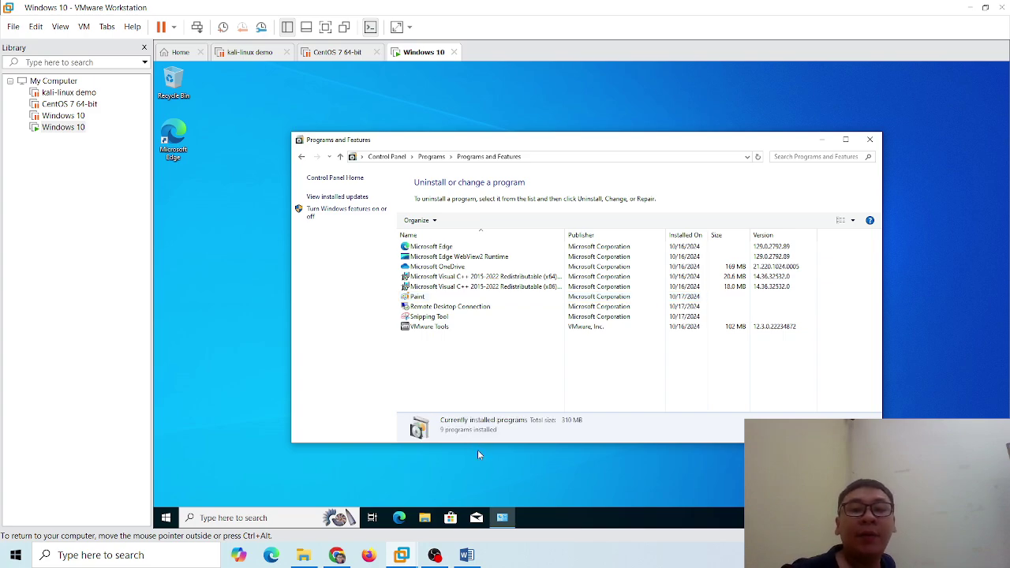
pyautogui.moveTo(476, 447); pyautogui.dragTo(474, 476)
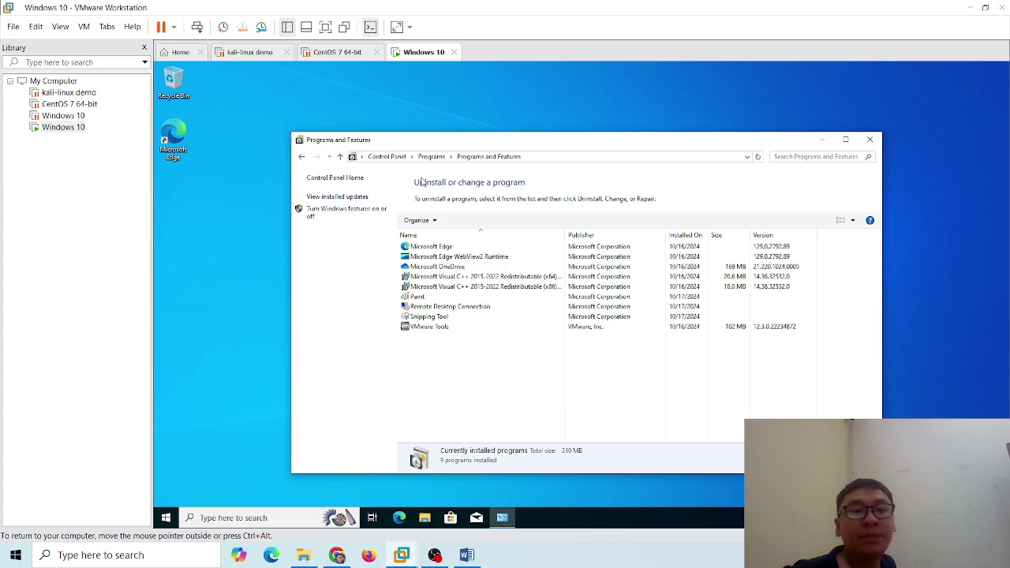
pyautogui.click(871, 141)
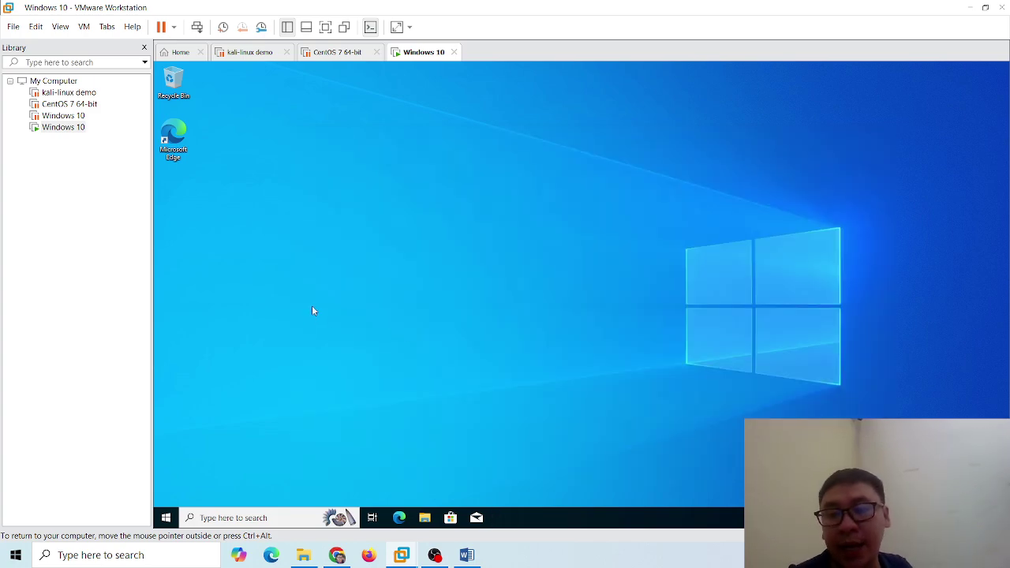
# Step: Open Command Prompt in the Windows 10 guest, enlarge its text and change the text colour with color 2
pyautogui.press('super+r')
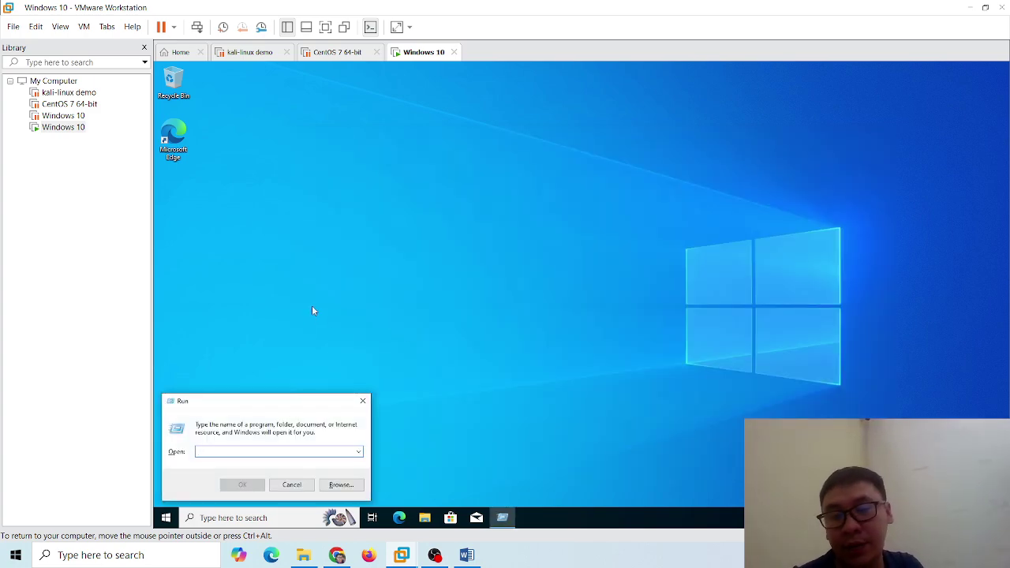
pyautogui.write('cmd')
pyautogui.press('Return')
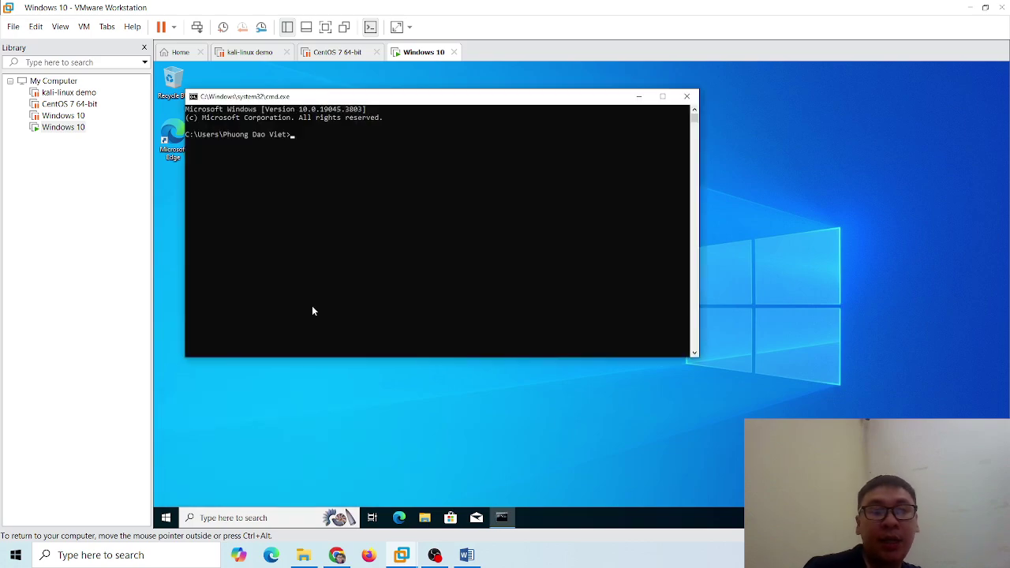
pyautogui.scroll(5, 331, 300)
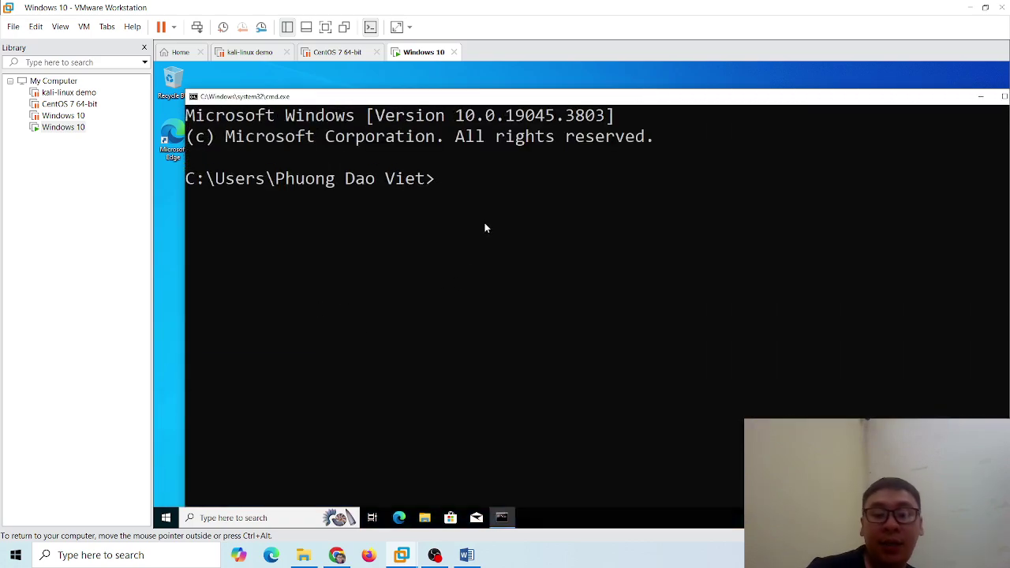
pyautogui.write('color 2')
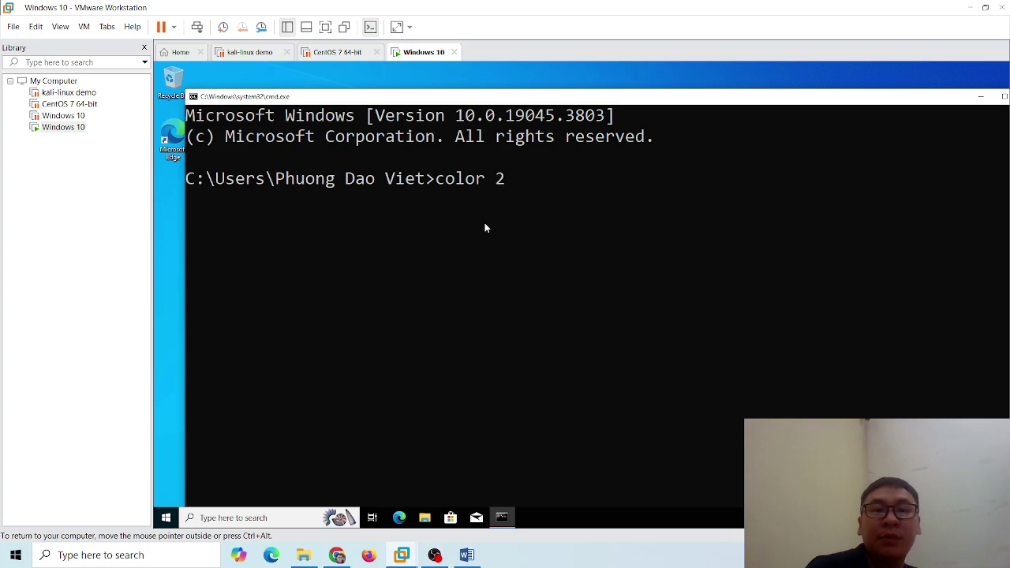
pyautogui.press('Return')
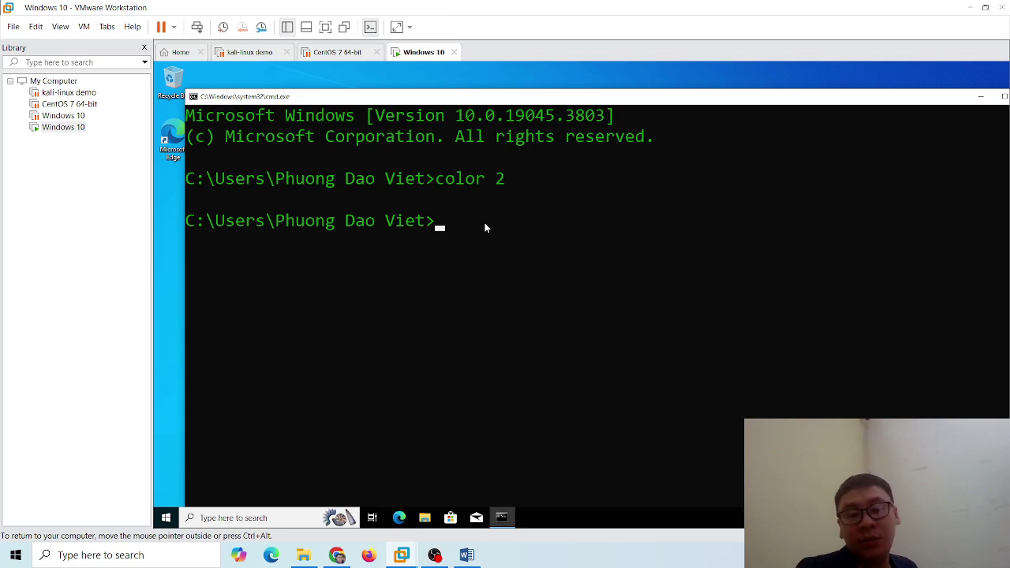
# Step: Run ipconfig/all in the guest and highlight the IPv4 address of the Ethernet0 adapter
pyautogui.write('ipco')
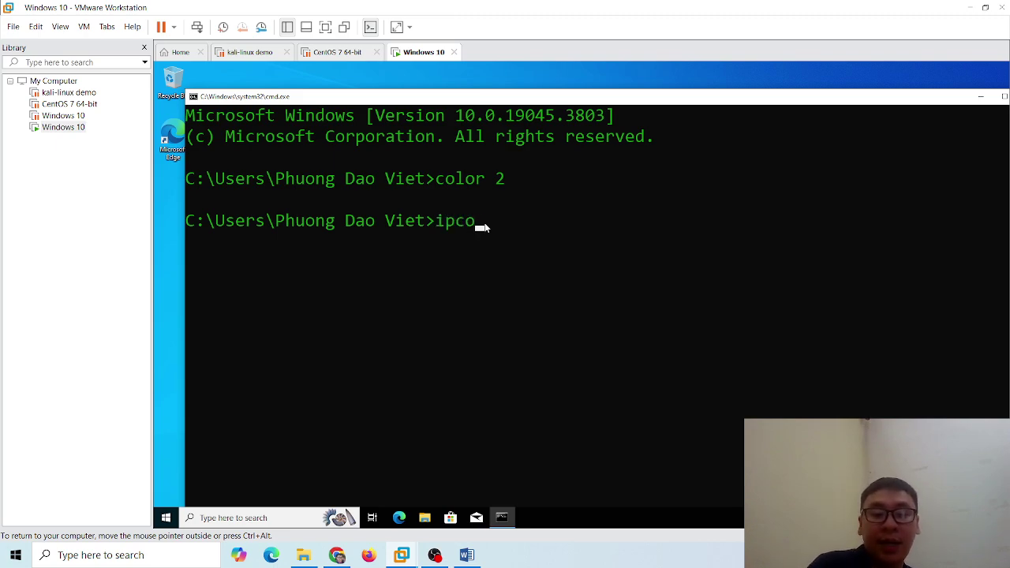
pyautogui.write('nfig/all')
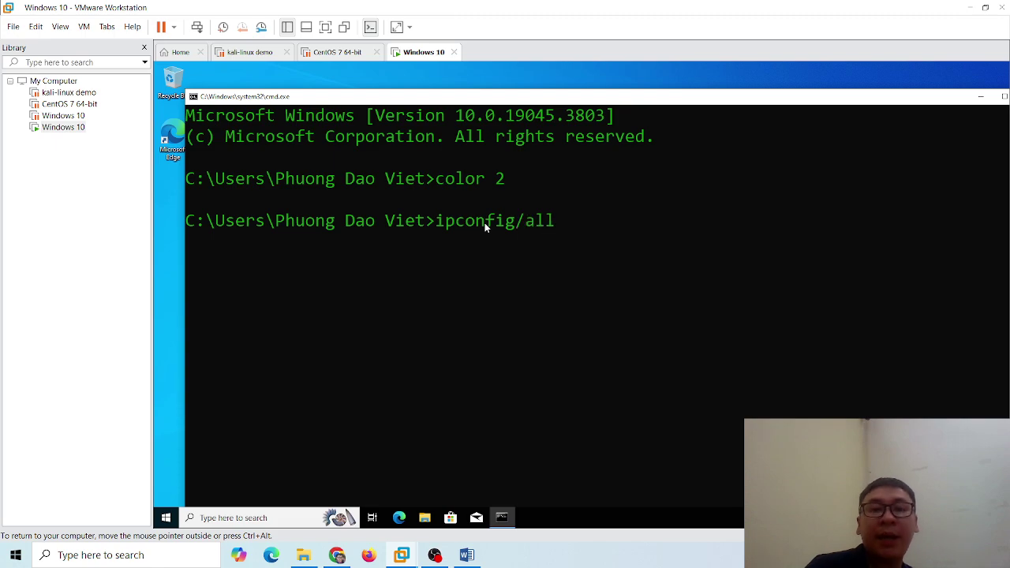
pyautogui.press('Return')
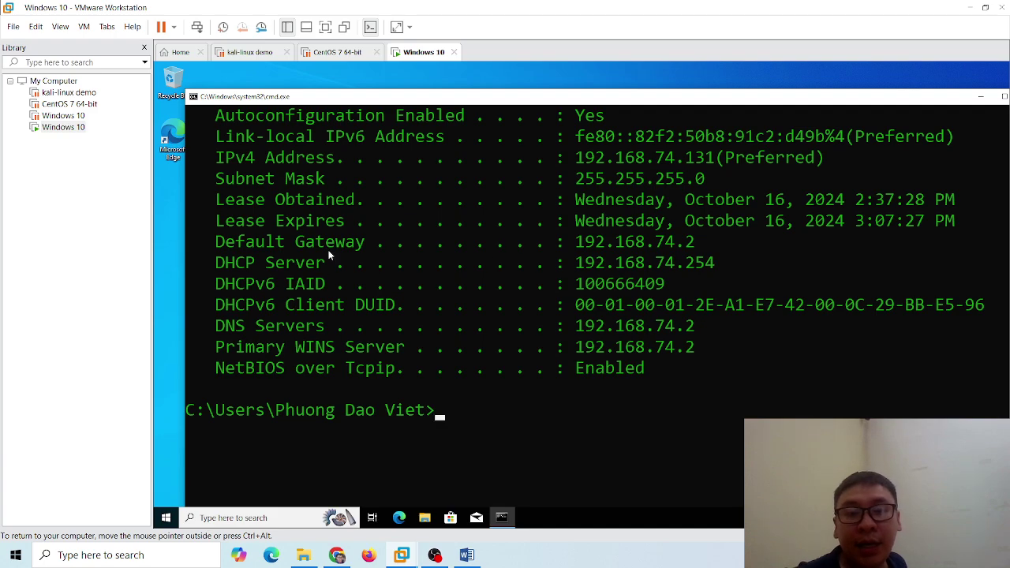
pyautogui.click(690, 243)
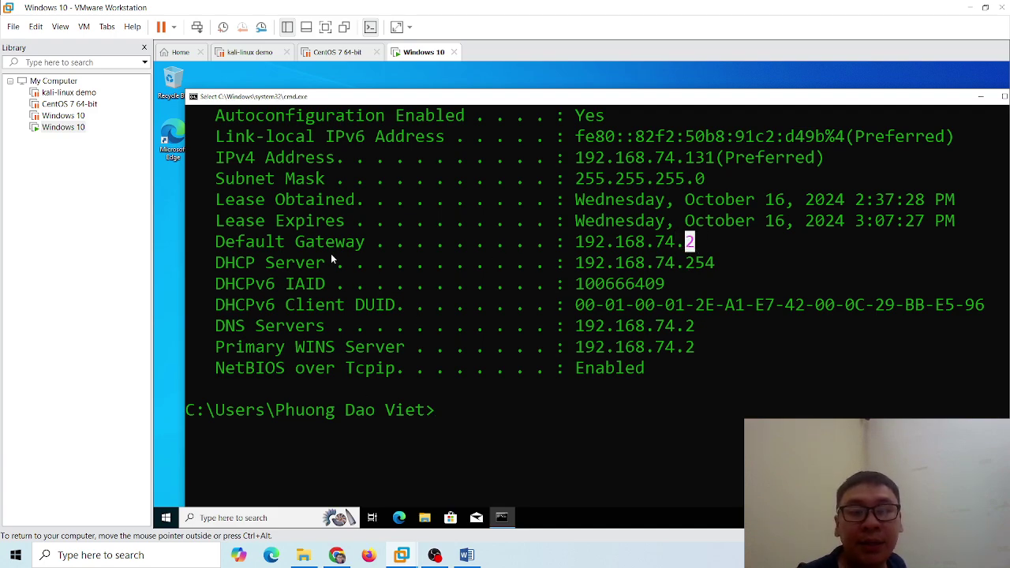
pyautogui.scroll(2, 270, 316)
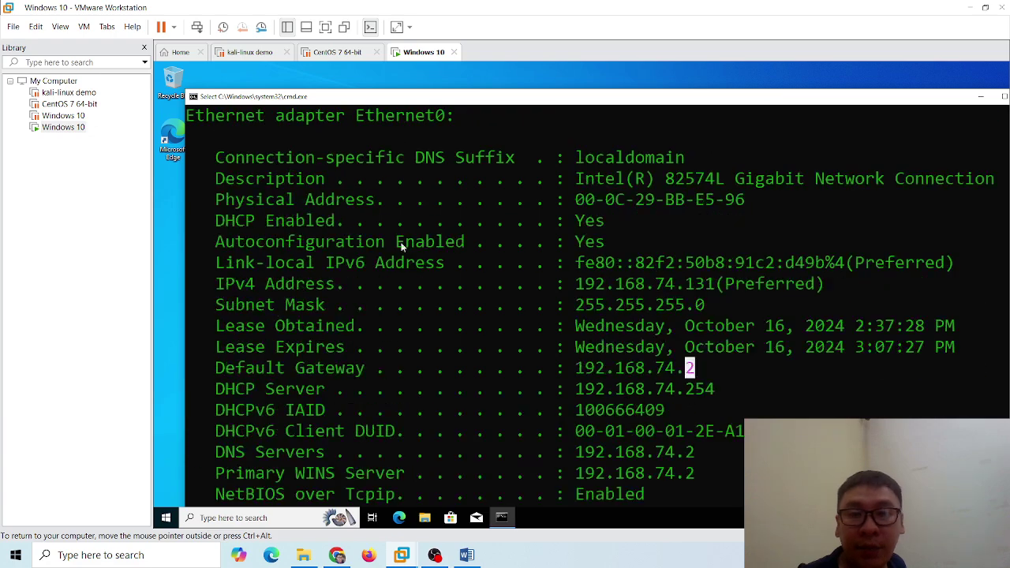
pyautogui.moveTo(710, 284); pyautogui.dragTo(567, 285)
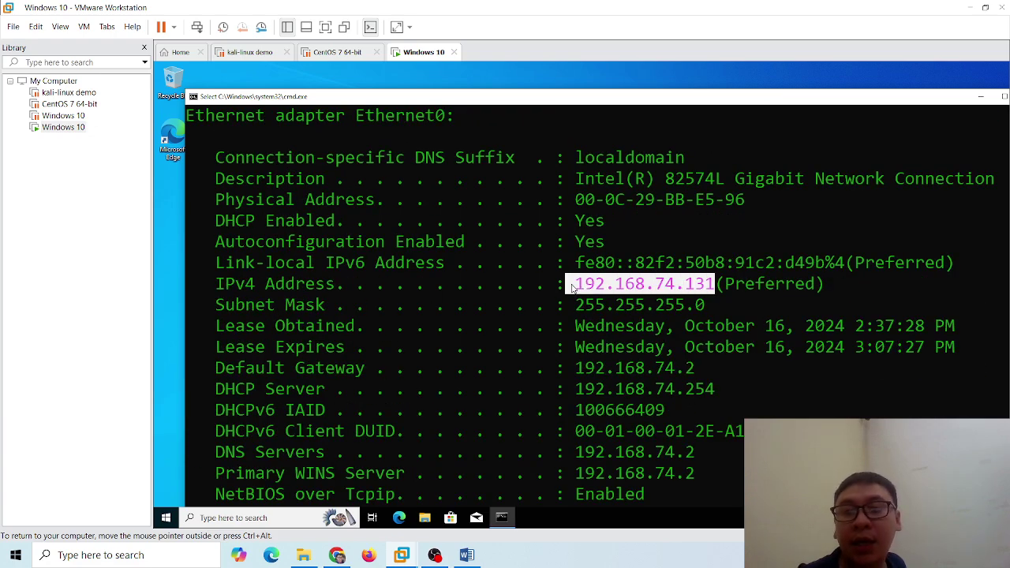
pyautogui.moveTo(668, 285); pyautogui.dragTo(714, 285)
pyautogui.click(710, 284)
pyautogui.moveTo(821, 287); pyautogui.dragTo(638, 284)
pyautogui.moveTo(569, 285); pyautogui.dragTo(804, 292)
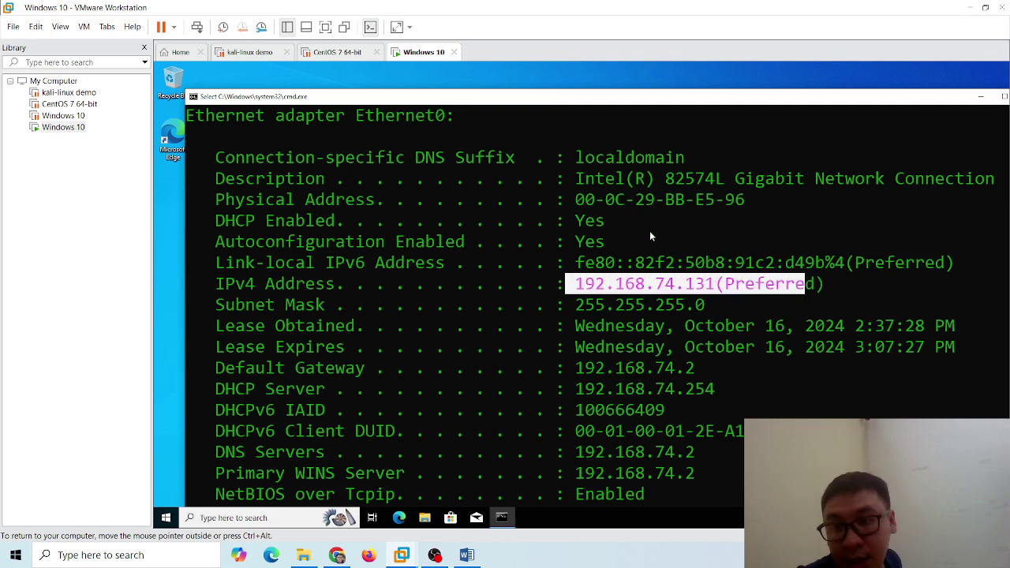
# Step: Run ipconfig/all in a Command Prompt on the host, examine its network adapters, and put the window away
pyautogui.click(158, 552)
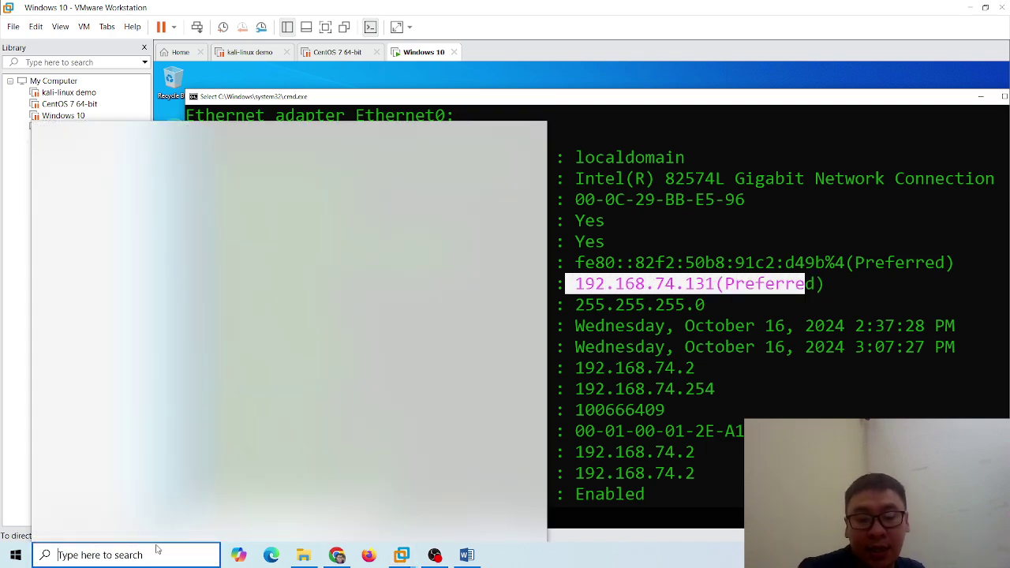
pyautogui.press('super+r')
pyautogui.press('Return')
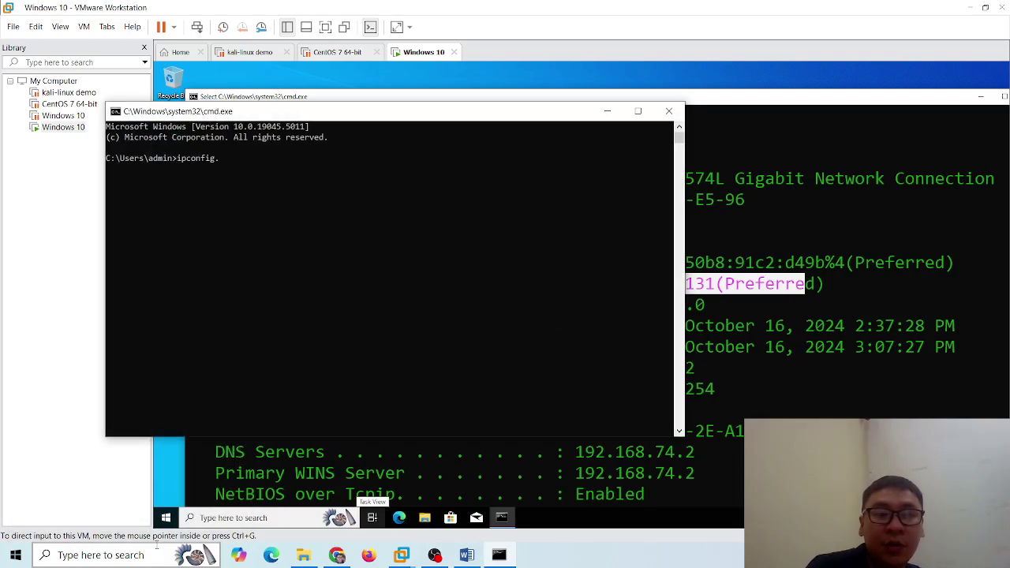
pyautogui.write('/all')
pyautogui.press('Return')
pyautogui.scroll(3, 341, 357)
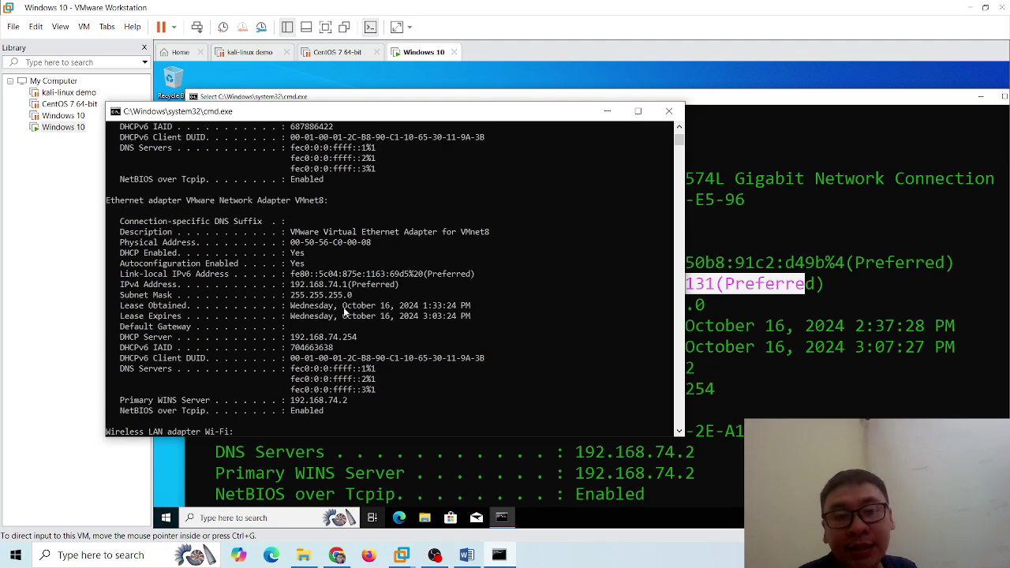
pyautogui.scroll(1, 224, 218)
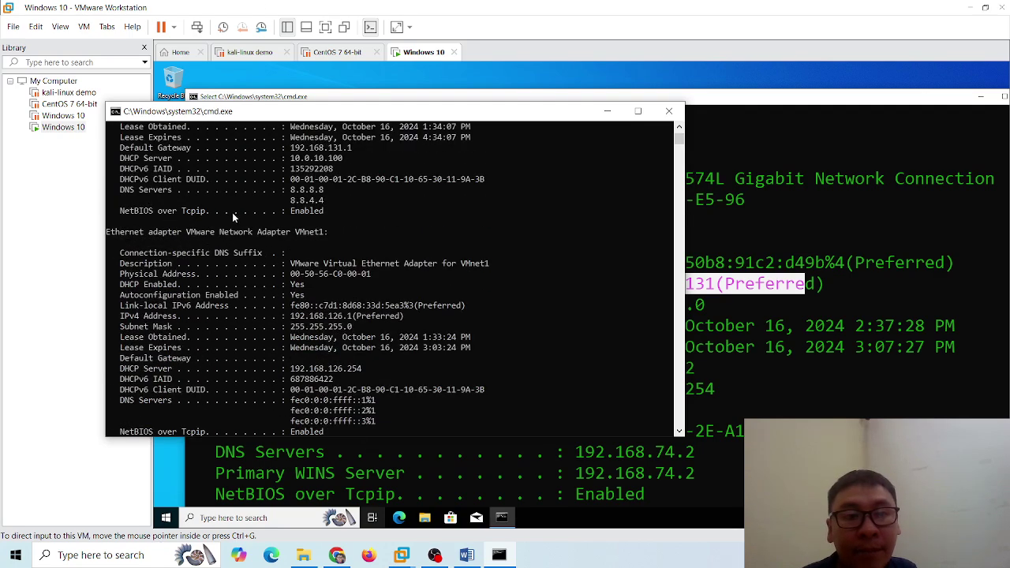
pyautogui.scroll(12, 230, 212)
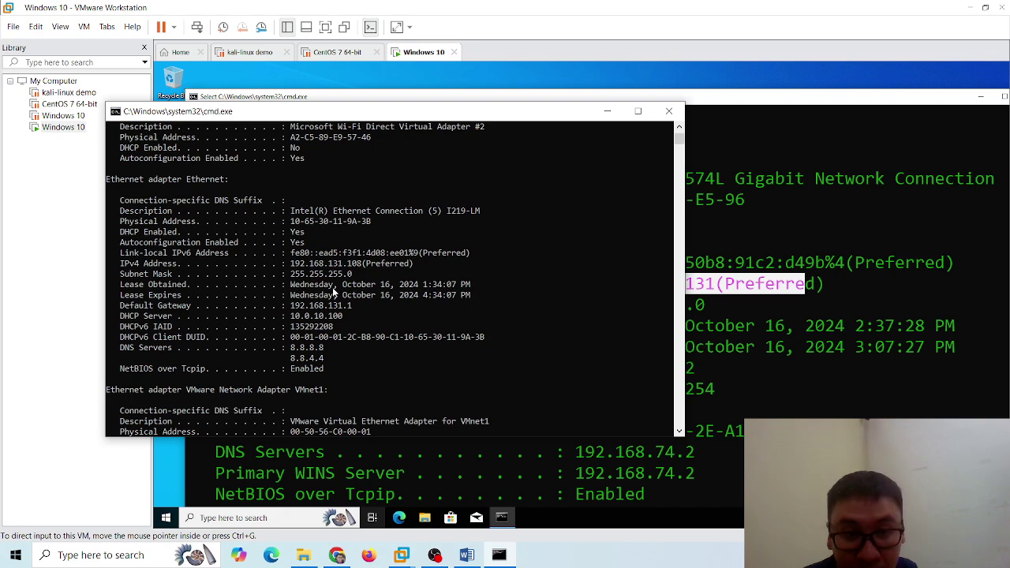
pyautogui.click(668, 110)
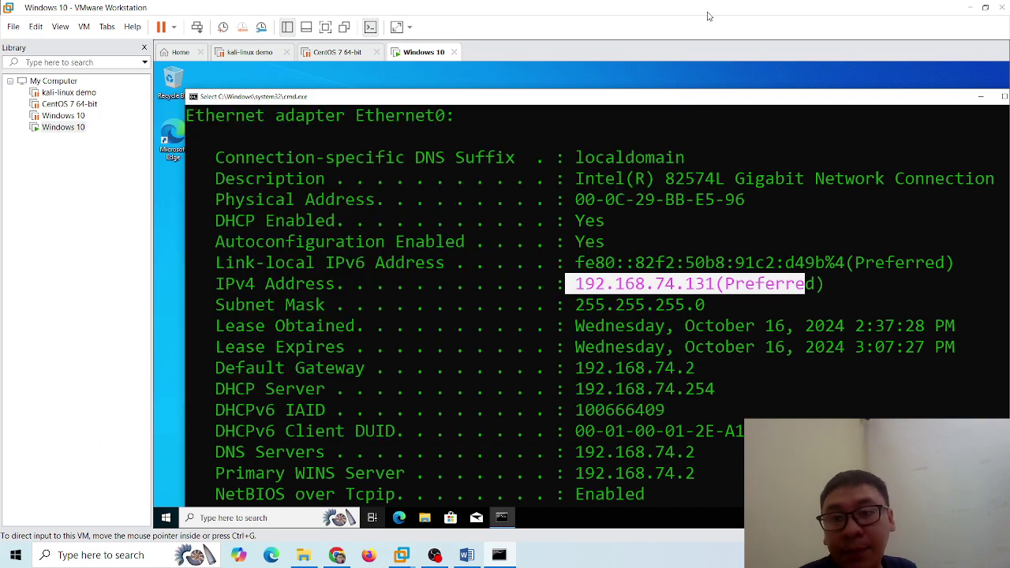
# Step: Compare the third octet of the guest's IPv4 address with that of the host's Ethernet adapter, and close the host Command Prompt
pyautogui.click(659, 284)
pyautogui.moveTo(651, 290); pyautogui.dragTo(674, 292)
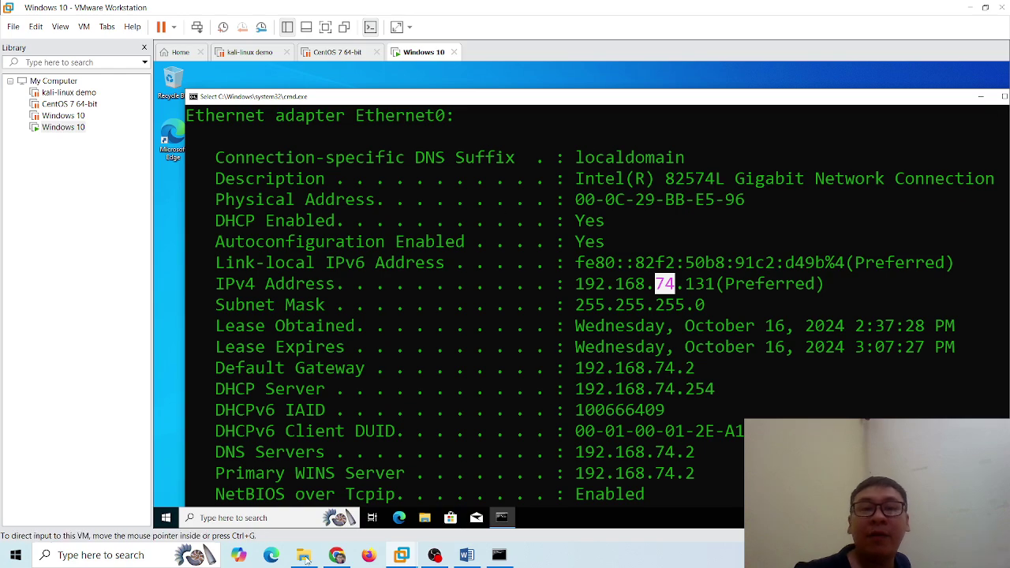
pyautogui.click(498, 555)
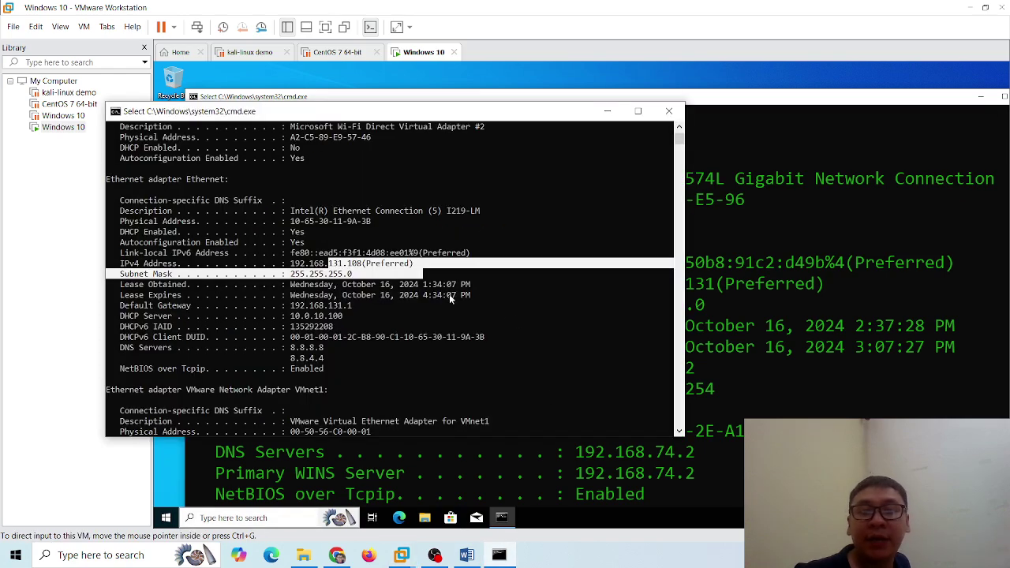
pyautogui.click(408, 275)
pyautogui.moveTo(329, 264); pyautogui.dragTo(343, 269)
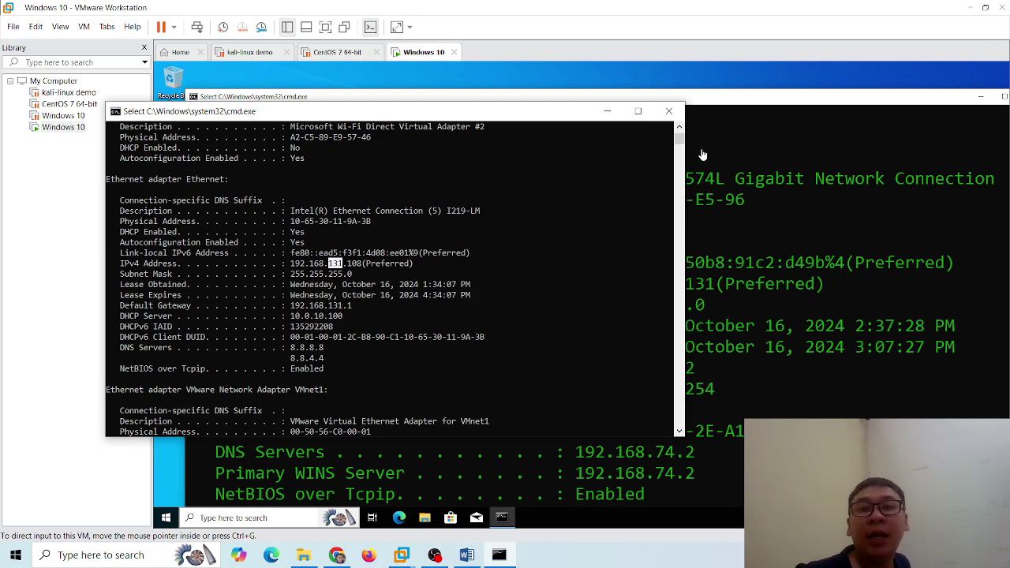
pyautogui.click(670, 110)
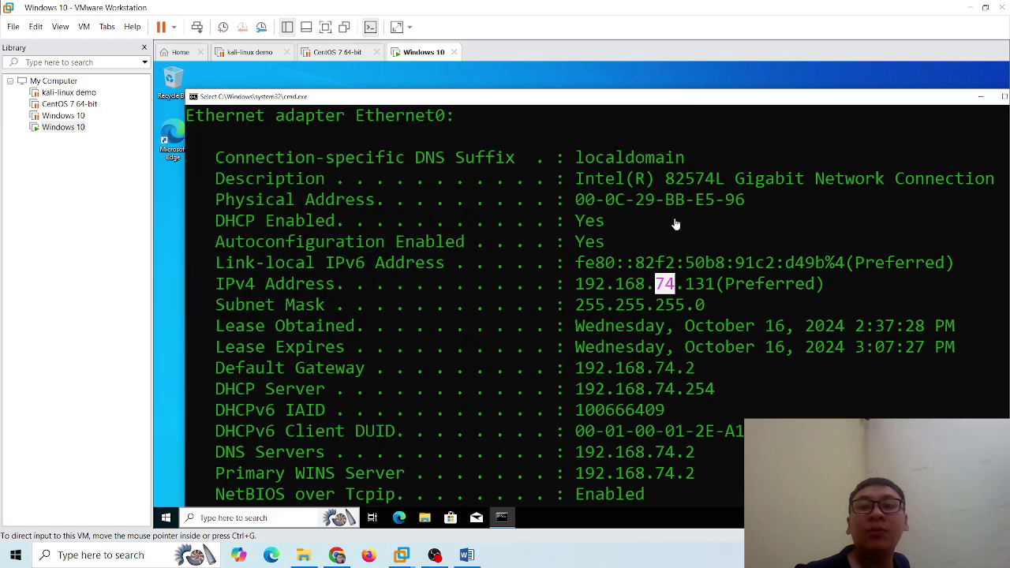
# Step: Move the guest's Command Prompt window until its edge is in view and close it
pyautogui.click(668, 96)
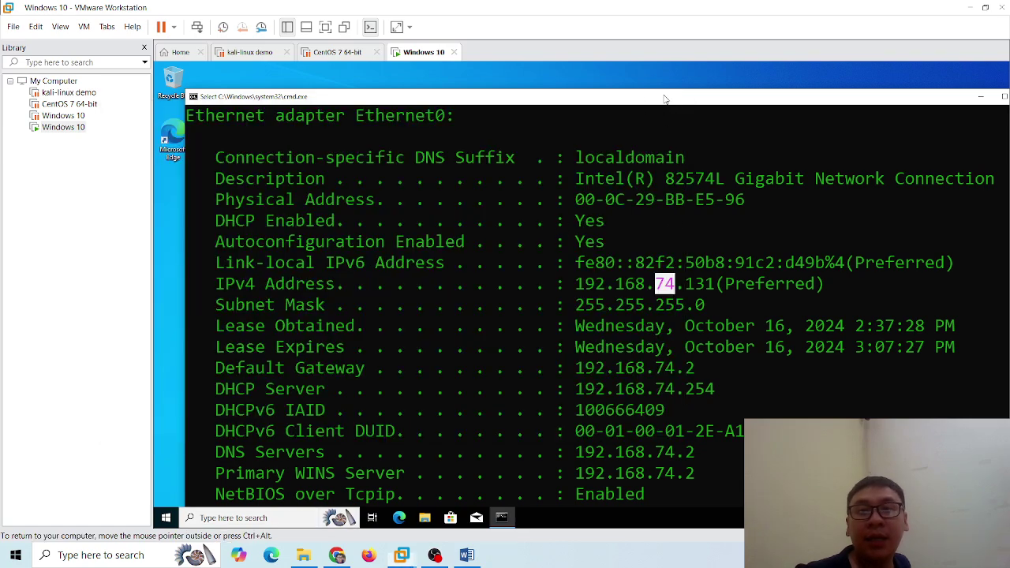
pyautogui.moveTo(863, 103); pyautogui.dragTo(770, 100)
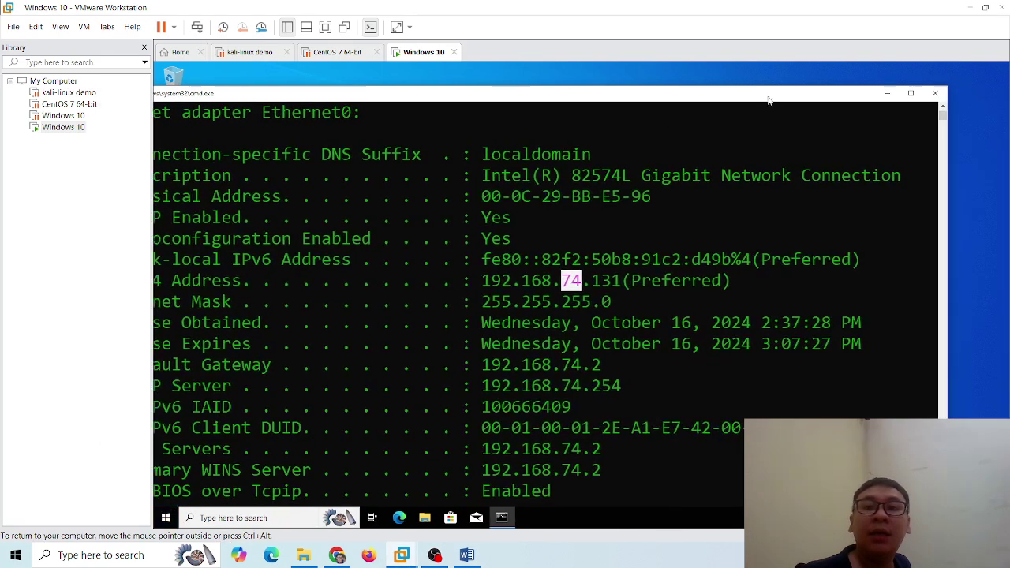
pyautogui.click(938, 94)
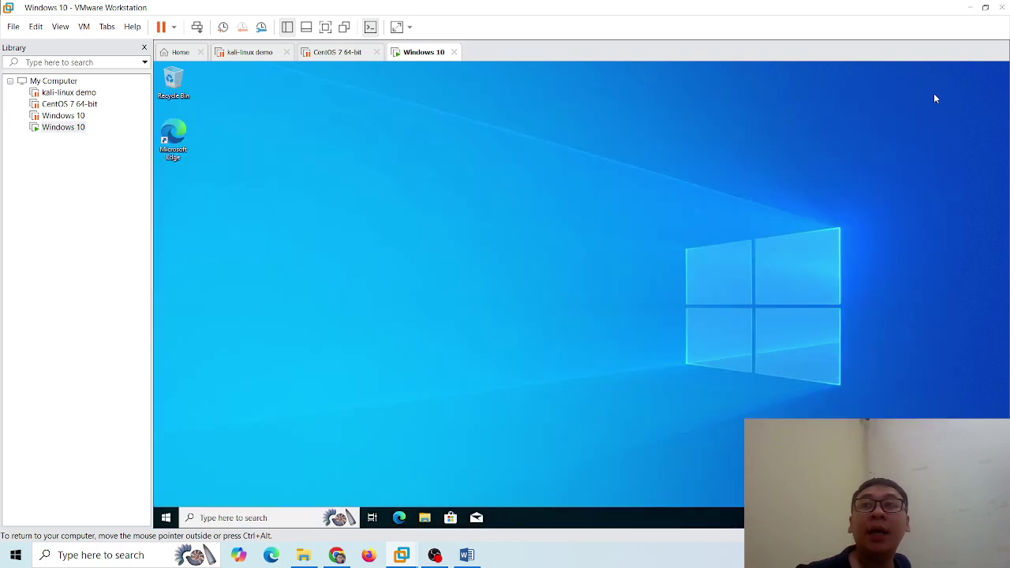
# Step: Search the guest for disk and open Create and format hard disk partitions
pyautogui.click(246, 515)
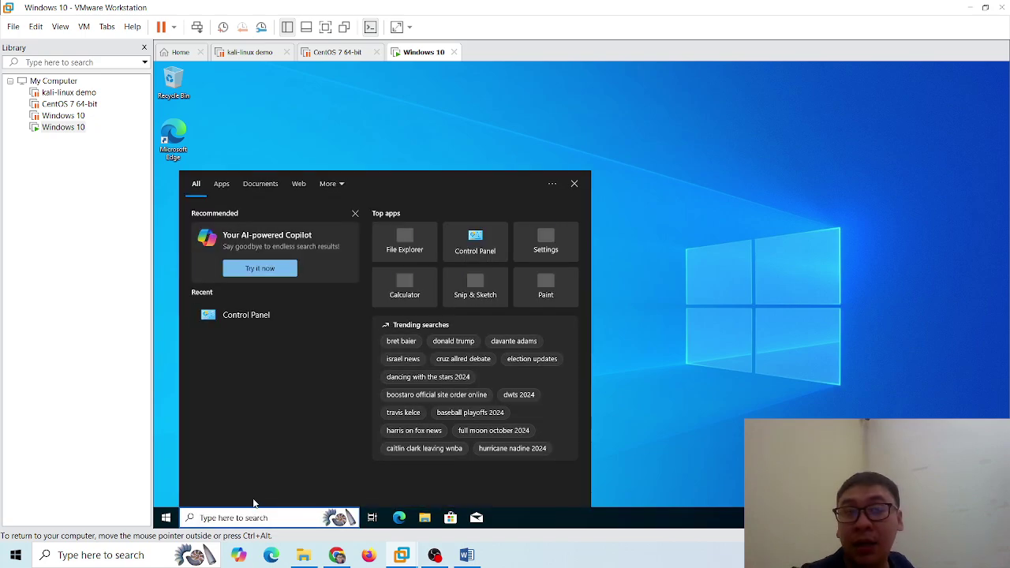
pyautogui.write('dis')
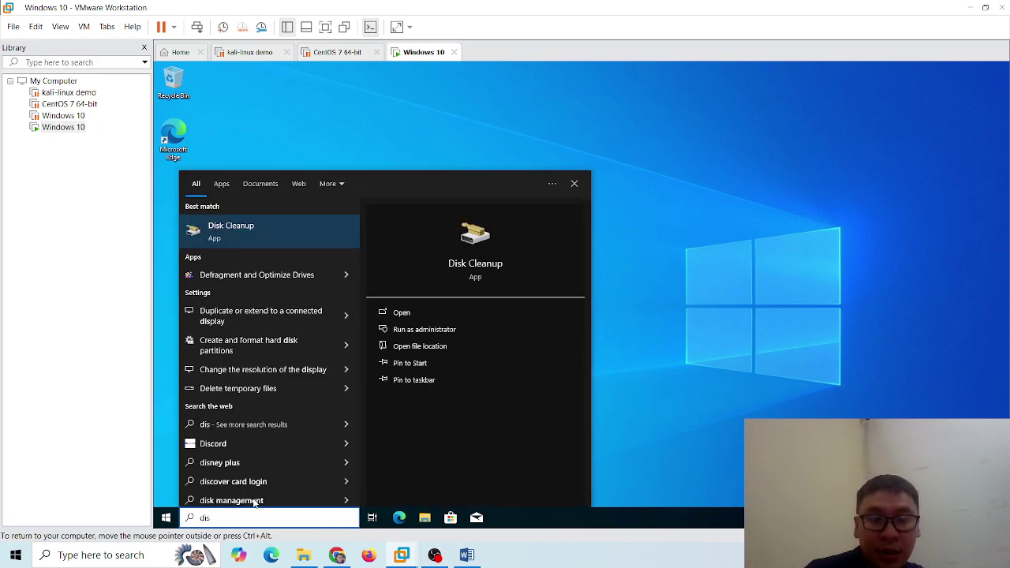
pyautogui.write('k')
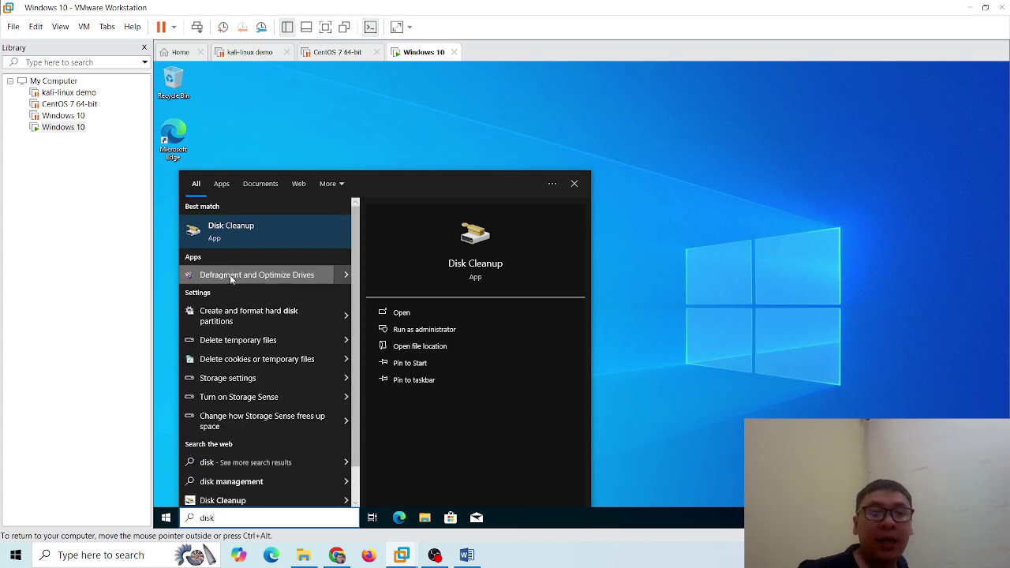
pyautogui.click(228, 318)
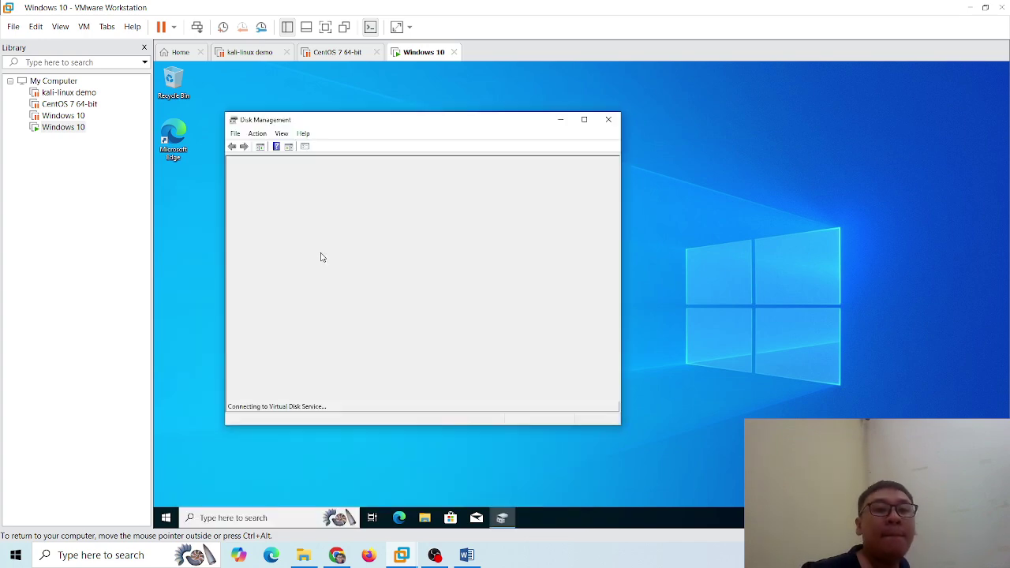
# Step: Repeat the guest search for disk, dismiss it, and reposition the Disk Management window to view the partitions
pyautogui.click(245, 517)
pyautogui.write('disk')
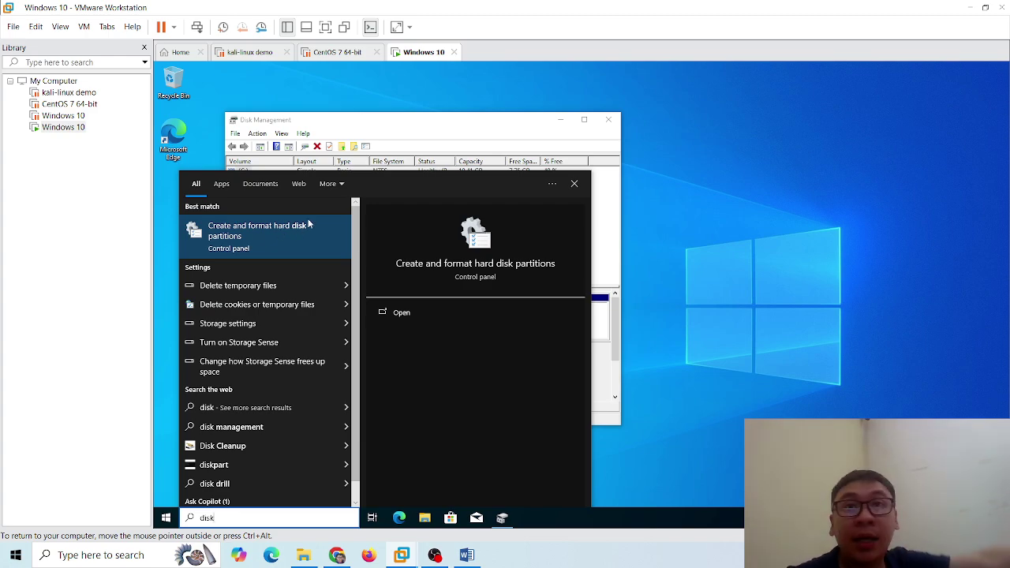
pyautogui.moveTo(442, 124); pyautogui.dragTo(506, 84)
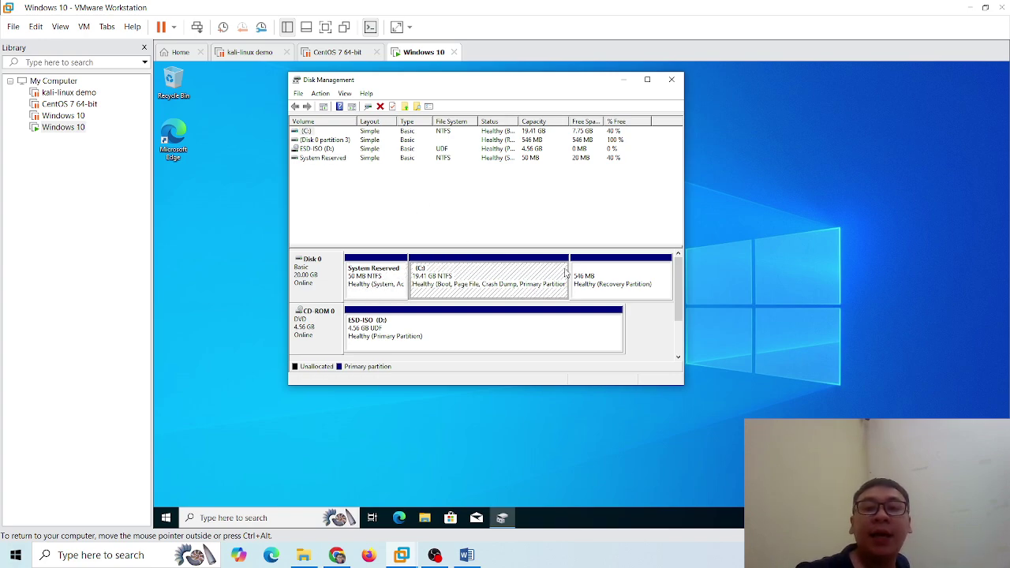
# Step: Open This PC in the guest's File Explorer and check the DVD drive and Local Disk (C:)
pyautogui.click(425, 518)
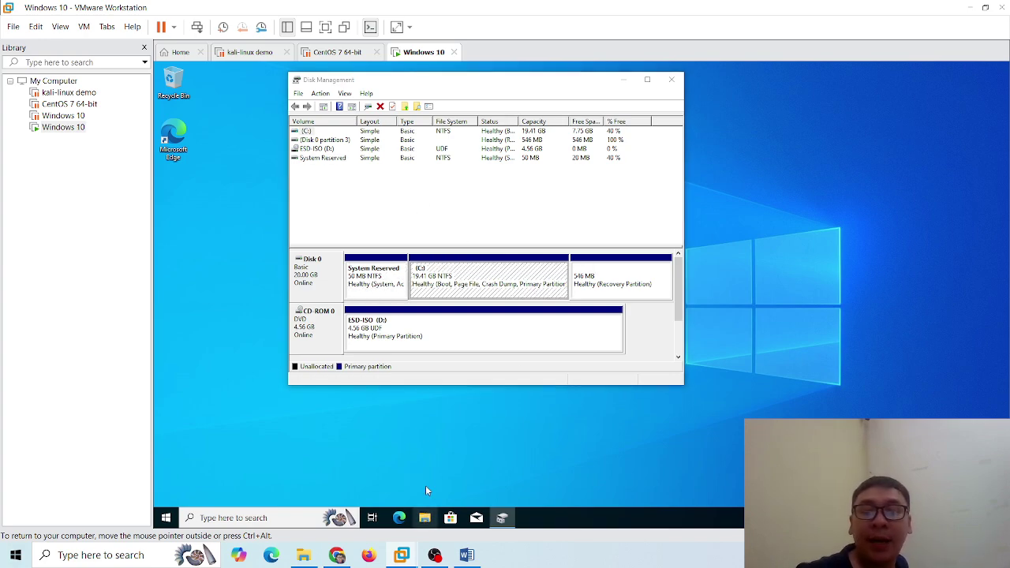
pyautogui.click(326, 303)
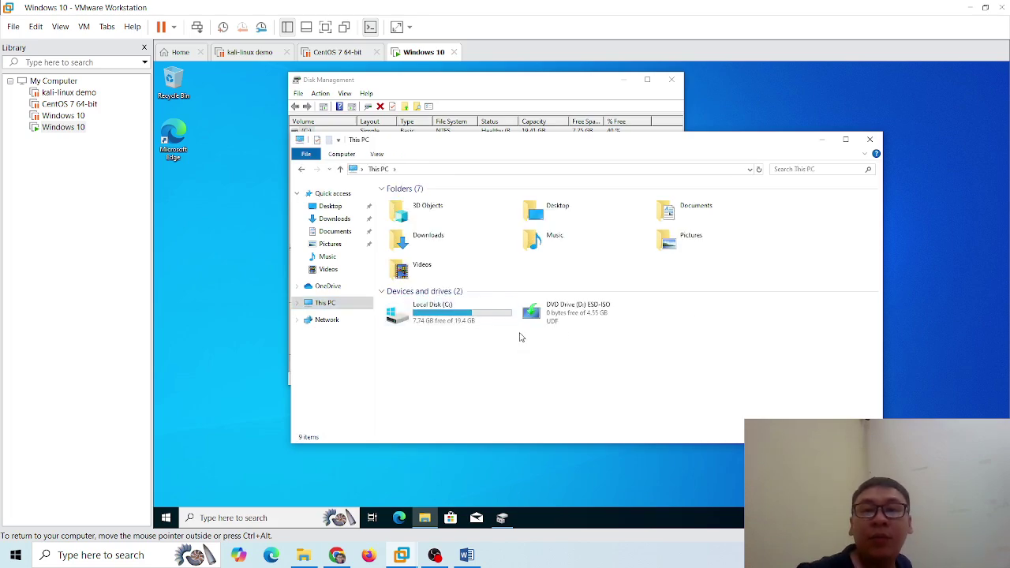
pyautogui.click(573, 322)
pyautogui.click(532, 360)
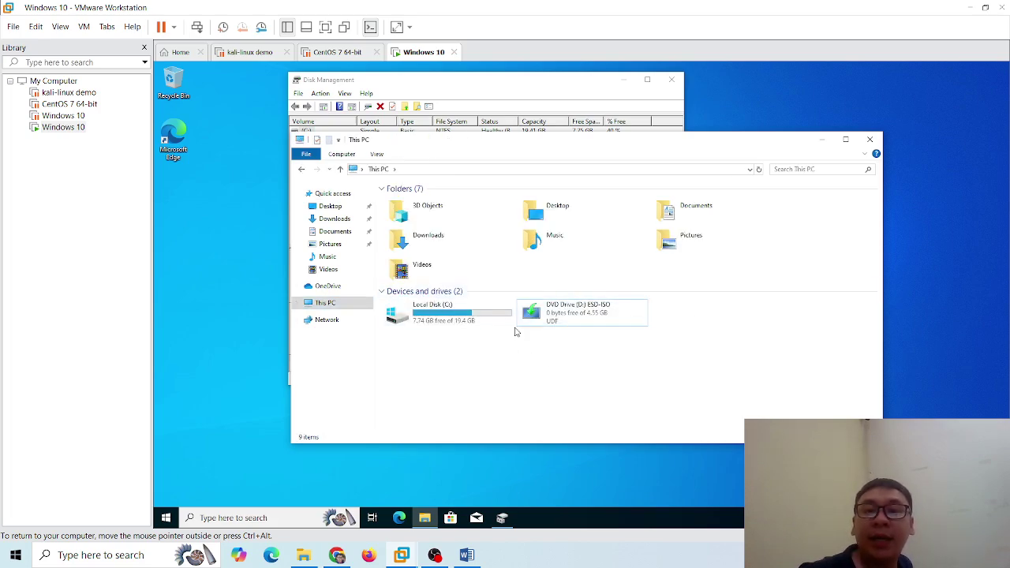
pyautogui.click(469, 326)
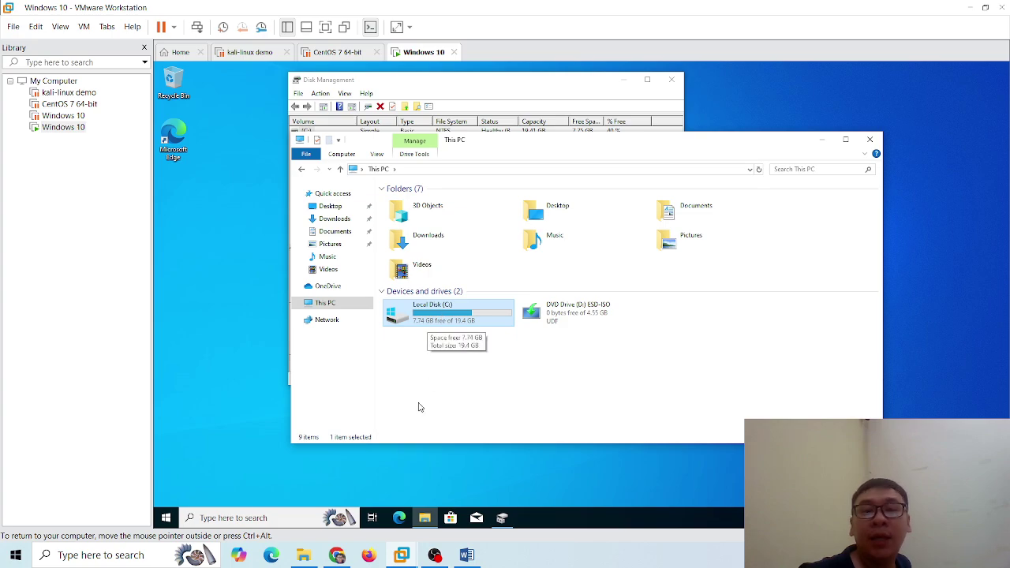
# Step: Shrink the guest's C: volume by 3000 MB in Disk Management
pyautogui.click(502, 518)
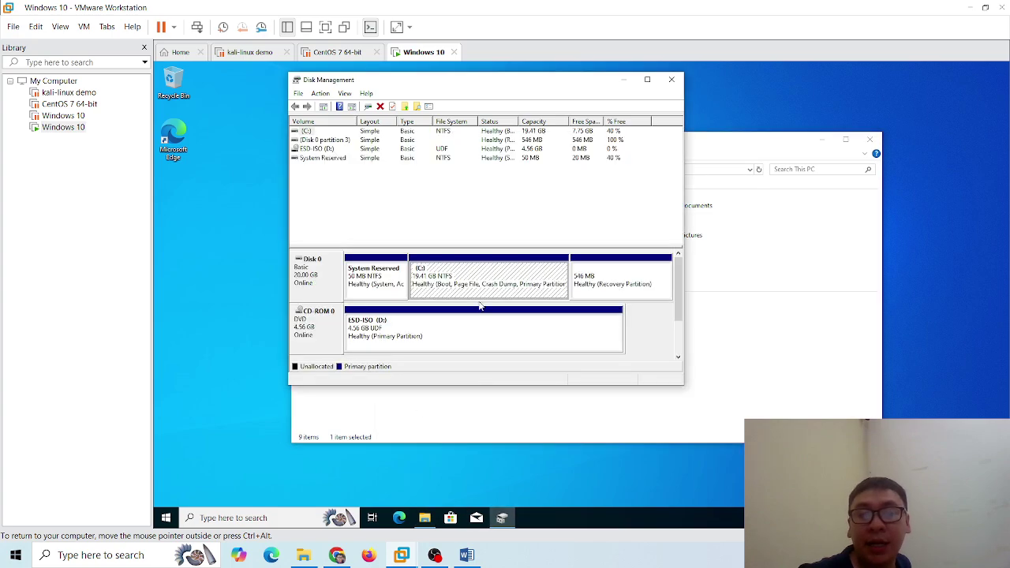
pyautogui.rightClick(482, 284)
pyautogui.click(507, 271)
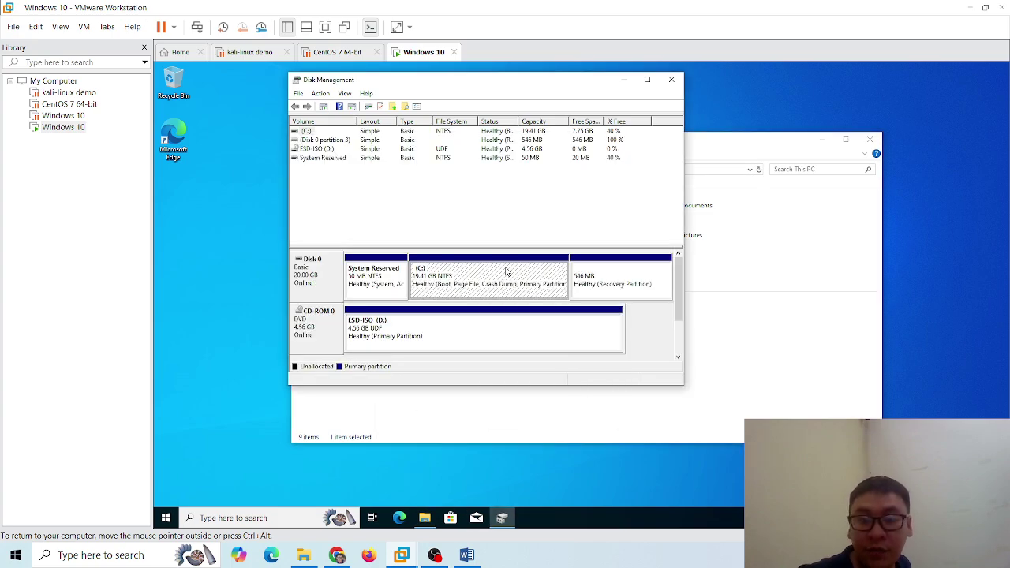
pyautogui.rightClick(507, 270)
pyautogui.click(544, 352)
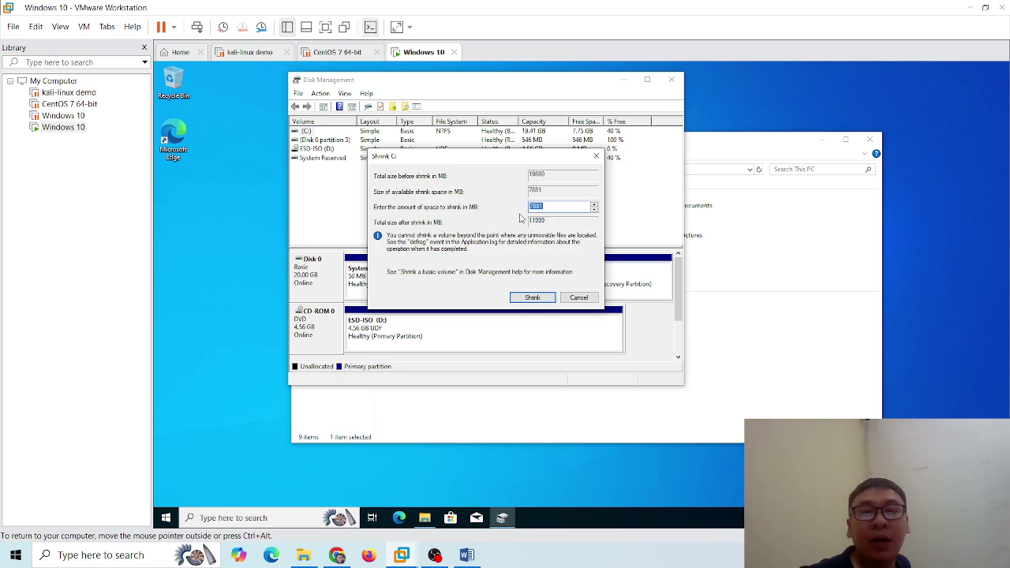
pyautogui.click(539, 206)
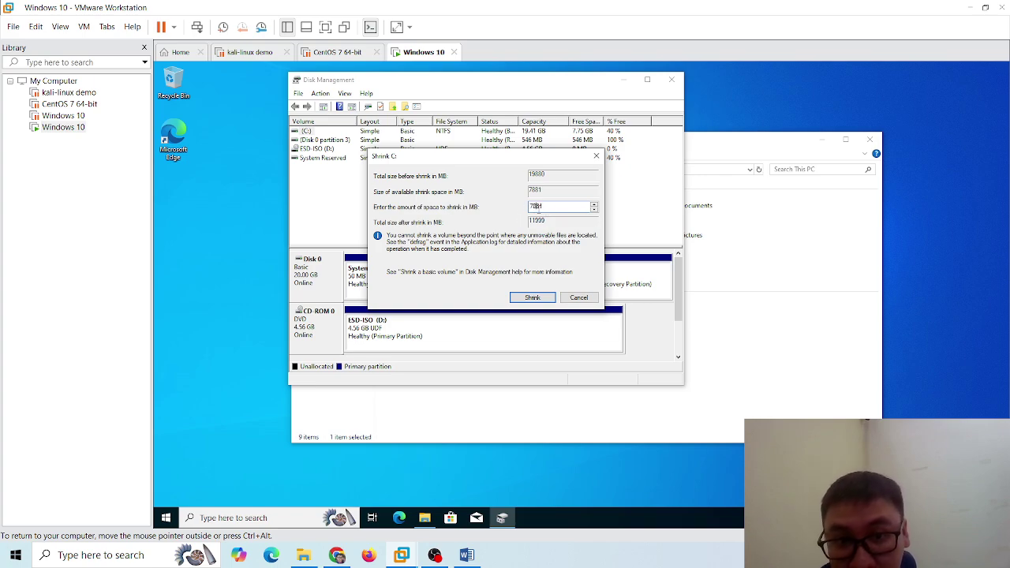
pyautogui.moveTo(548, 207); pyautogui.dragTo(488, 211)
pyautogui.write('3000')
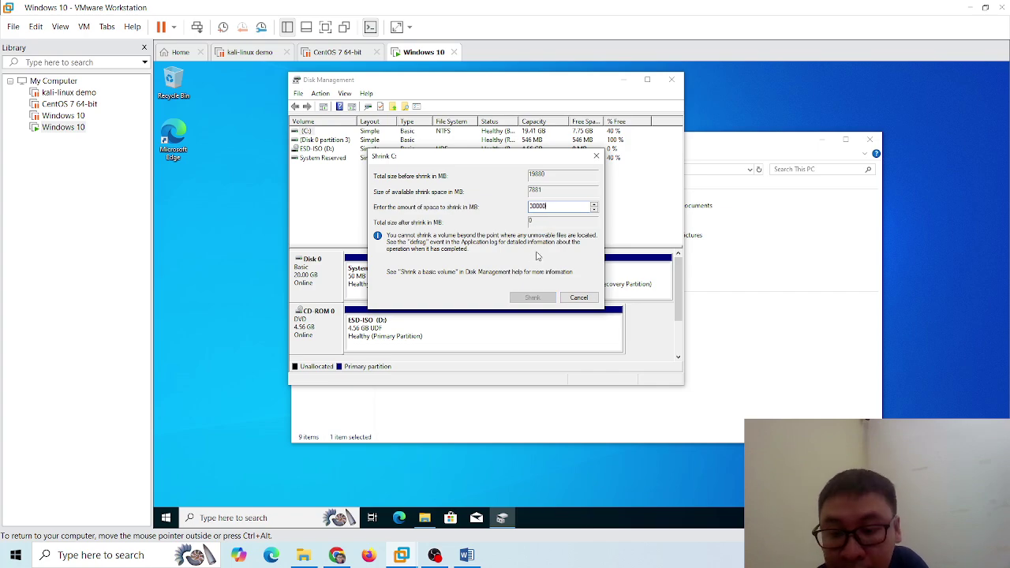
pyautogui.click(543, 301)
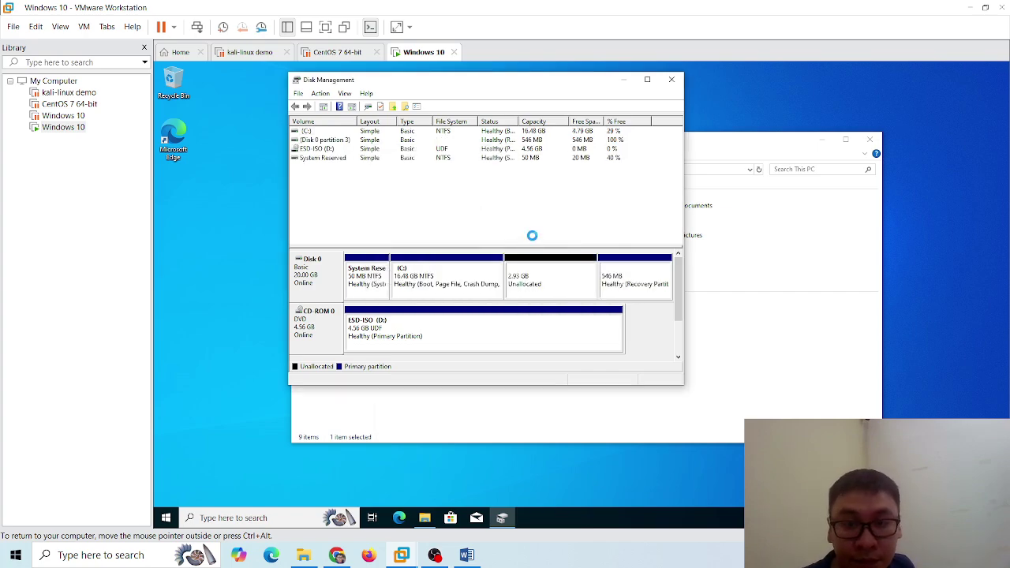
# Step: Create a simple volume in Disk 0's unallocated space with drive letter E, formatted as NTFS and labelled New Volume
pyautogui.click(543, 283)
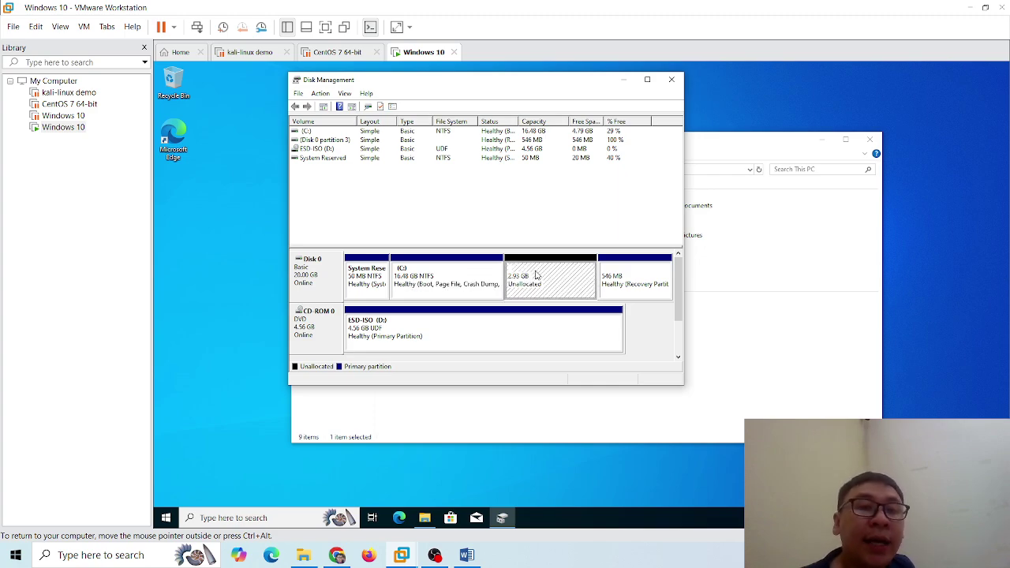
pyautogui.rightClick(536, 274)
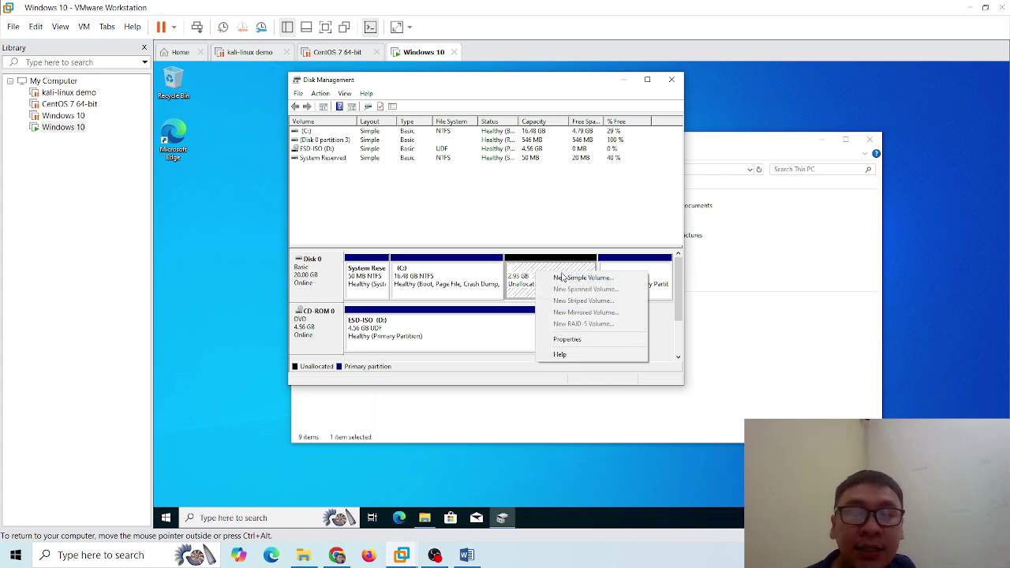
pyautogui.click(562, 277)
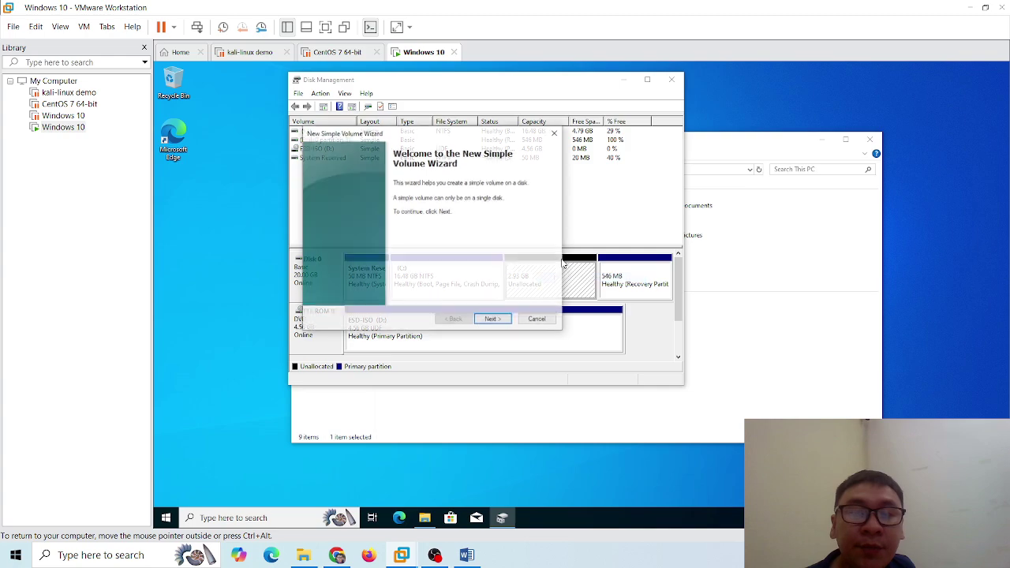
pyautogui.click(493, 319)
pyautogui.click(493, 319)
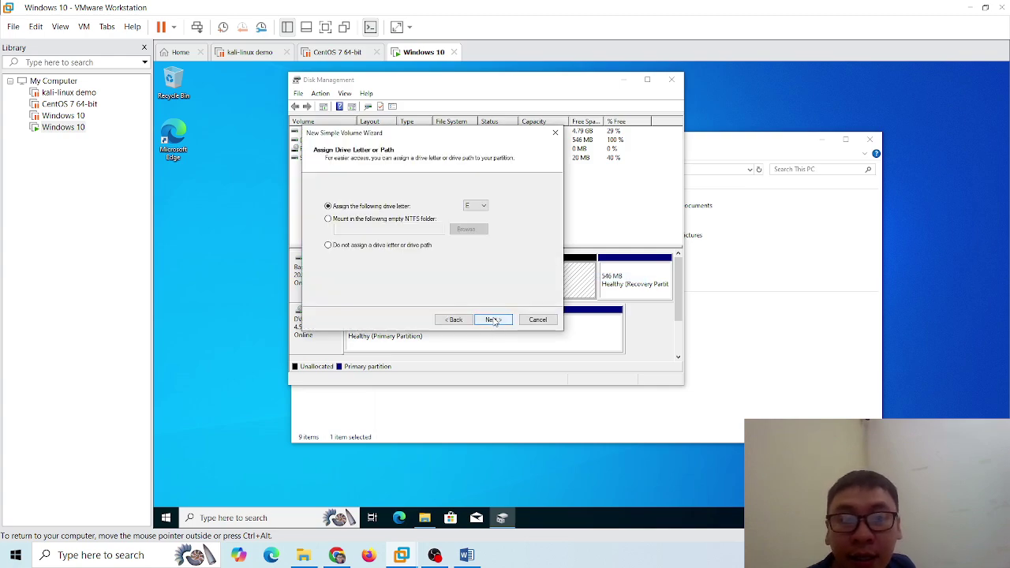
pyautogui.click(470, 207)
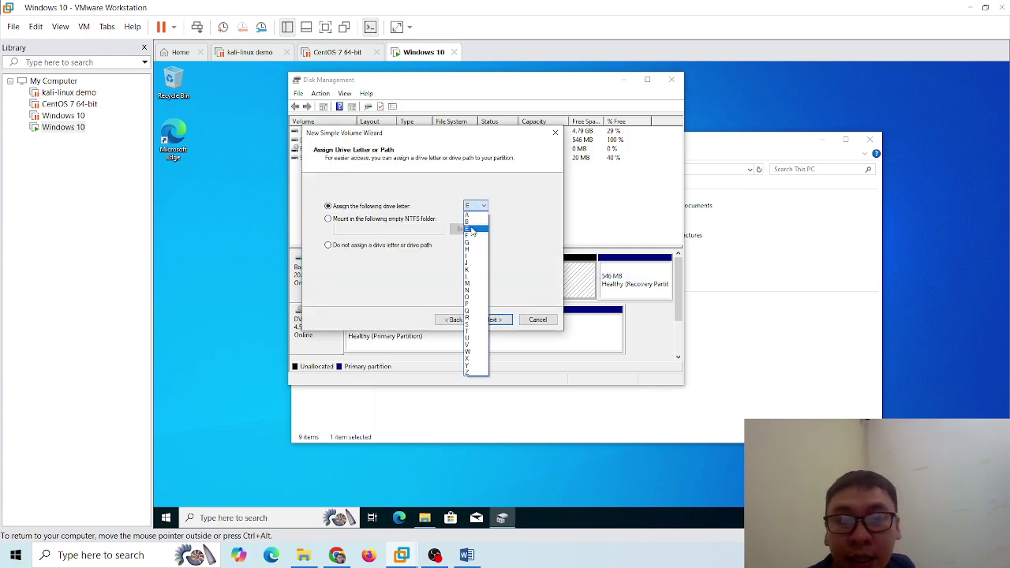
pyautogui.click(472, 229)
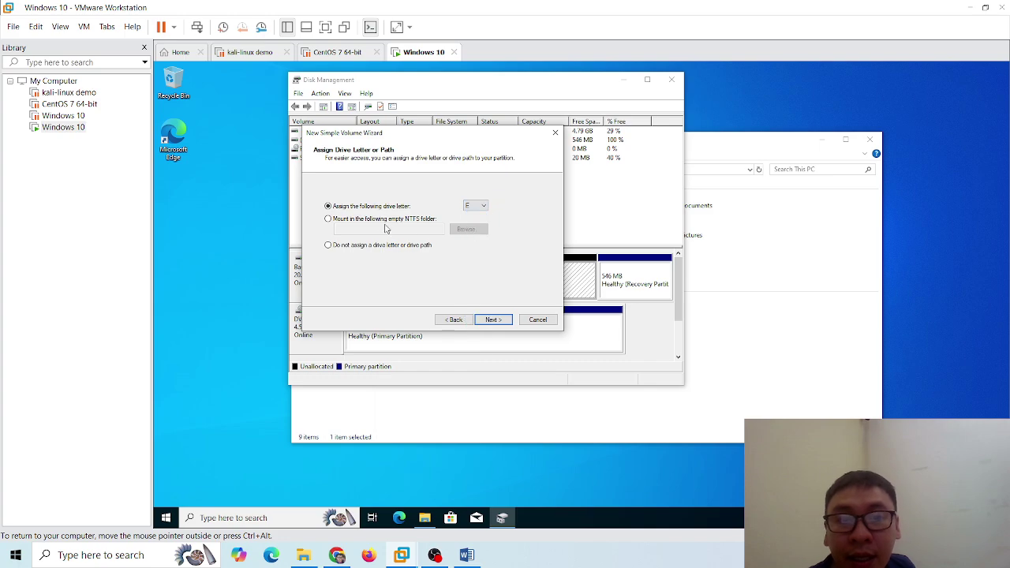
pyautogui.click(493, 319)
pyautogui.click(493, 320)
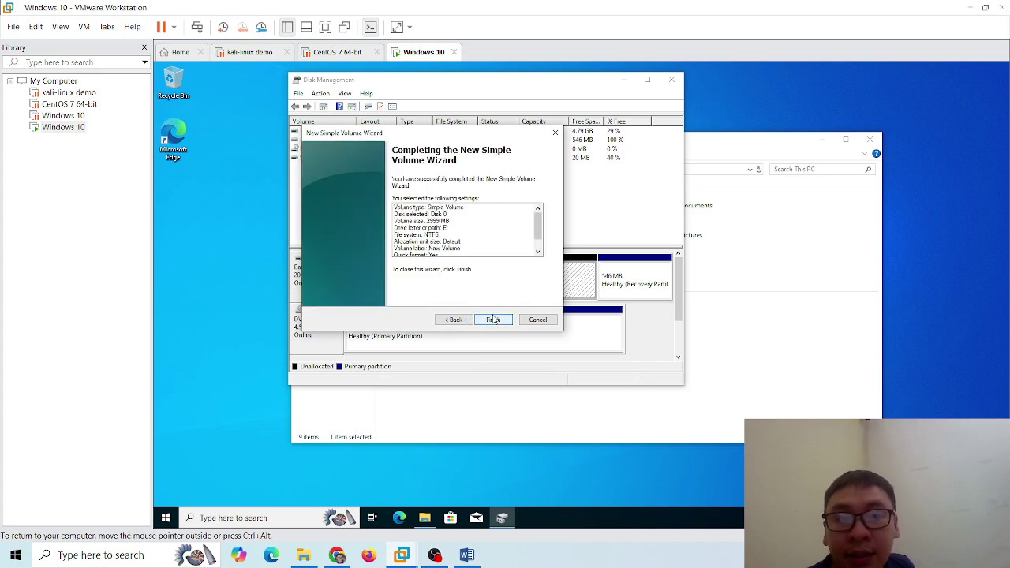
pyautogui.click(491, 319)
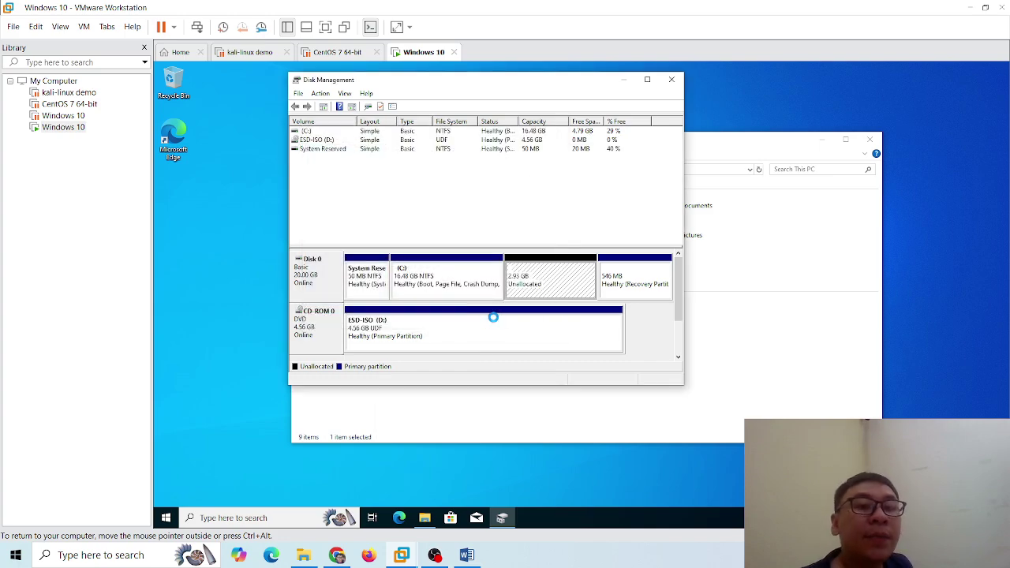
# Step: Select the new E: volume and check the guest's drives in File Explorer's This PC
pyautogui.click(495, 290)
pyautogui.click(540, 286)
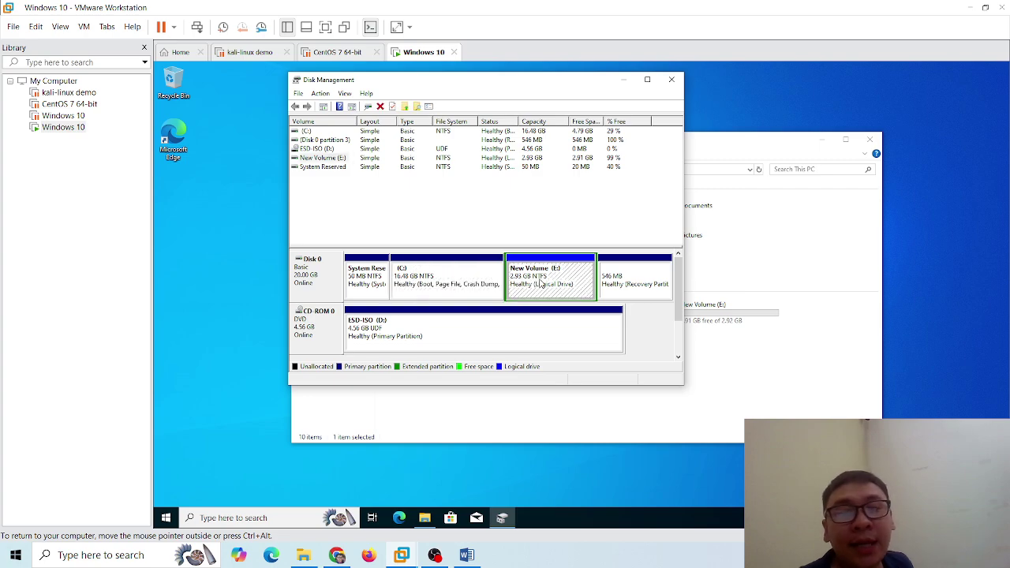
pyautogui.click(454, 438)
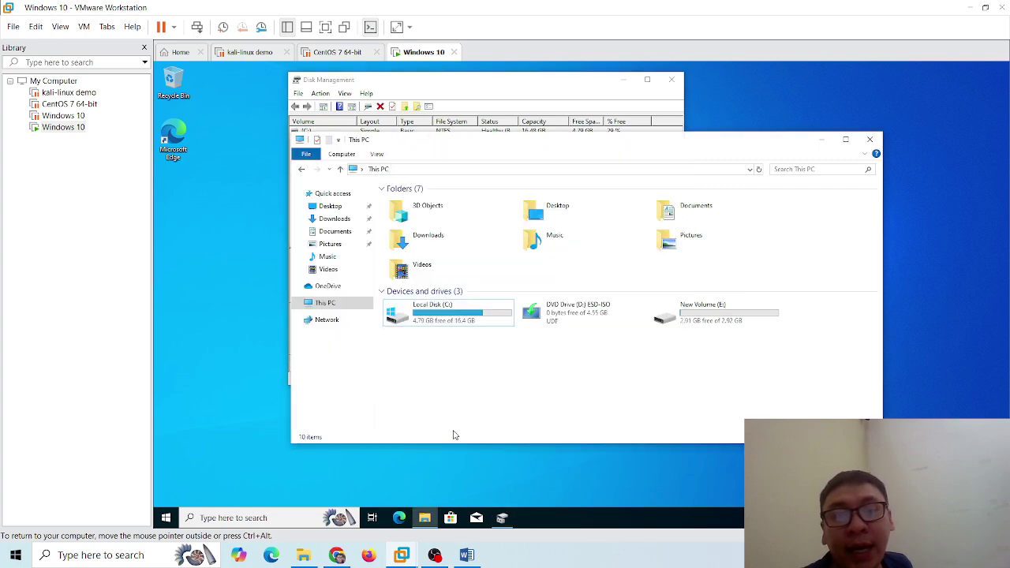
pyautogui.click(714, 292)
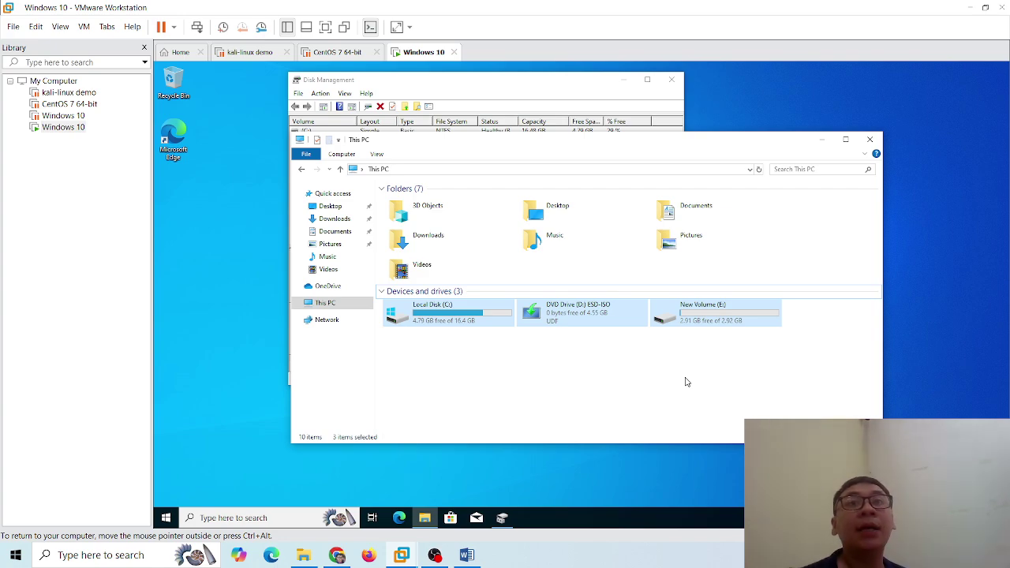
# Step: Close the guest's File Explorer and Disk Management windows and refresh its desktop
pyautogui.click(873, 140)
pyautogui.click(672, 79)
pyautogui.rightClick(274, 178)
pyautogui.click(308, 210)
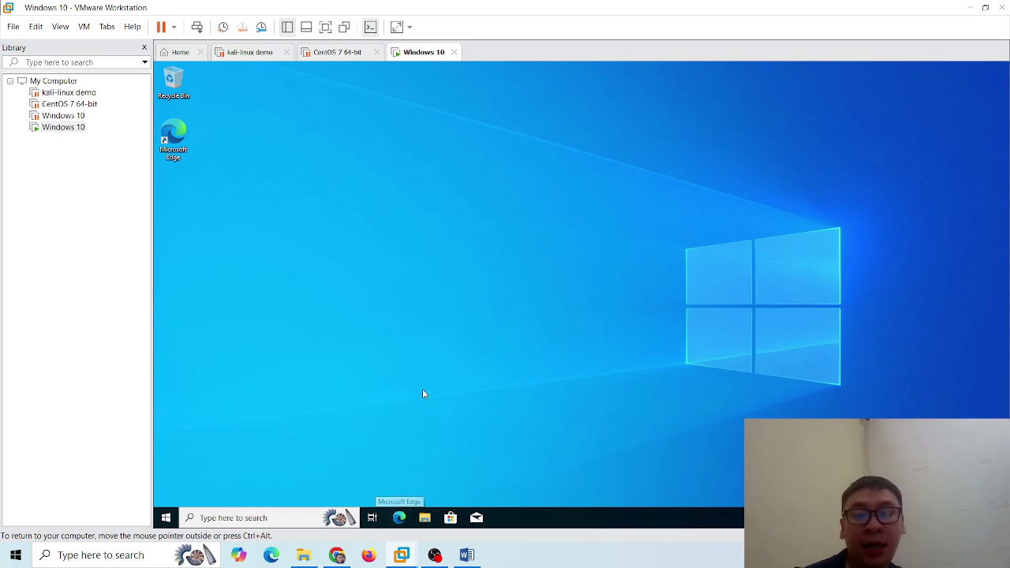
pyautogui.rightClick(463, 194)
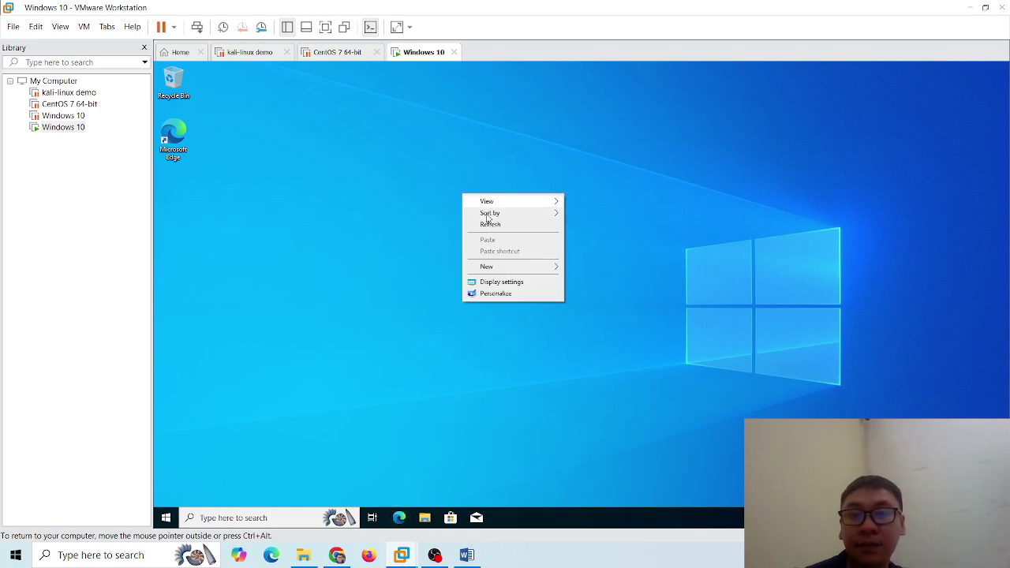
pyautogui.click(491, 225)
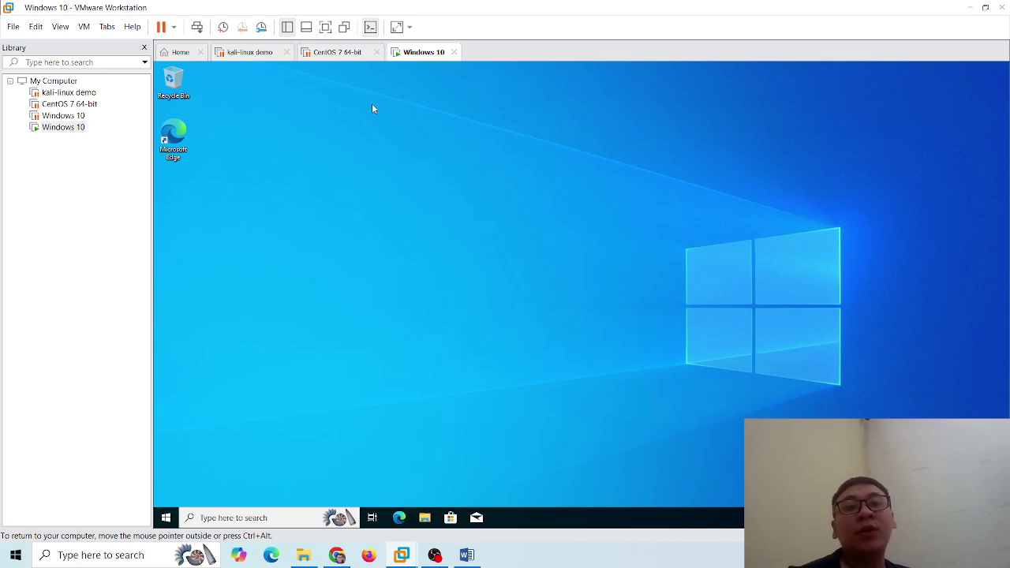
# Step: Suspend the Windows 10 virtual machine and minimize the VMware Workstation and Word windows
pyautogui.click(161, 27)
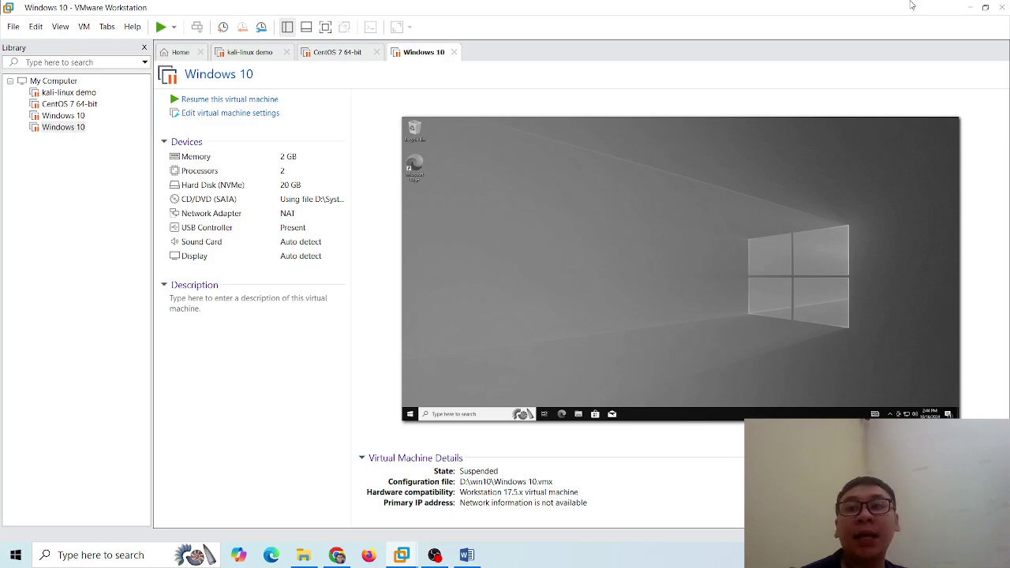
pyautogui.click(970, 7)
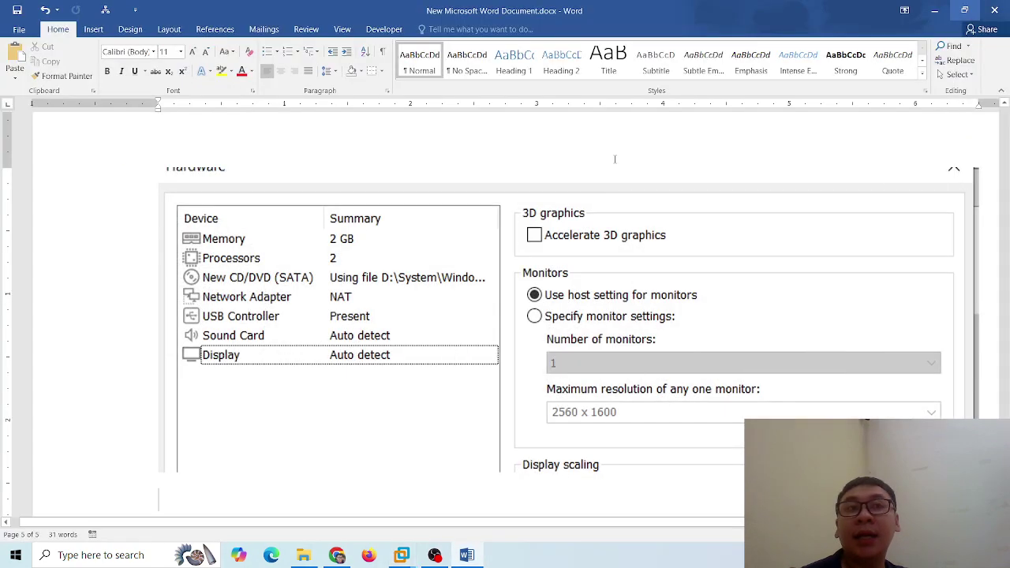
pyautogui.click(935, 9)
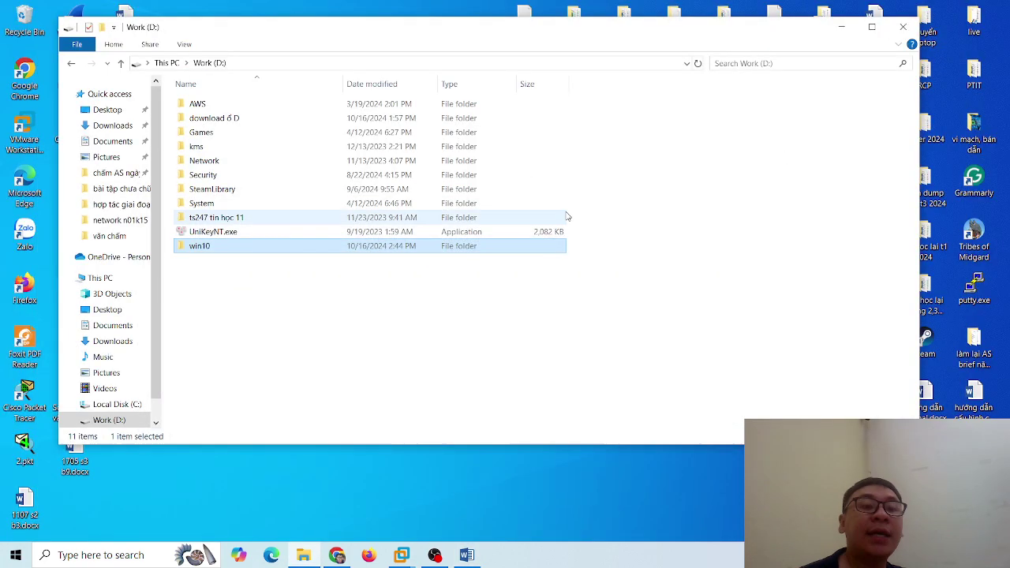
# Step: Close the host's Work (D:) File Explorer window, then refresh the desktop and select the New Microsoft Word Document file
pyautogui.click(903, 27)
pyautogui.rightClick(280, 153)
pyautogui.click(348, 192)
pyautogui.moveTo(142, 146); pyautogui.dragTo(142, 94)
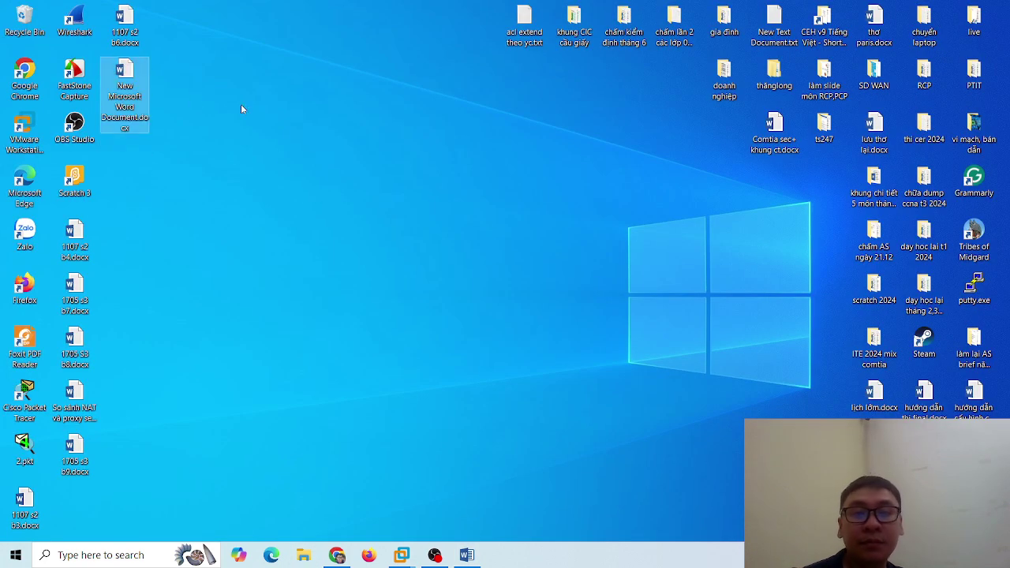
# Step: Look over the end of the Word document and switch to Chrome to read the Facebook live video's comments
pyautogui.click(467, 555)
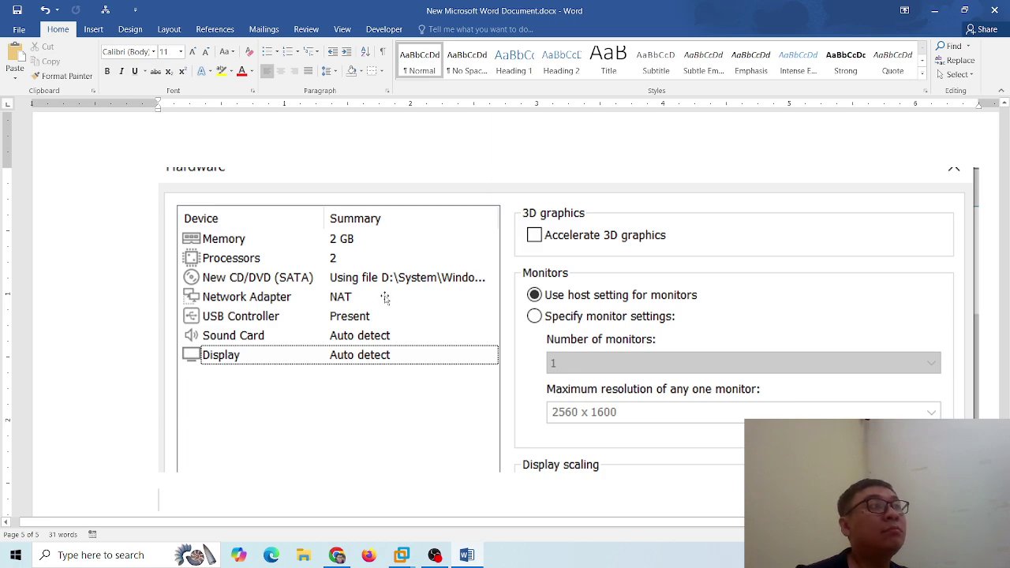
pyautogui.scroll(-8, 474, 446)
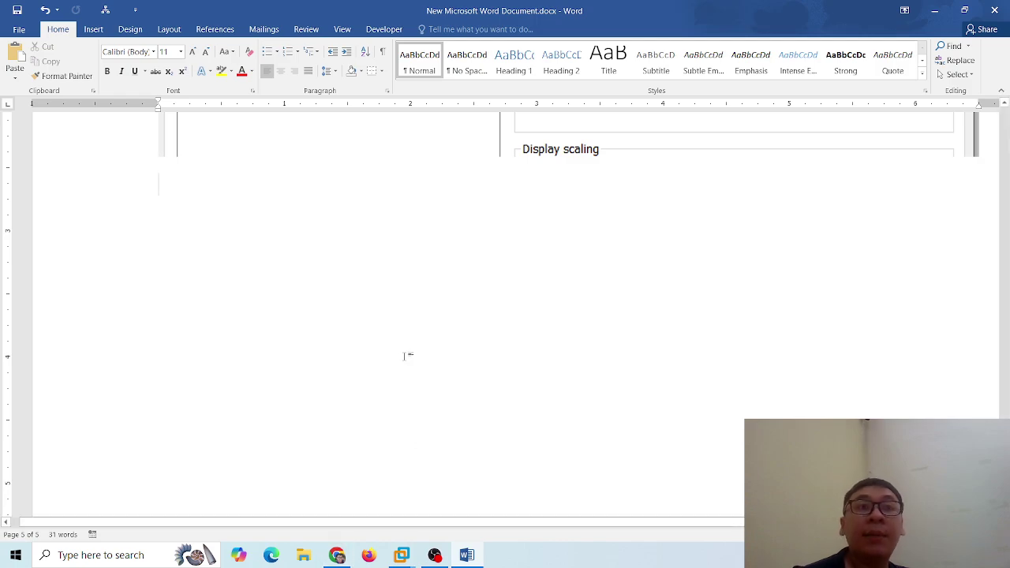
pyautogui.click(337, 555)
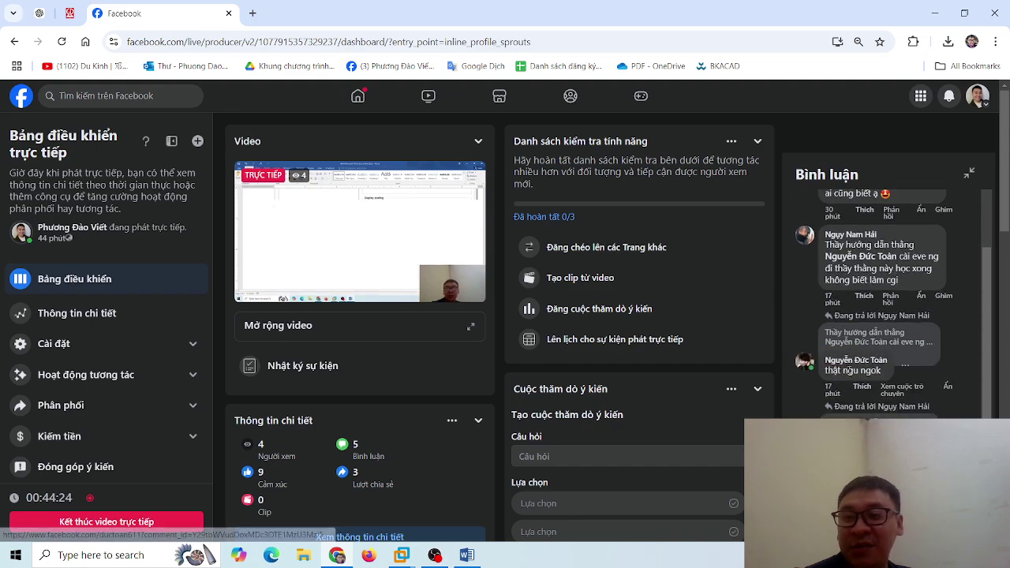
pyautogui.click(882, 370)
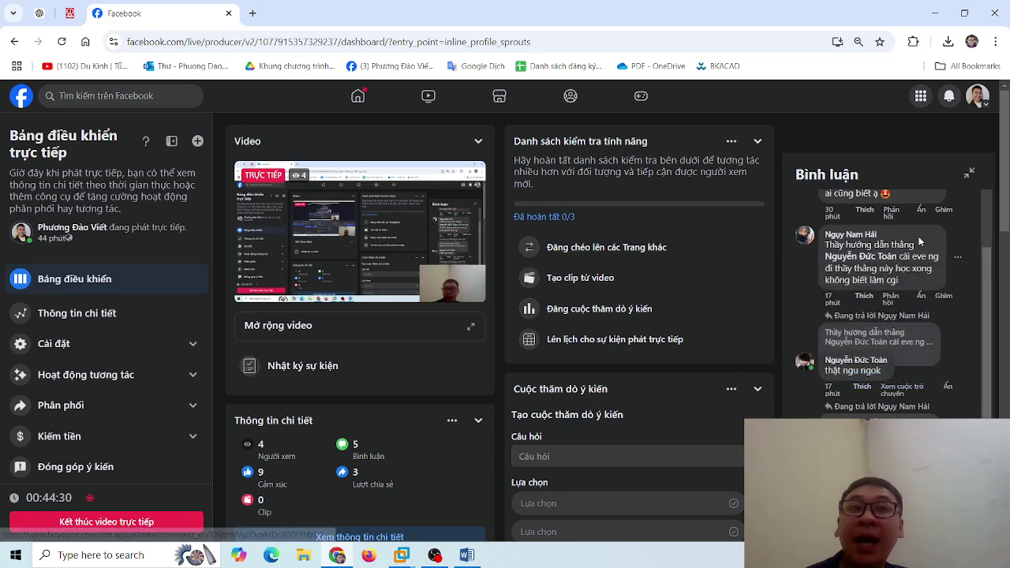
pyautogui.scroll(2, 843, 239)
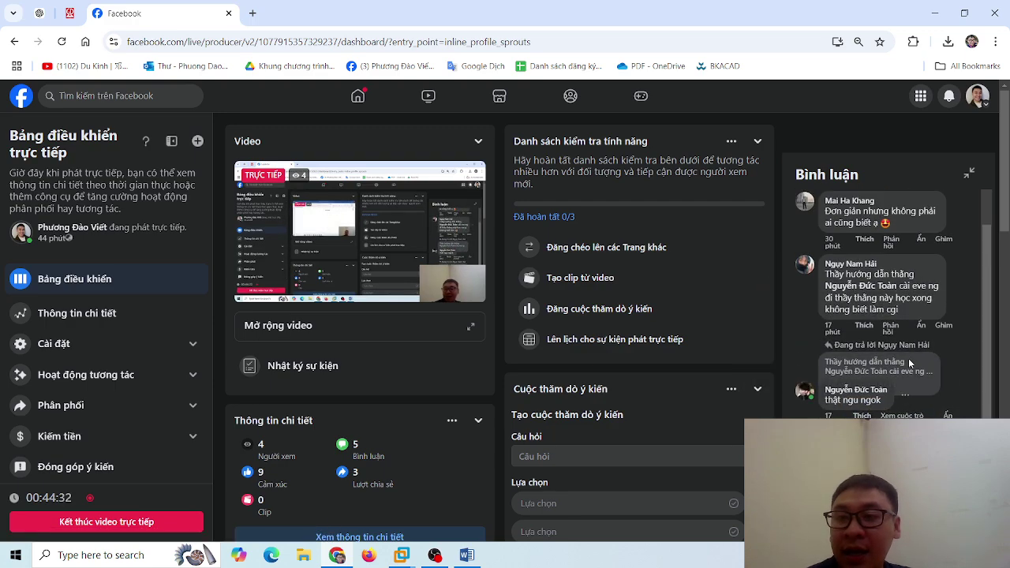
pyautogui.moveTo(857, 247)
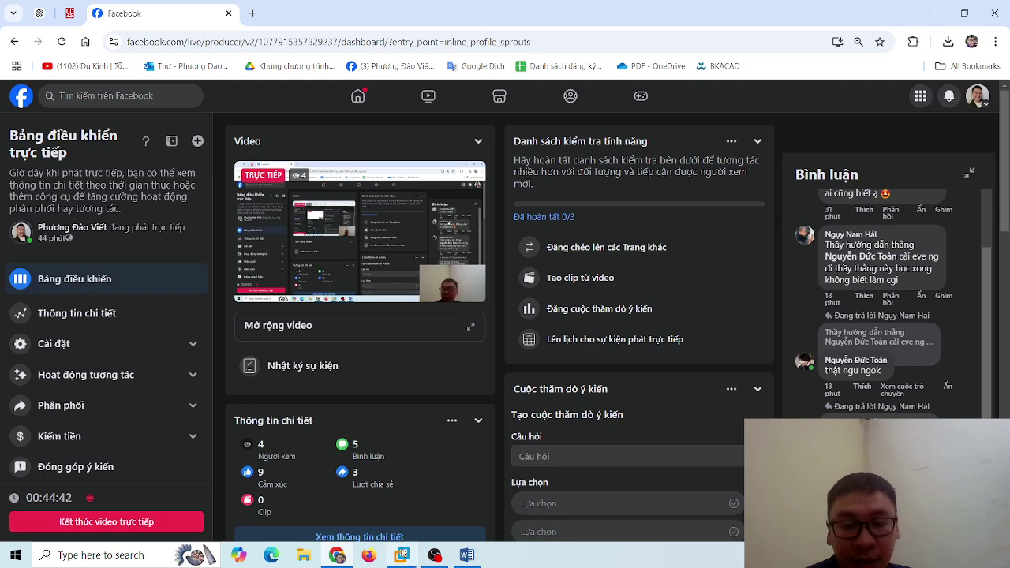
# Step: End the Facebook live video and confirm ending it
pyautogui.click(180, 523)
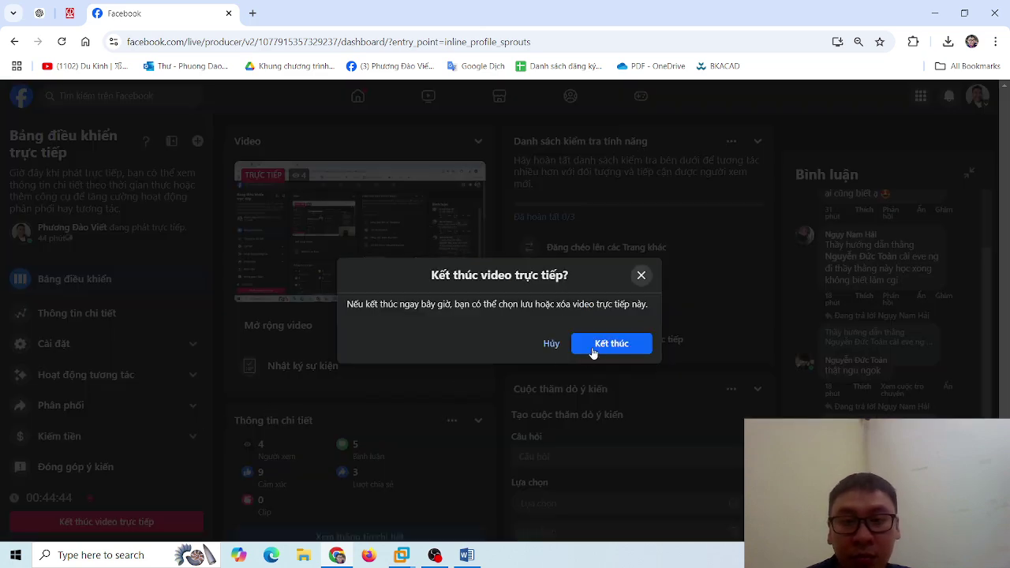
pyautogui.click(594, 347)
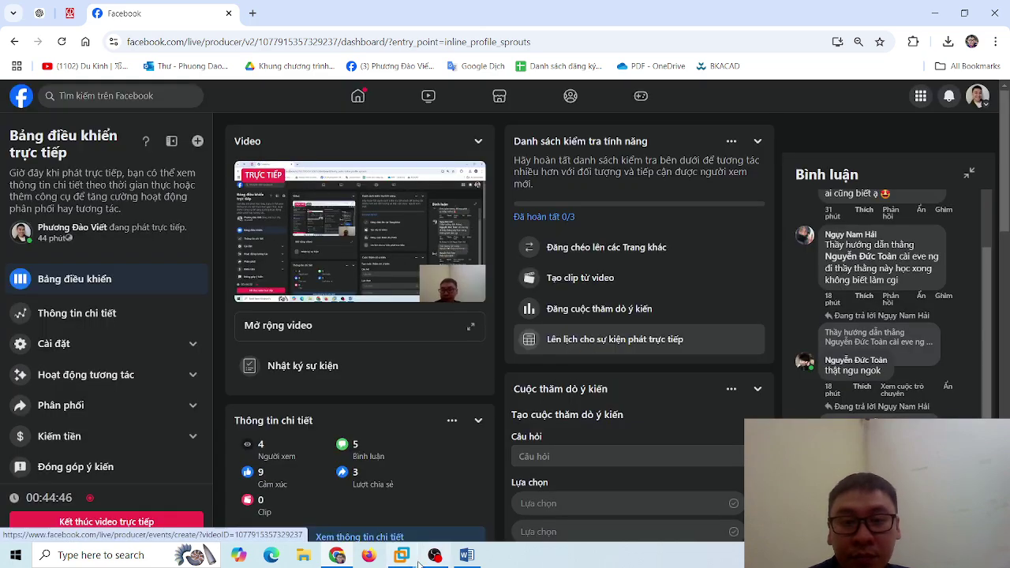